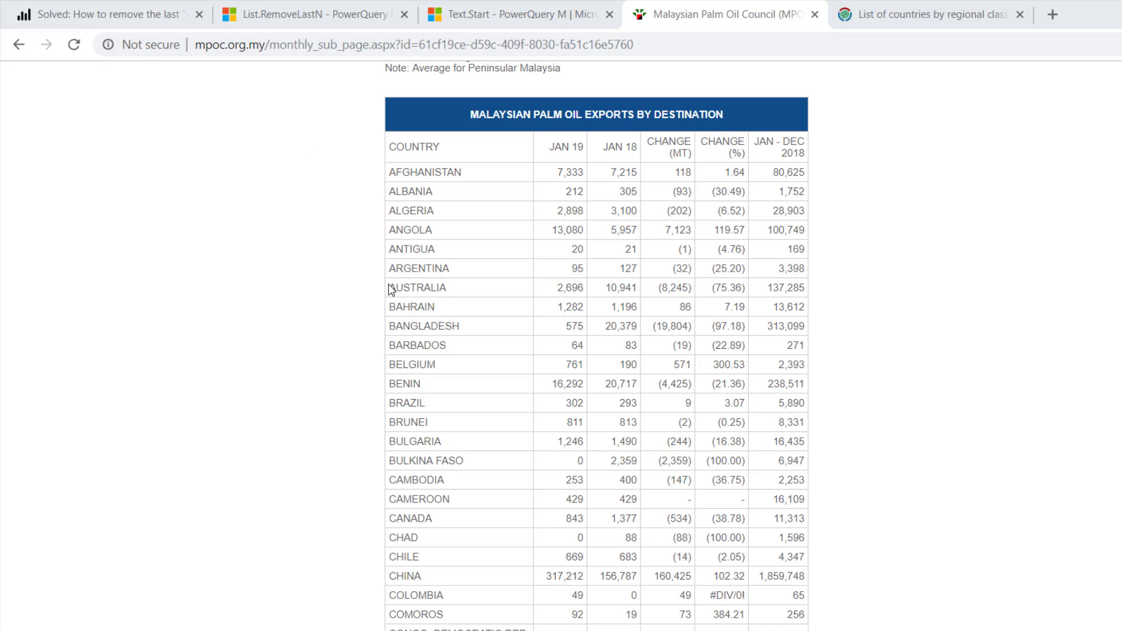
Step: Look through the Malaysian Palm Oil Exports by Destination table, country by country
{"action": "scroll", "coordinate": [376, 337], "scroll_direction": "down", "scroll_amount": 1}
{"action": "scroll", "coordinate": [376, 337], "scroll_direction": "down", "scroll_amount": 15}
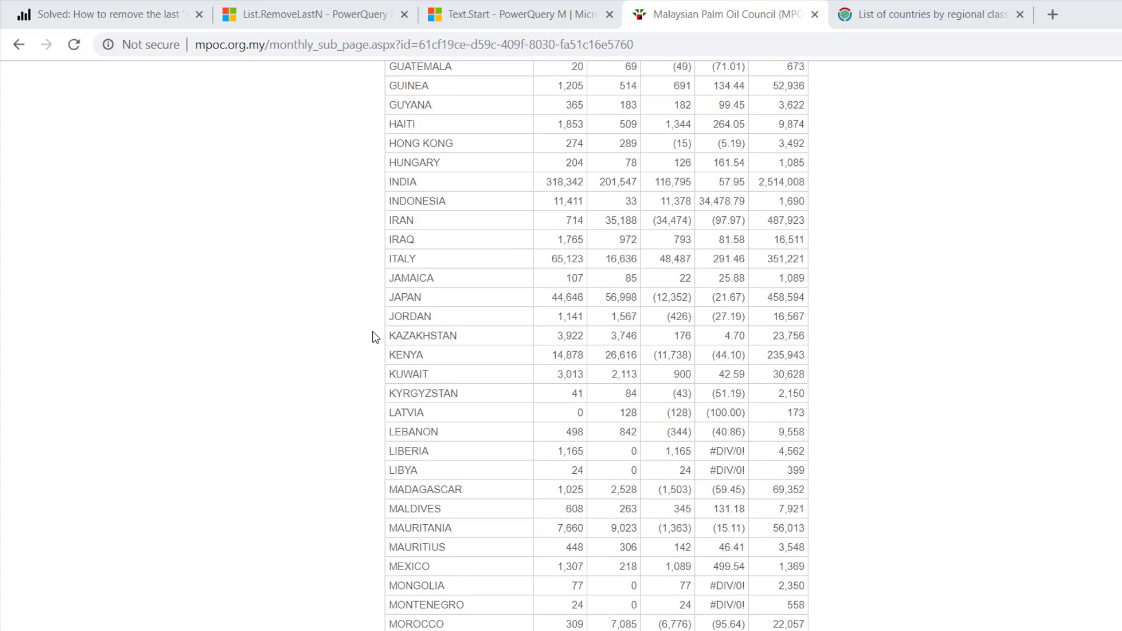
{"action": "scroll", "coordinate": [376, 337], "scroll_direction": "up", "scroll_amount": 9}
{"action": "scroll", "coordinate": [376, 337], "scroll_direction": "up", "scroll_amount": 7}
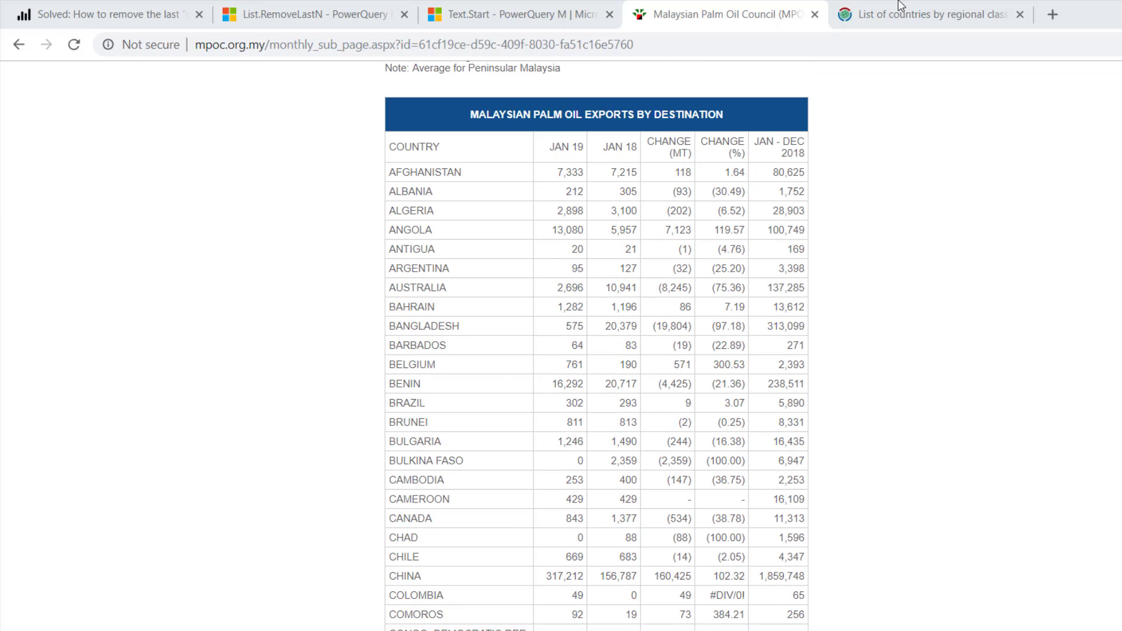
Step: Compare the Wikimedia list of countries by regional classification with the palm oil exports page, examining the country names and regions
{"action": "left_click", "coordinate": [923, 14]}
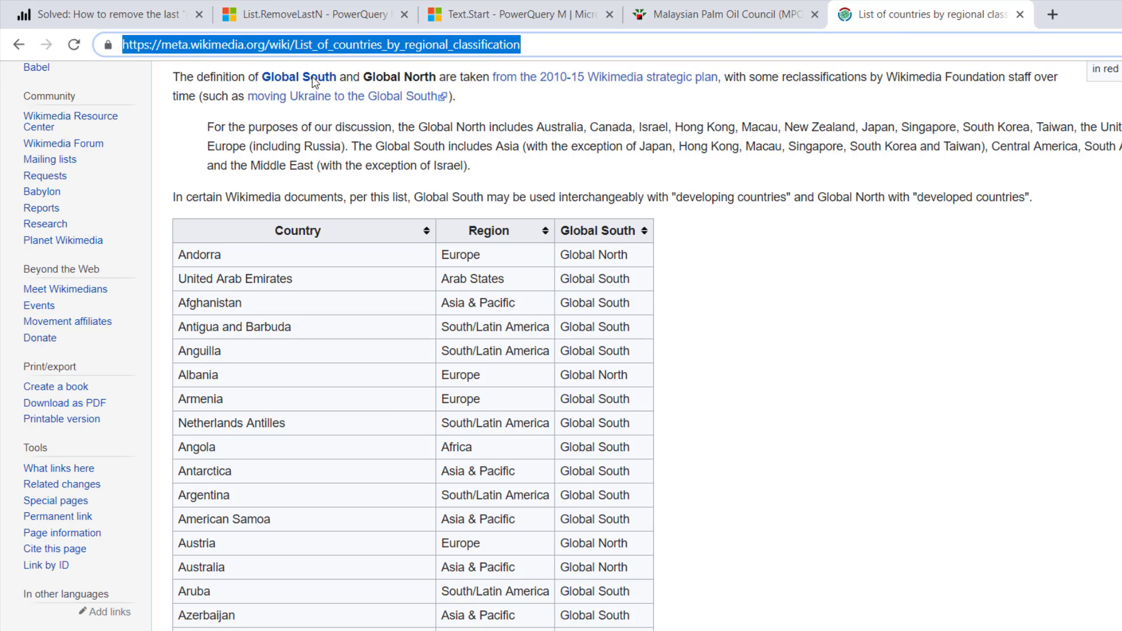
{"action": "left_click", "coordinate": [801, 185]}
{"action": "scroll", "coordinate": [315, 328], "scroll_direction": "down", "scroll_amount": 3}
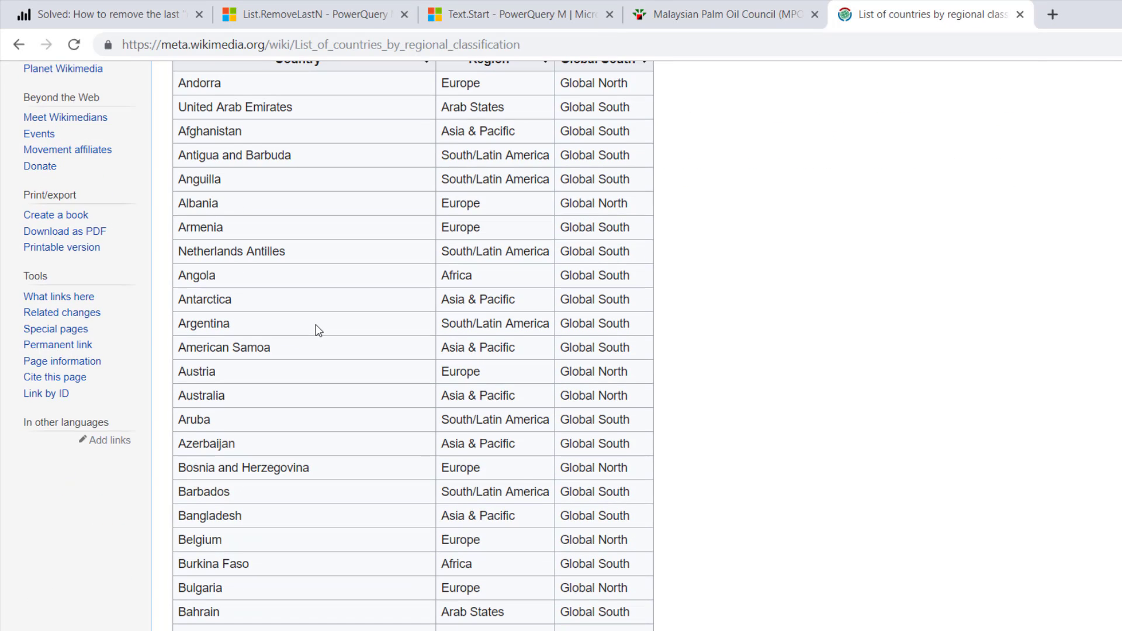
{"action": "scroll", "coordinate": [316, 328], "scroll_direction": "up", "scroll_amount": 5}
{"action": "left_click", "coordinate": [728, 14]}
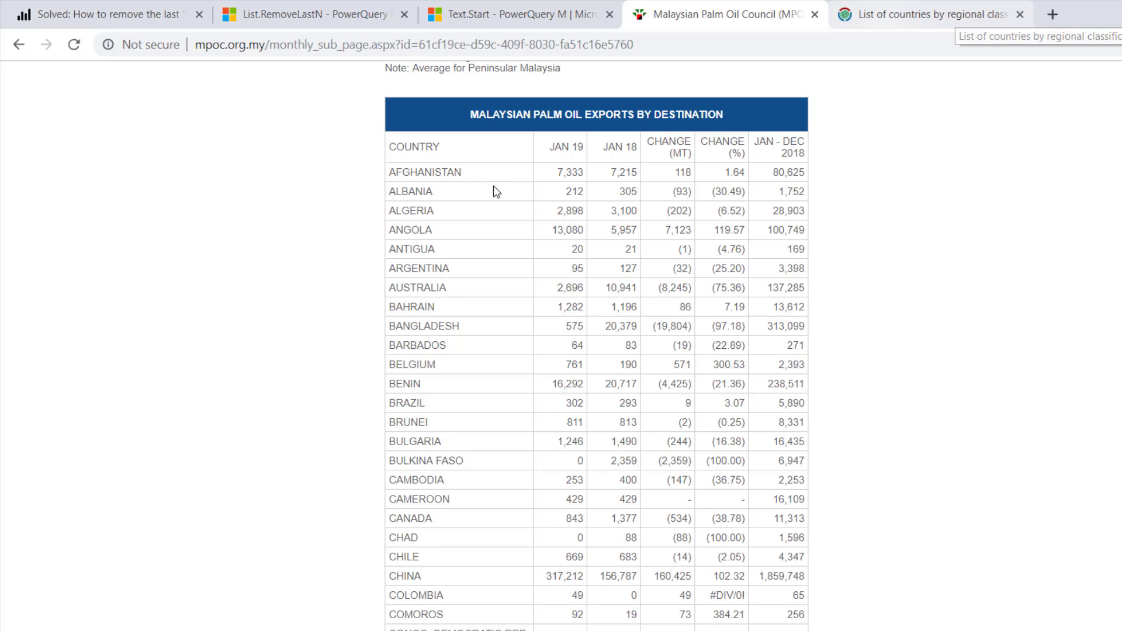
{"action": "left_click", "coordinate": [928, 14]}
{"action": "scroll", "coordinate": [303, 374], "scroll_direction": "down", "scroll_amount": 2}
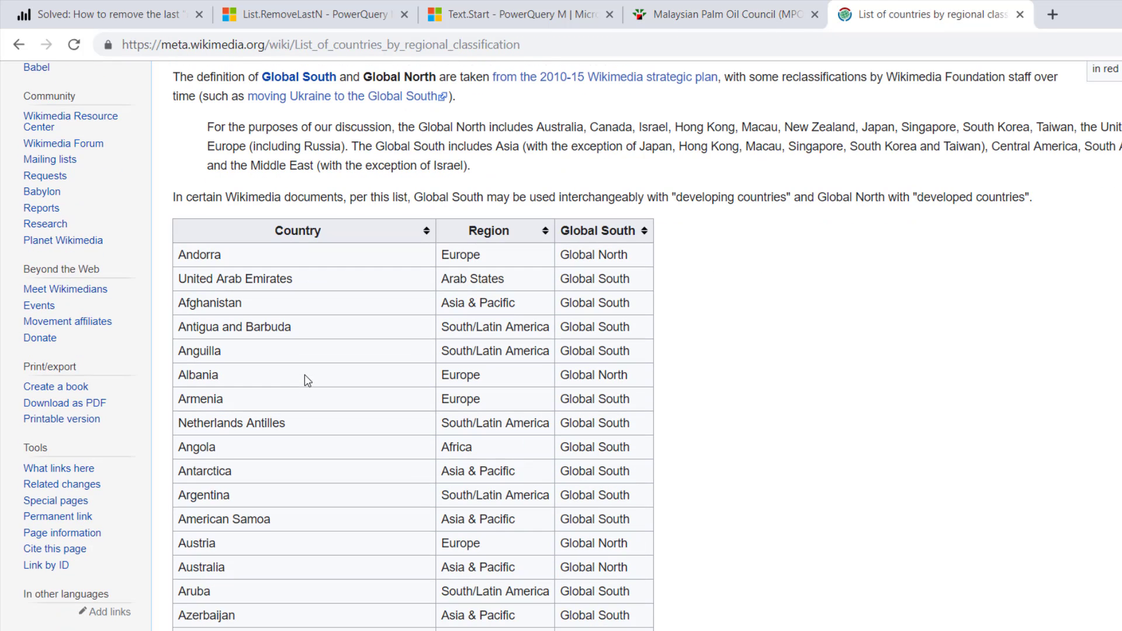
{"action": "scroll", "coordinate": [236, 445], "scroll_direction": "down", "scroll_amount": 3}
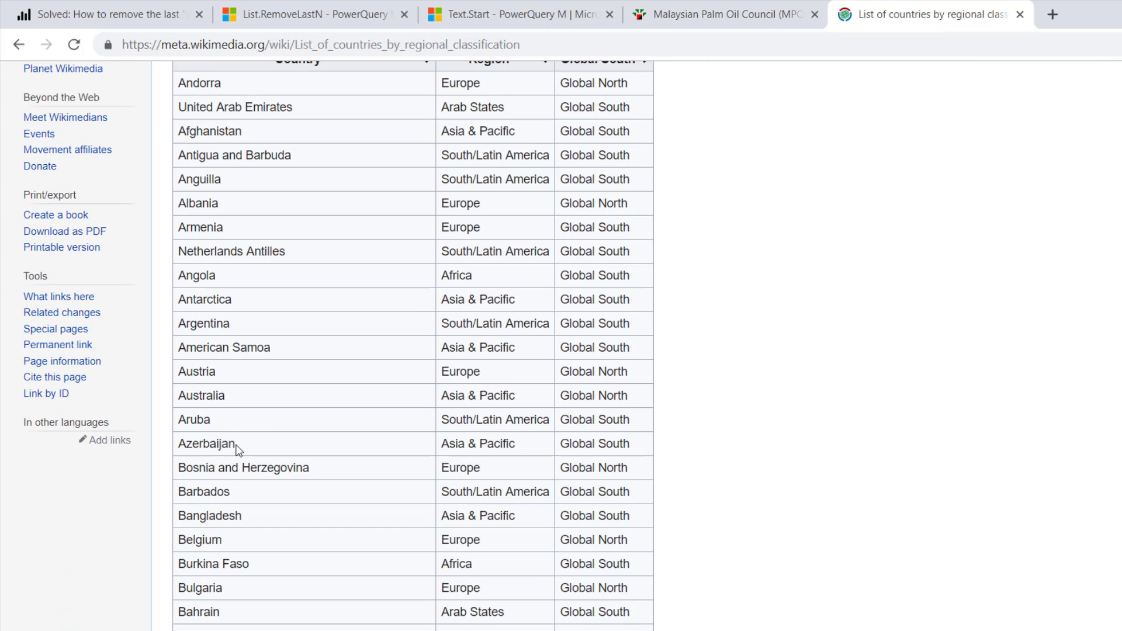
{"action": "scroll", "coordinate": [238, 447], "scroll_direction": "up", "scroll_amount": 2}
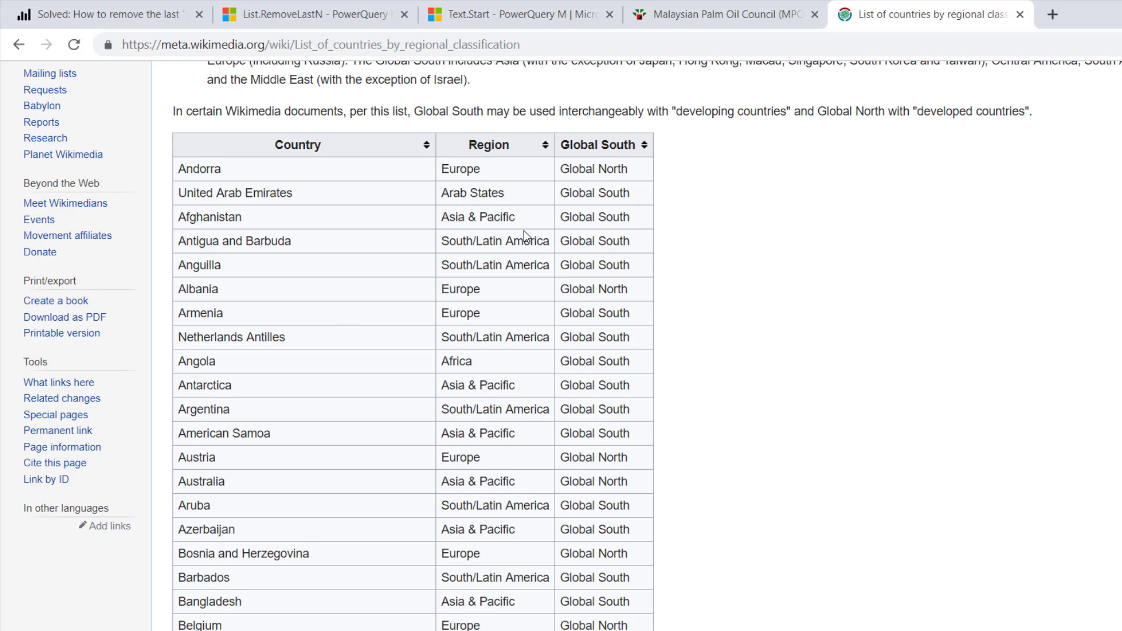
Step: Switch to the Power Query Editor and compare the country columns of the CountryRegion and PalmOilMT queries
{"action": "left_click", "coordinate": [233, 629]}
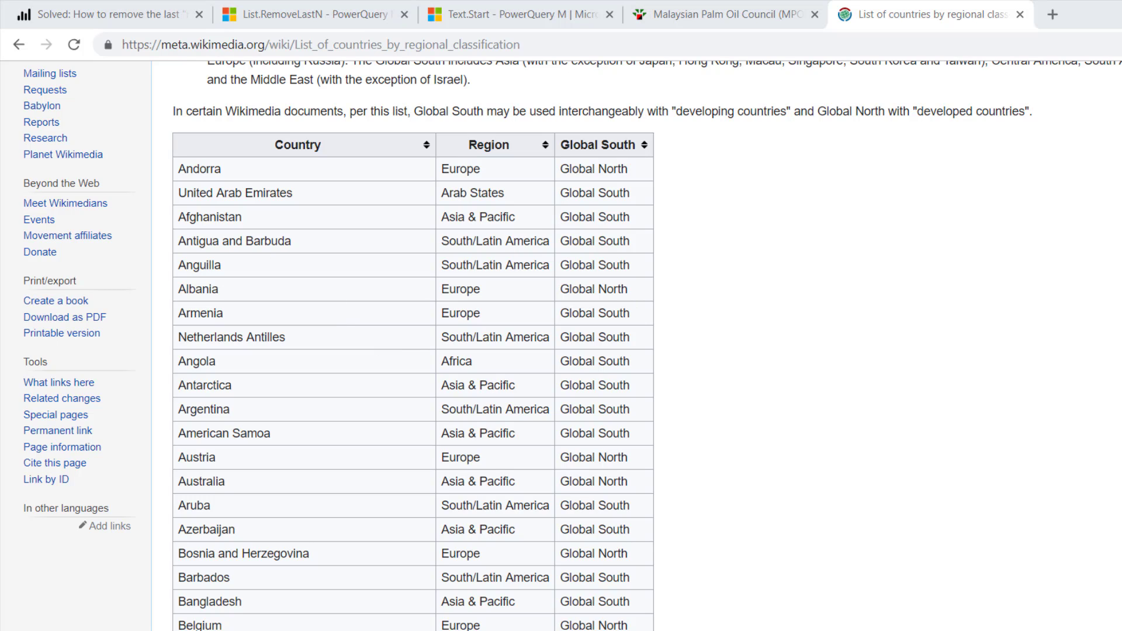
{"action": "left_click", "coordinate": [324, 602]}
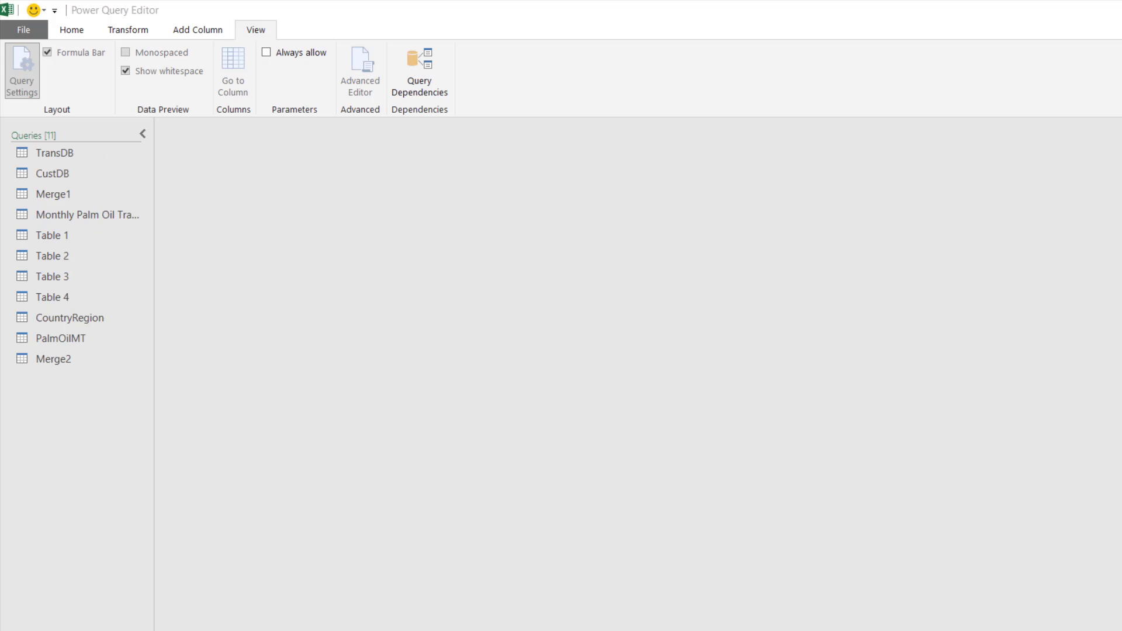
{"action": "left_click", "coordinate": [53, 314]}
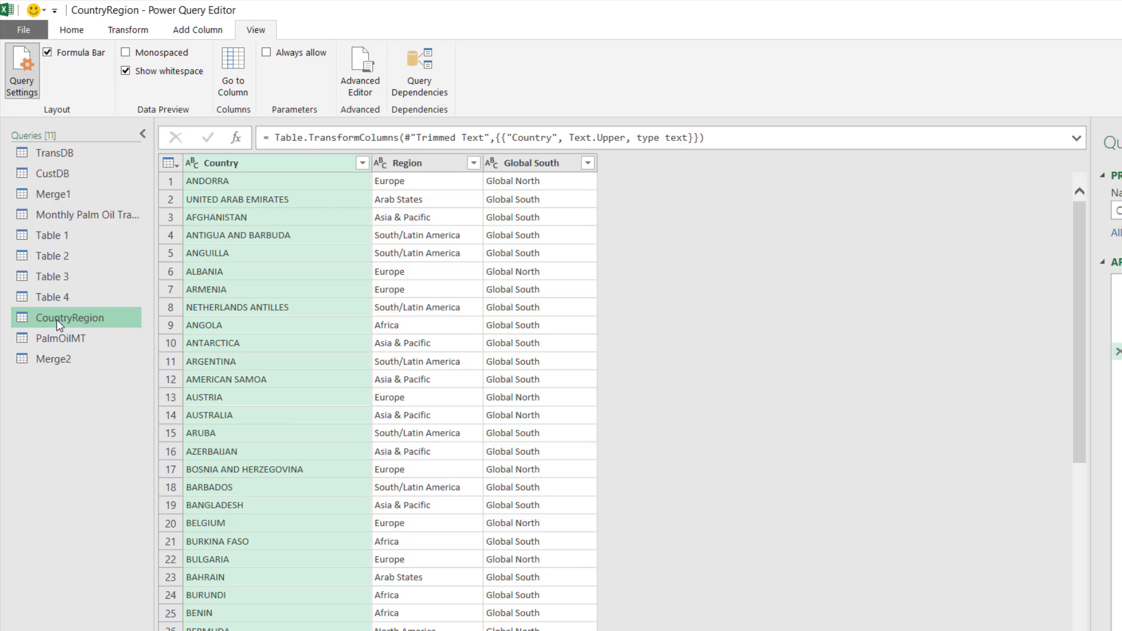
{"action": "left_click", "coordinate": [87, 340]}
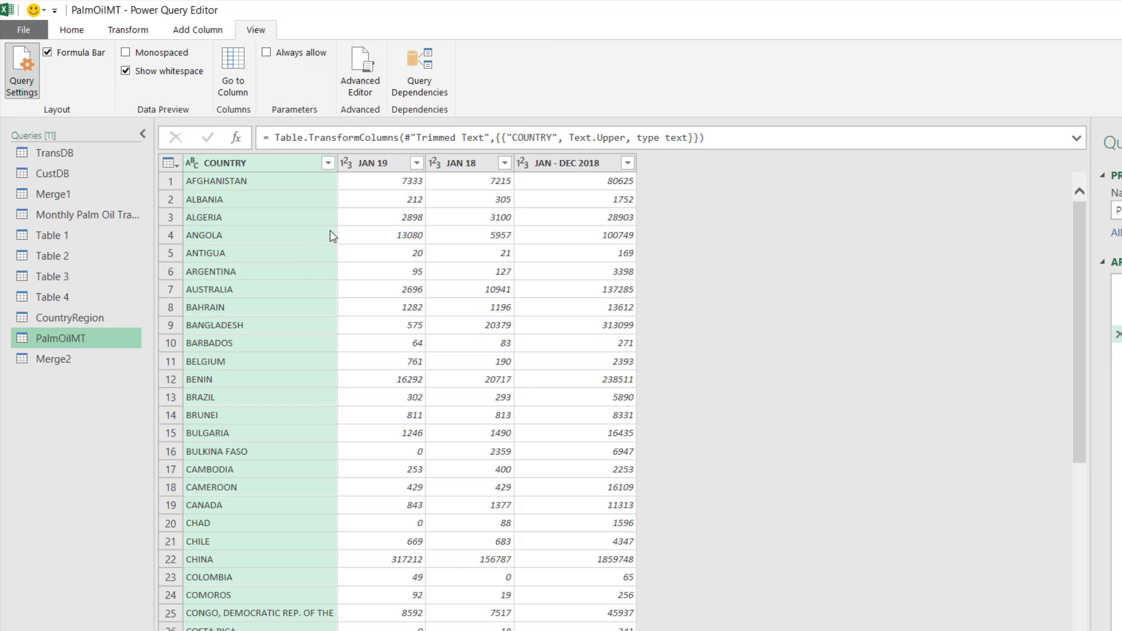
{"action": "left_click", "coordinate": [116, 316]}
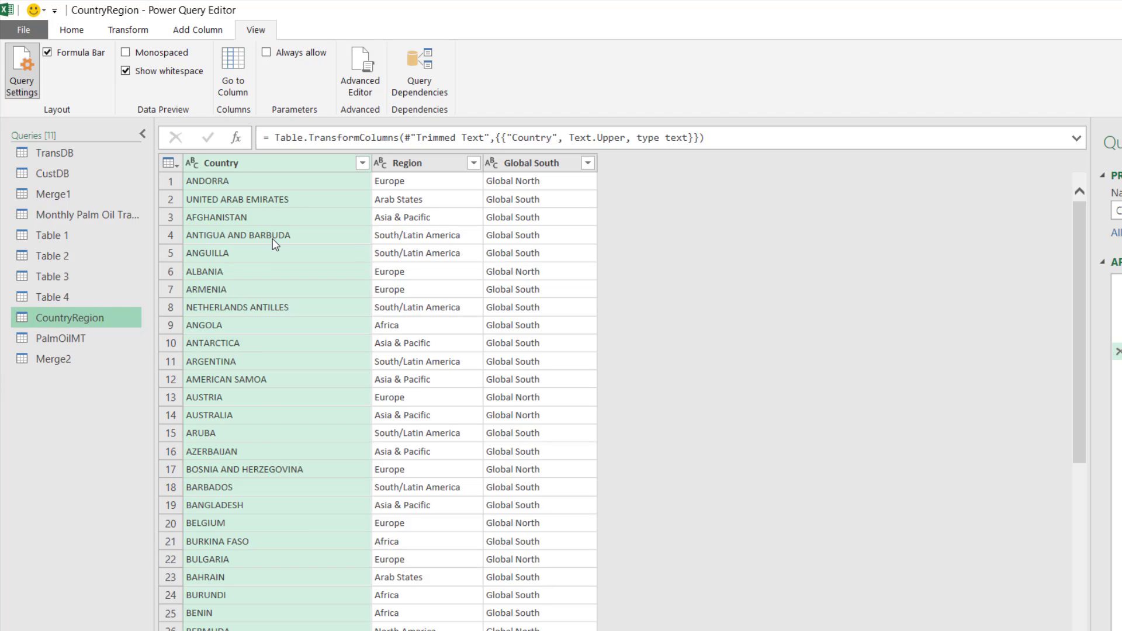
{"action": "left_click", "coordinate": [77, 340]}
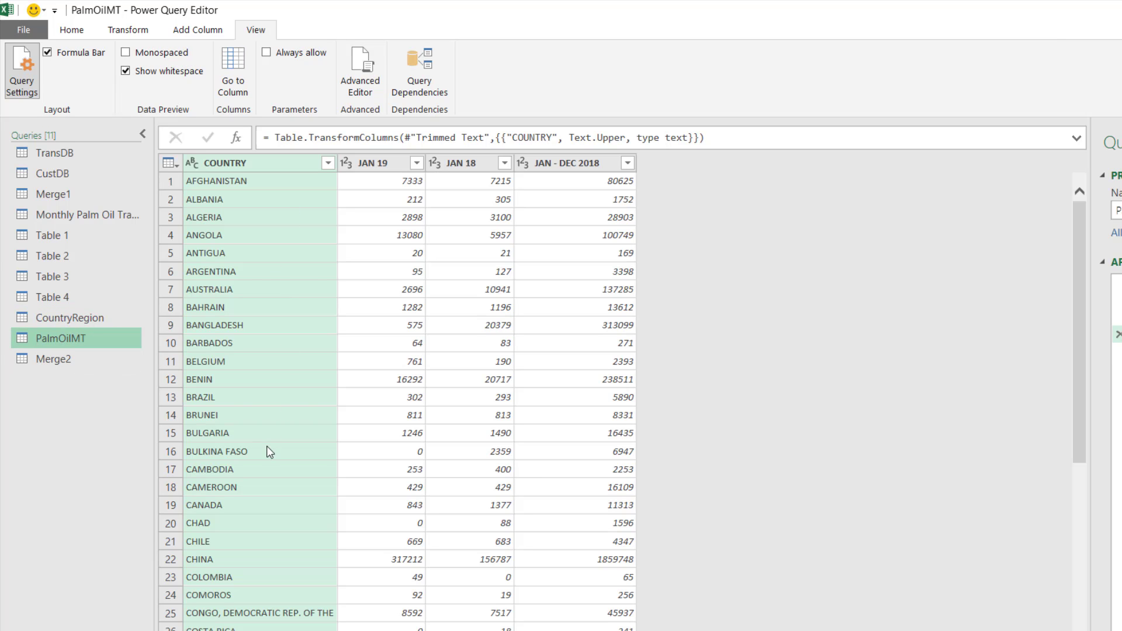
{"action": "scroll", "coordinate": [242, 505], "scroll_direction": "down", "scroll_amount": 3}
{"action": "scroll", "coordinate": [242, 505], "scroll_direction": "up", "scroll_amount": 3}
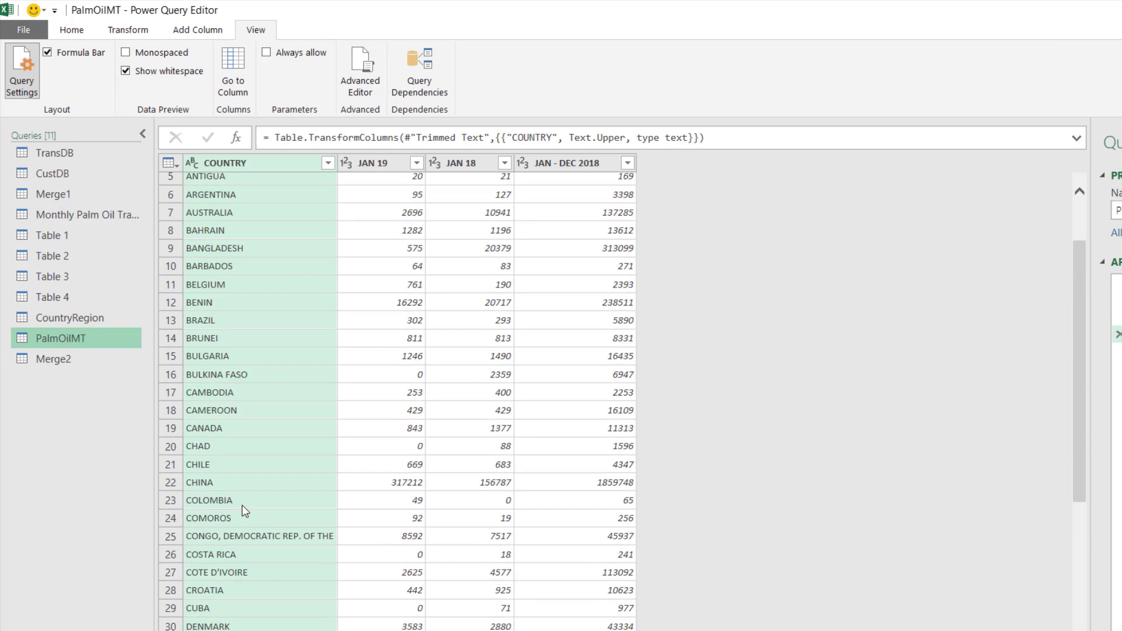
Step: Remove the bottom 1 row, the TOTAL row, from the PalmOilMT query
{"action": "left_click_drag", "start_coordinate": [1075, 285], "coordinate": [1078, 520]}
{"action": "scroll", "coordinate": [358, 528], "scroll_direction": "down", "scroll_amount": 15}
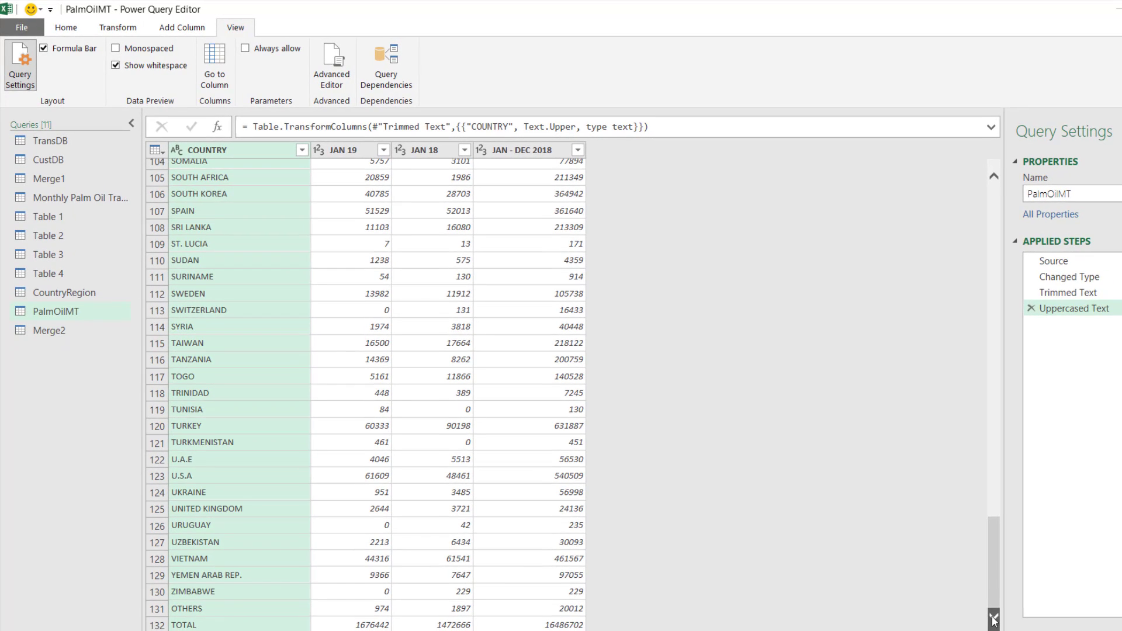
{"action": "left_click", "coordinate": [74, 27]}
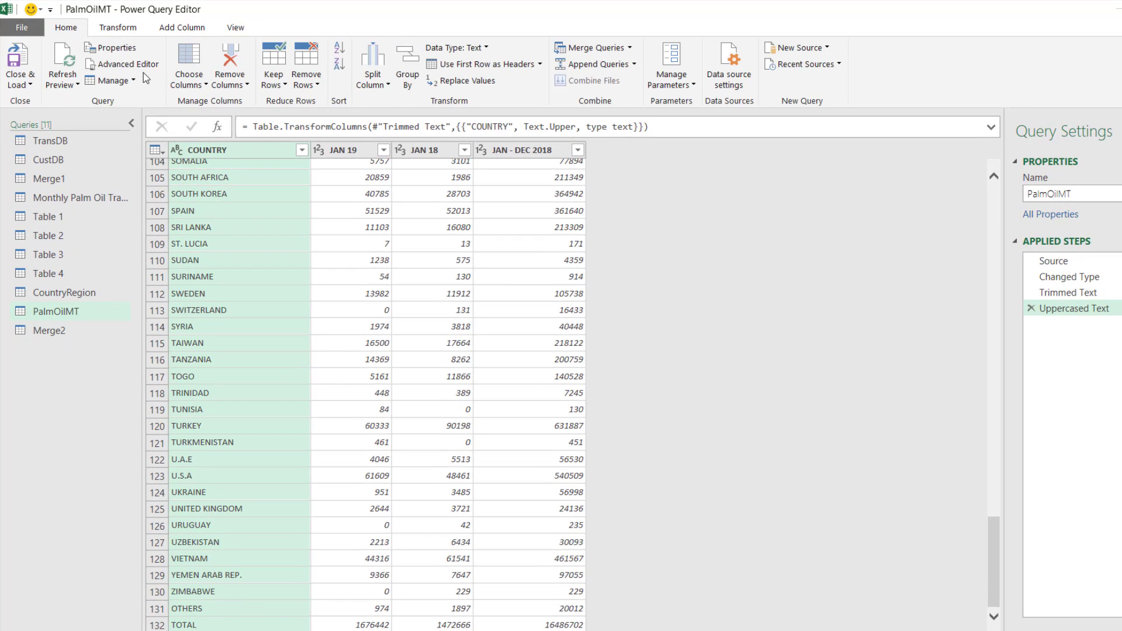
{"action": "left_click", "coordinate": [307, 80]}
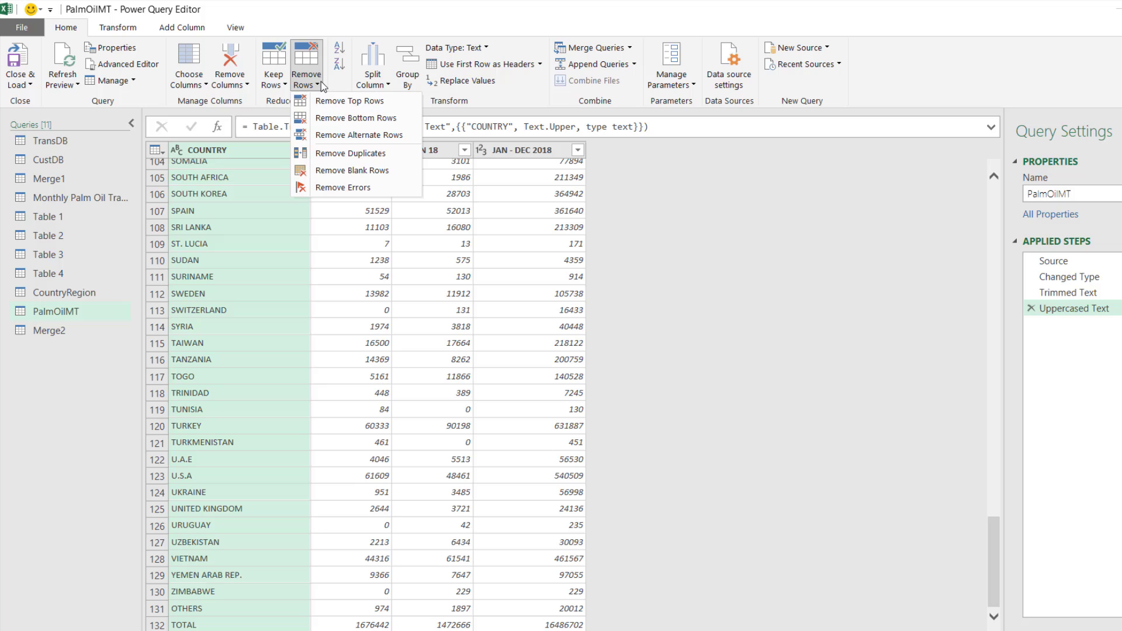
{"action": "left_click", "coordinate": [345, 119]}
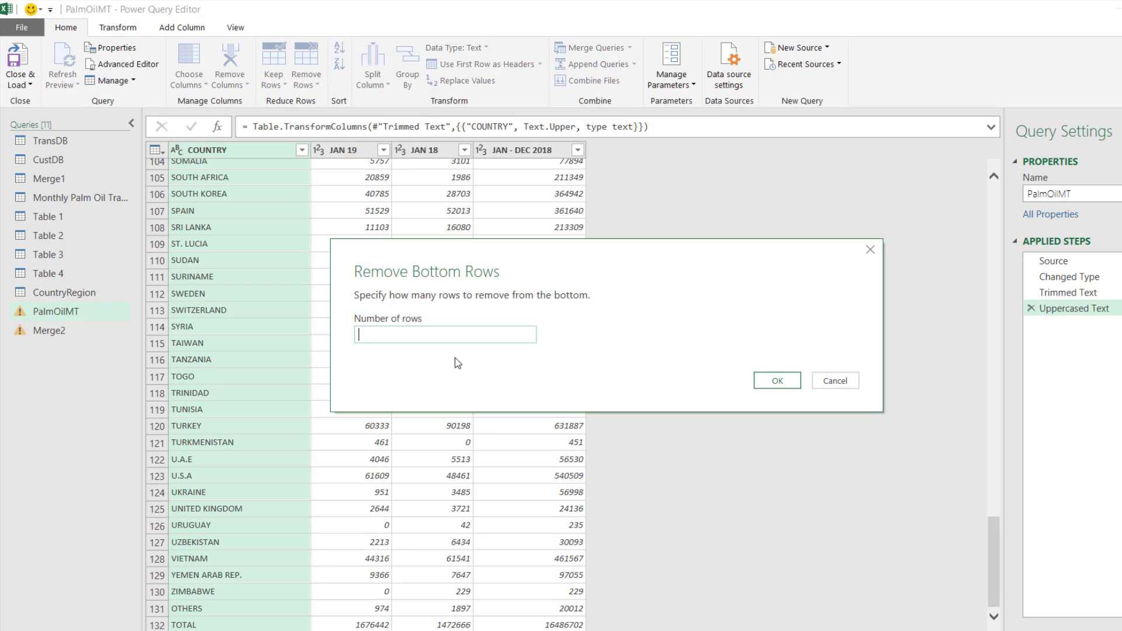
{"action": "type", "text": "1"}
{"action": "left_click", "coordinate": [795, 383]}
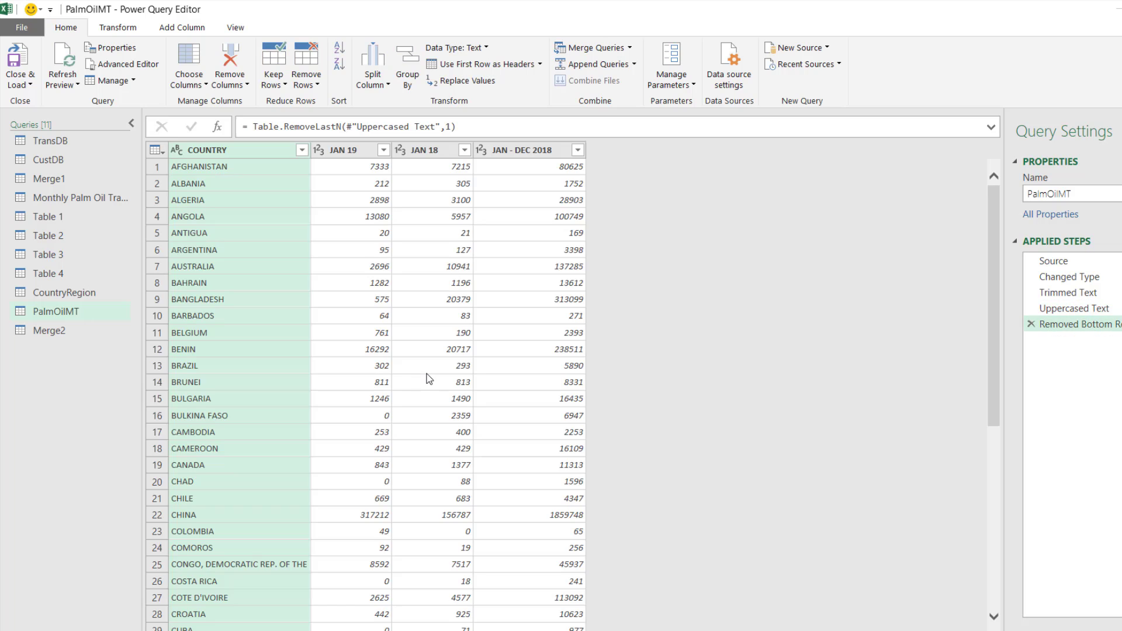
Step: Examine how country names such as the U.S.A are spelled in the PalmOilMT query compared with the CountryRegion query
{"action": "scroll", "coordinate": [420, 397], "scroll_direction": "down", "scroll_amount": 11}
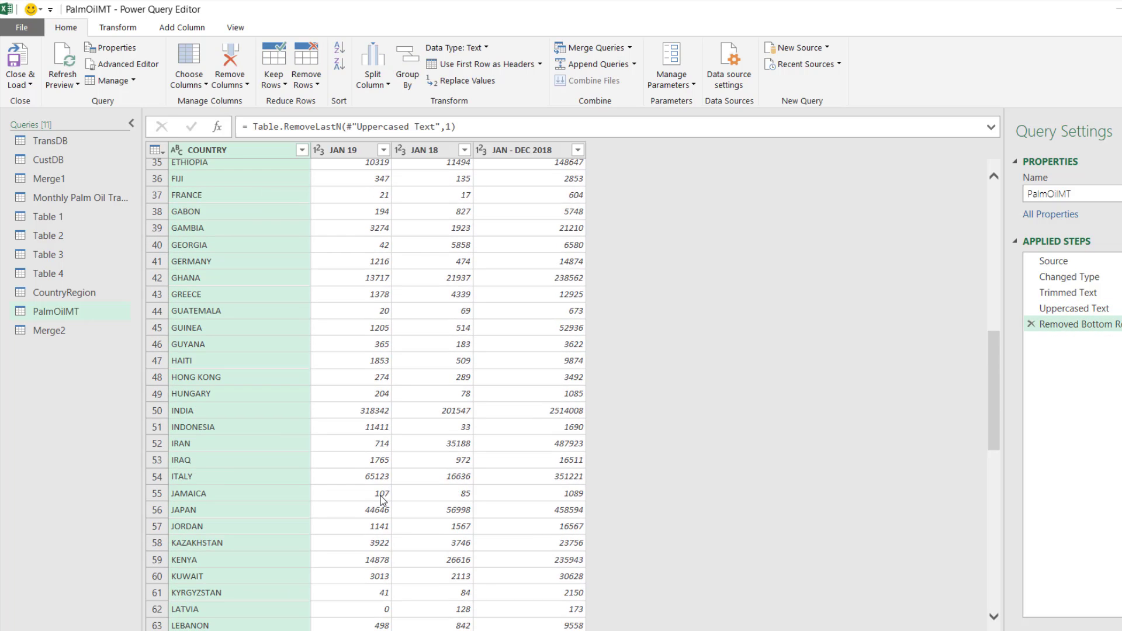
{"action": "scroll", "coordinate": [381, 499], "scroll_direction": "down", "scroll_amount": 20}
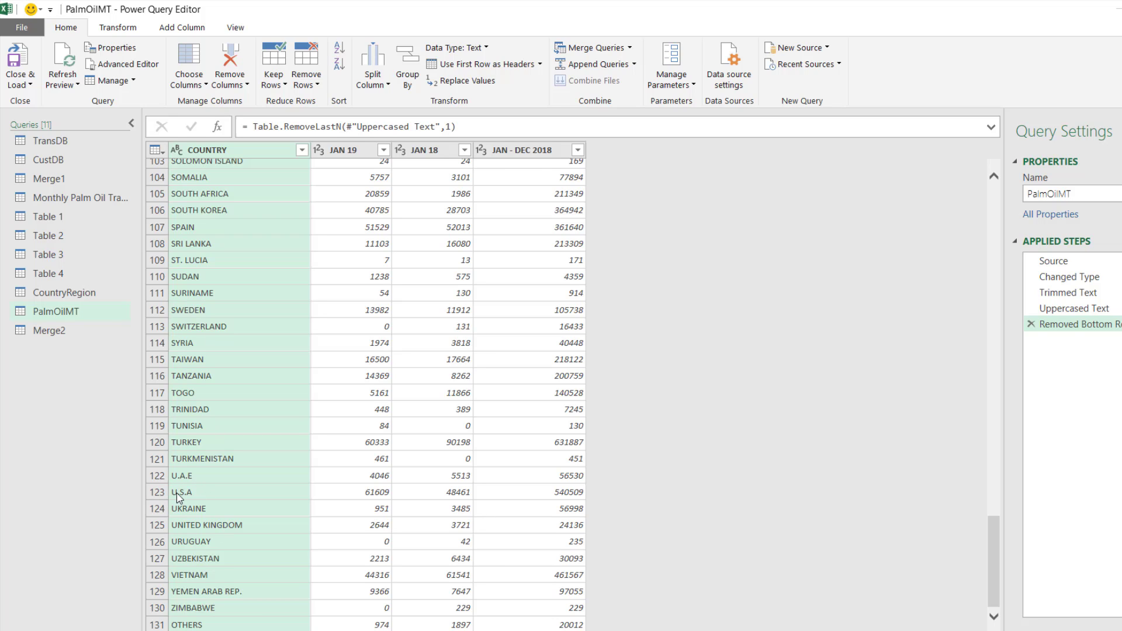
{"action": "left_click", "coordinate": [90, 295]}
{"action": "left_click_drag", "start_coordinate": [994, 217], "coordinate": [998, 538]}
{"action": "scroll", "coordinate": [290, 441], "scroll_direction": "down", "scroll_amount": 20}
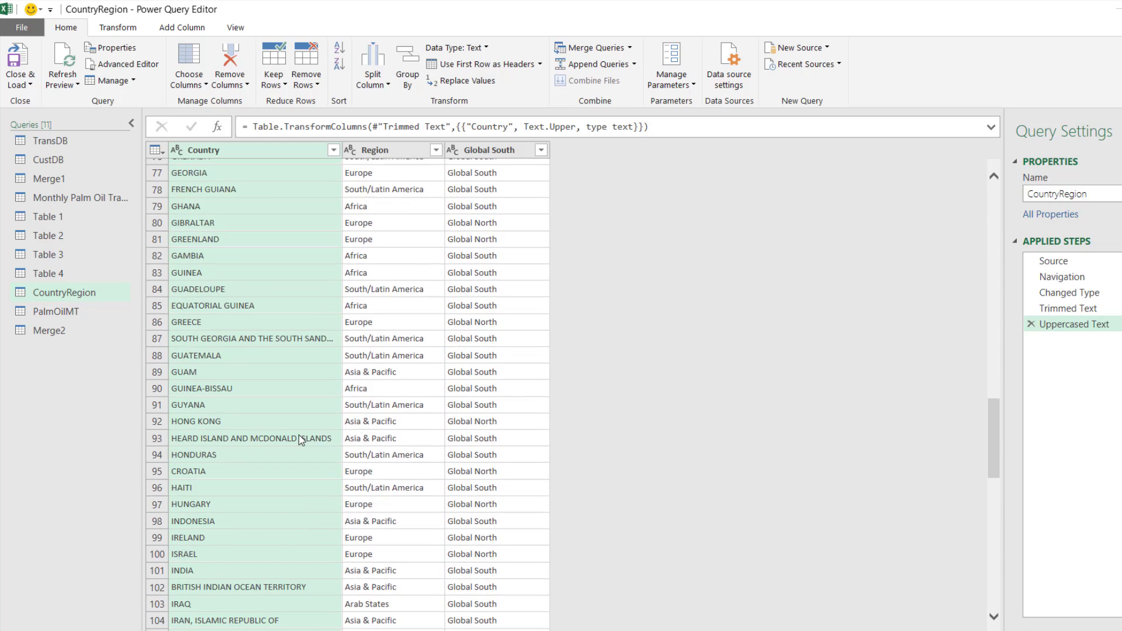
{"action": "scroll", "coordinate": [273, 482], "scroll_direction": "down", "scroll_amount": 20}
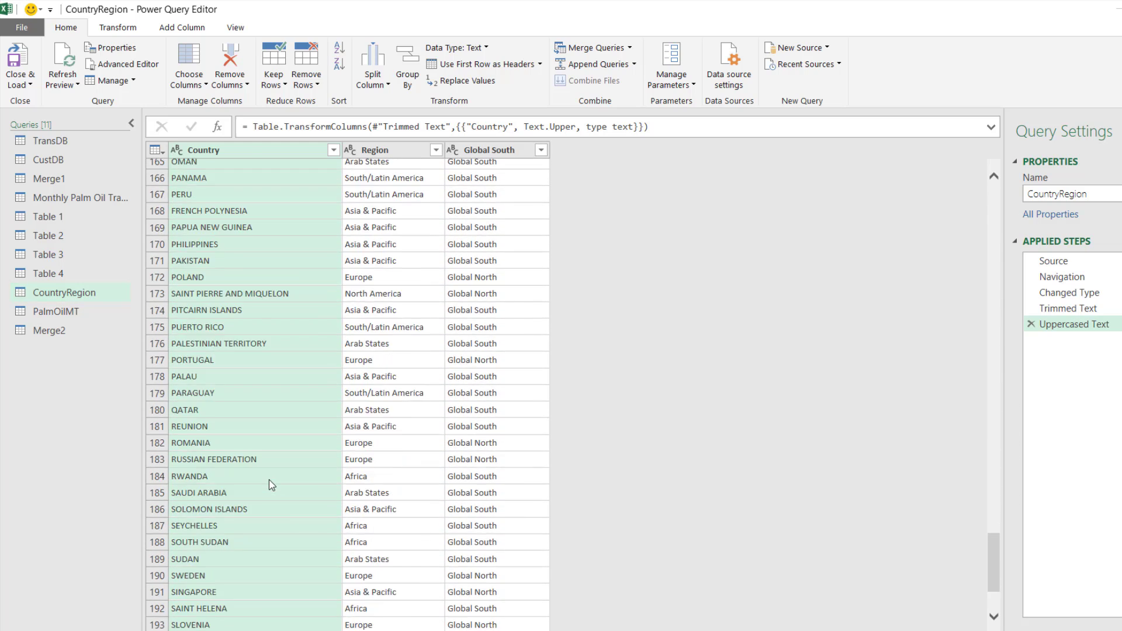
{"action": "scroll", "coordinate": [271, 485], "scroll_direction": "down", "scroll_amount": 5}
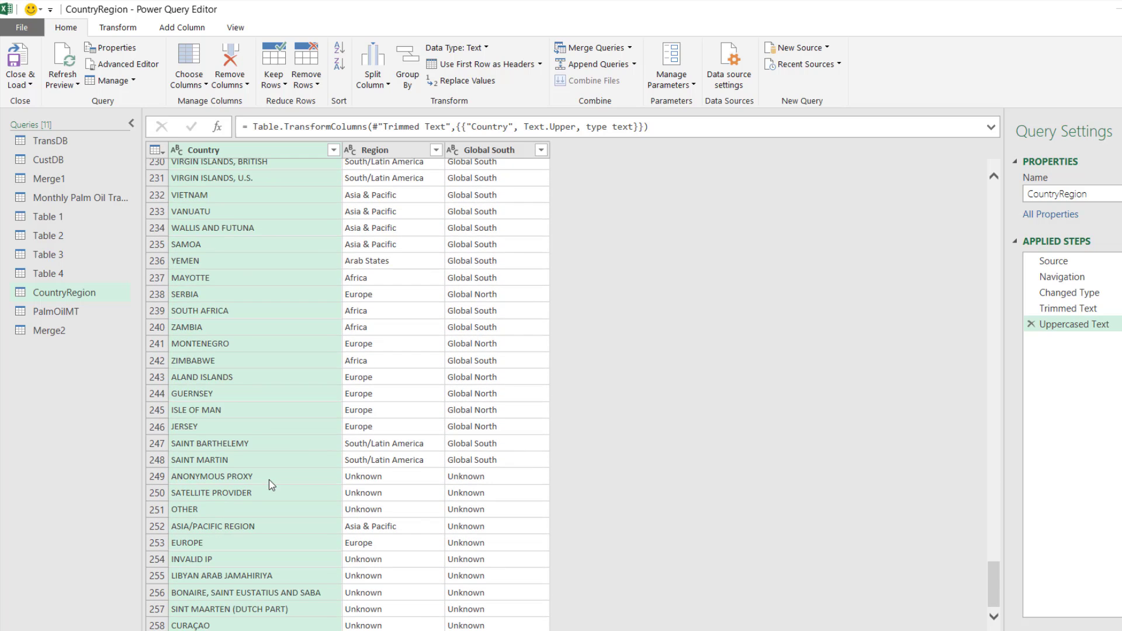
{"action": "scroll", "coordinate": [271, 485], "scroll_direction": "up", "scroll_amount": 4}
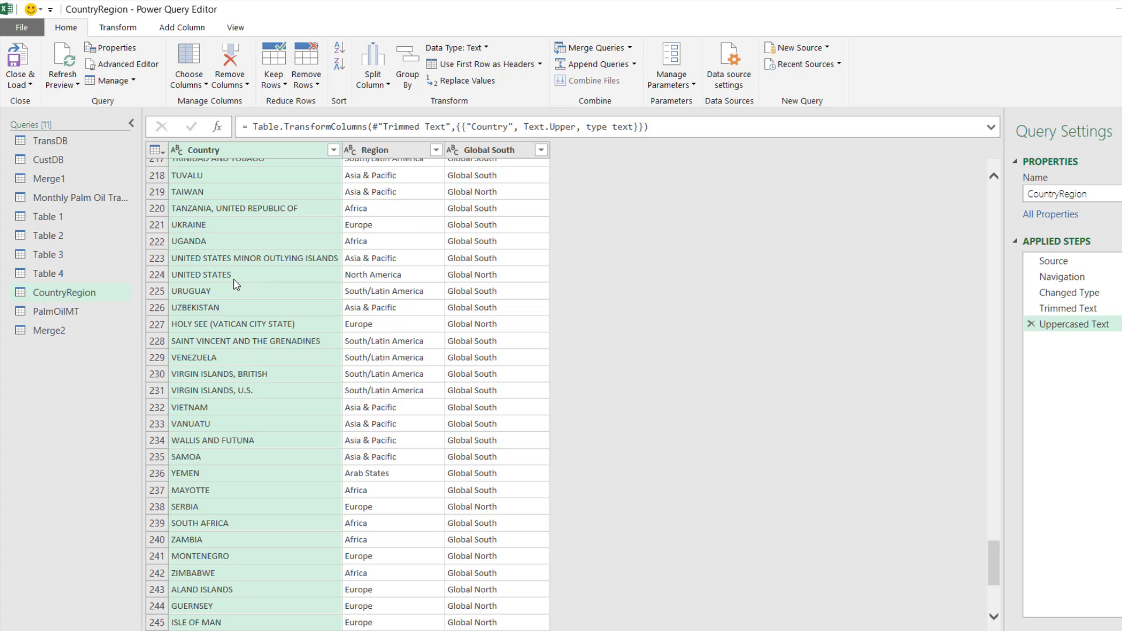
{"action": "left_click", "coordinate": [61, 310]}
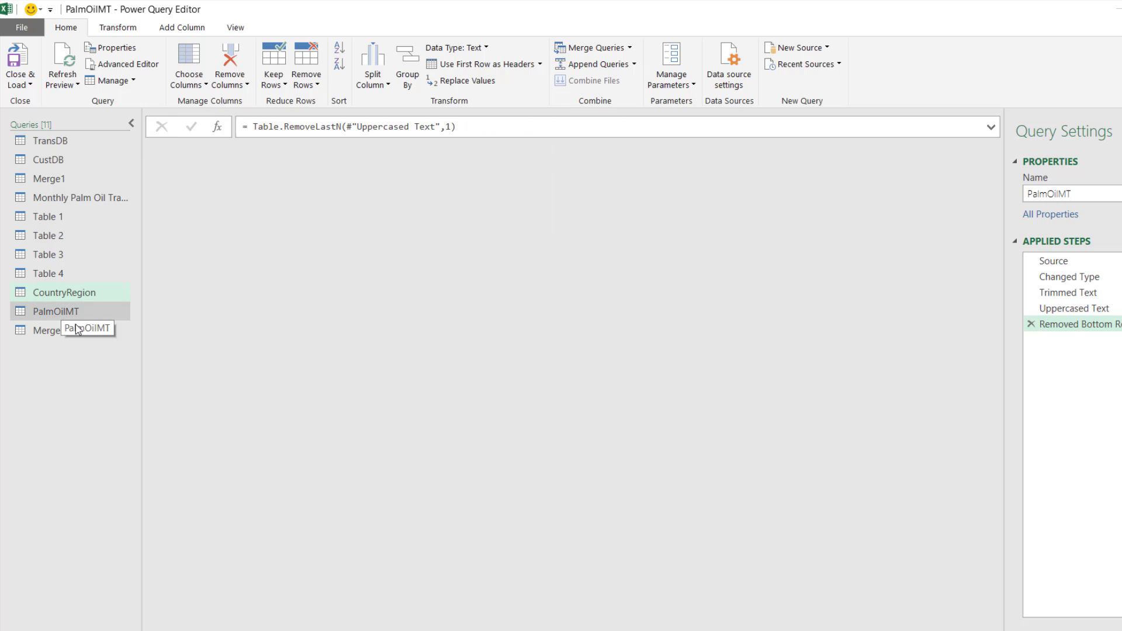
{"action": "scroll", "coordinate": [229, 558], "scroll_direction": "down", "scroll_amount": 20}
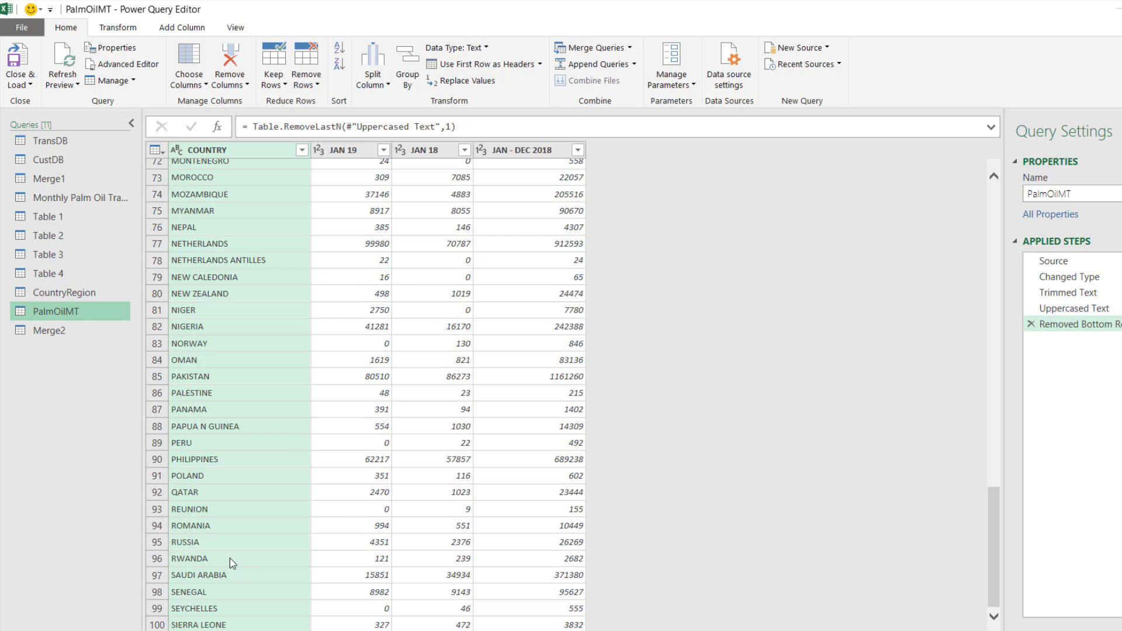
{"action": "scroll", "coordinate": [230, 559], "scroll_direction": "down", "scroll_amount": 10}
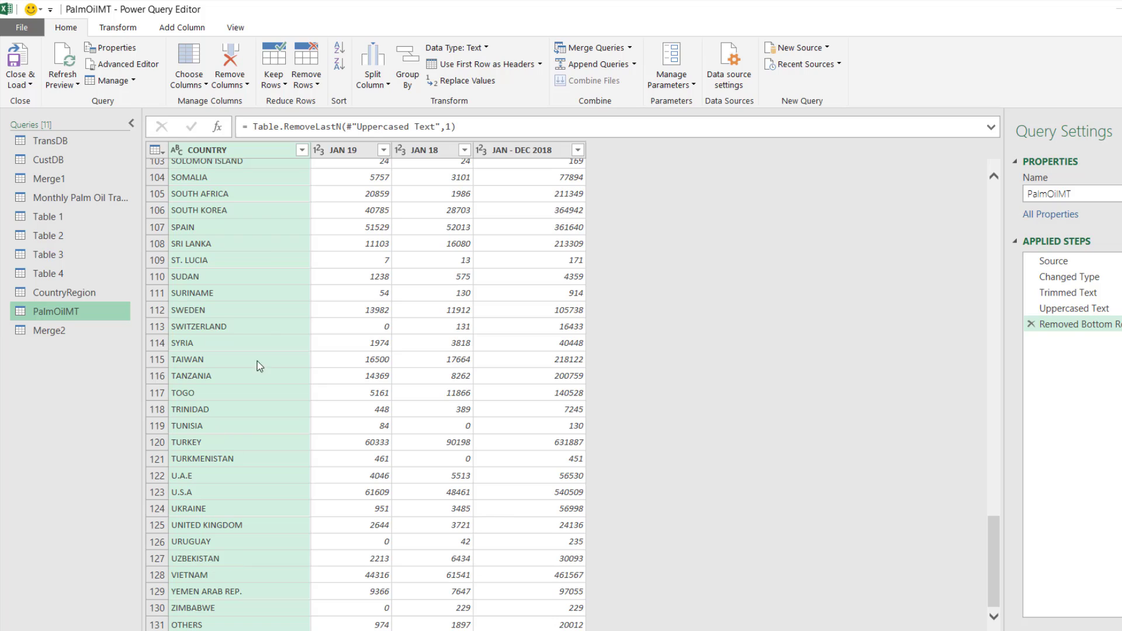
Step: Start a conditional column in PalmOilMT with the rule: if COUNTRY equals U.S.A, output UNITED STATES
{"action": "left_click", "coordinate": [181, 28]}
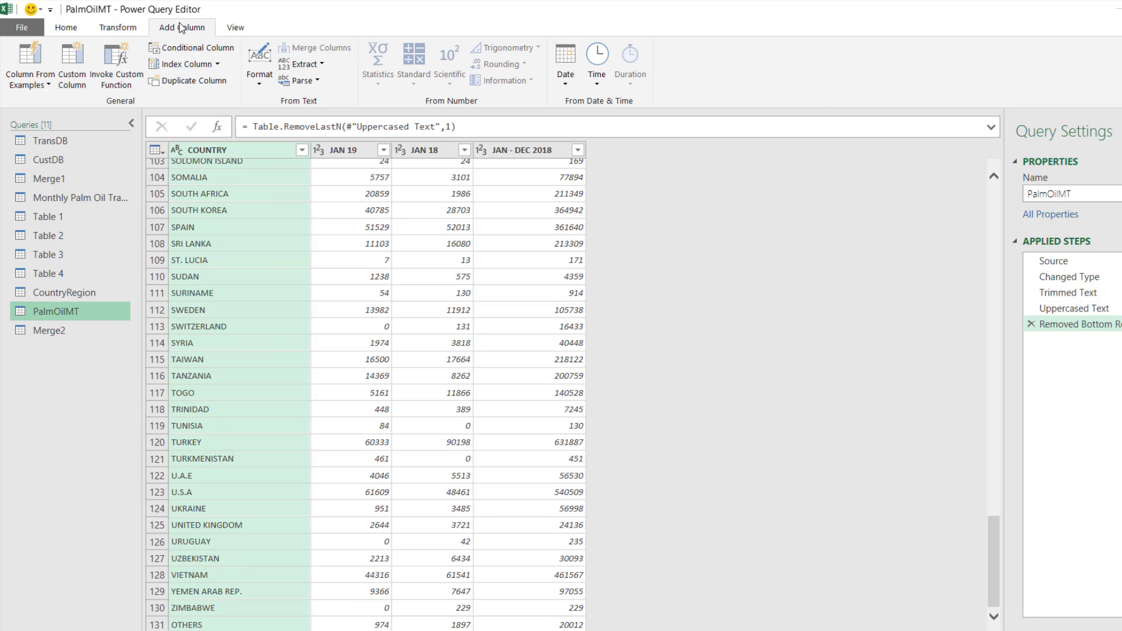
{"action": "left_click", "coordinate": [194, 51]}
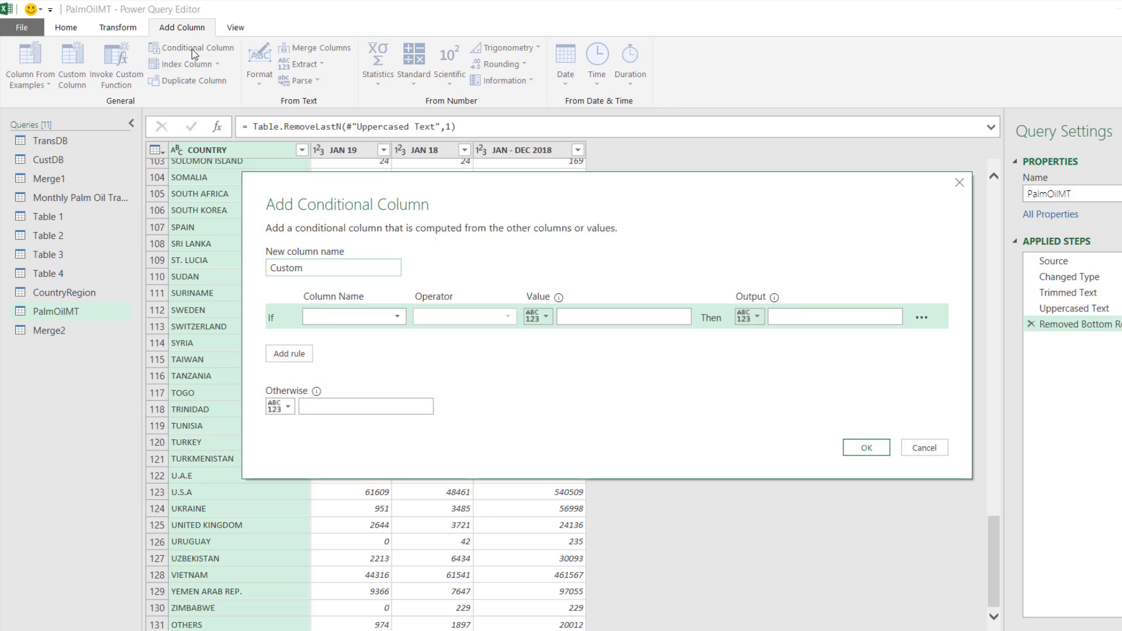
{"action": "left_click", "coordinate": [355, 319]}
{"action": "left_click", "coordinate": [345, 333]}
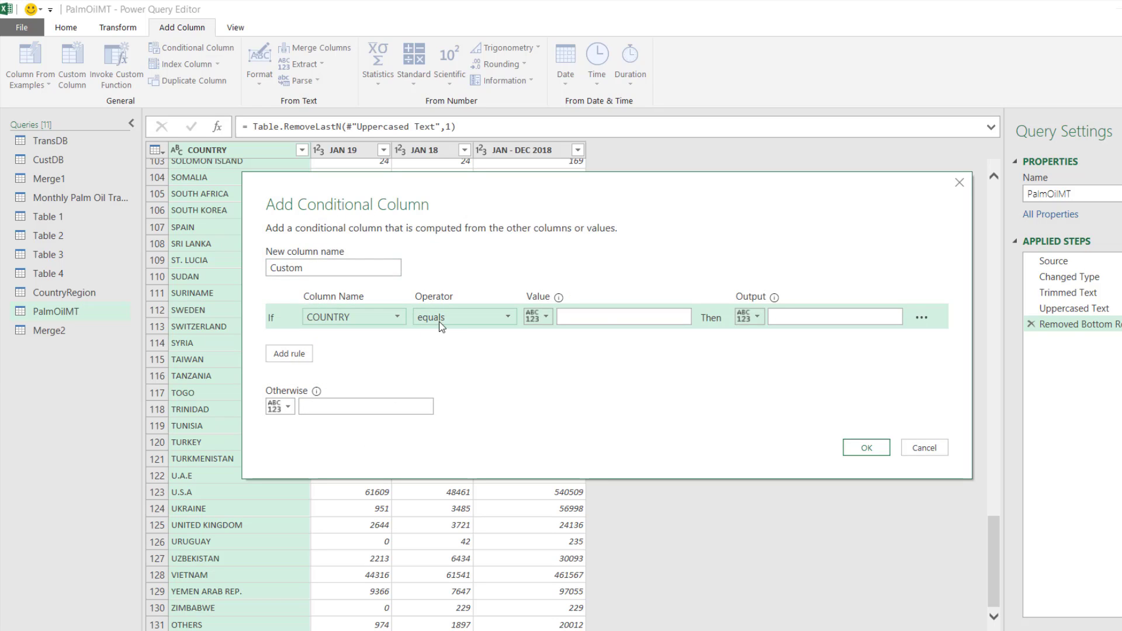
{"action": "left_click", "coordinate": [604, 320]}
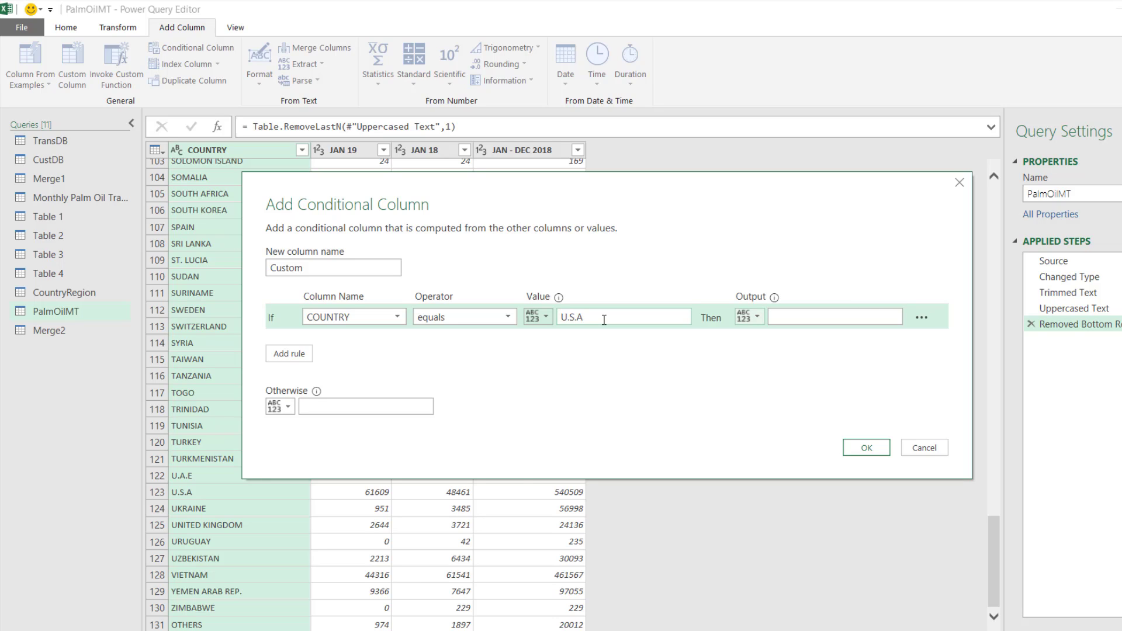
{"action": "left_click", "coordinate": [787, 314]}
{"action": "type", "text": "UNITED STATES"}
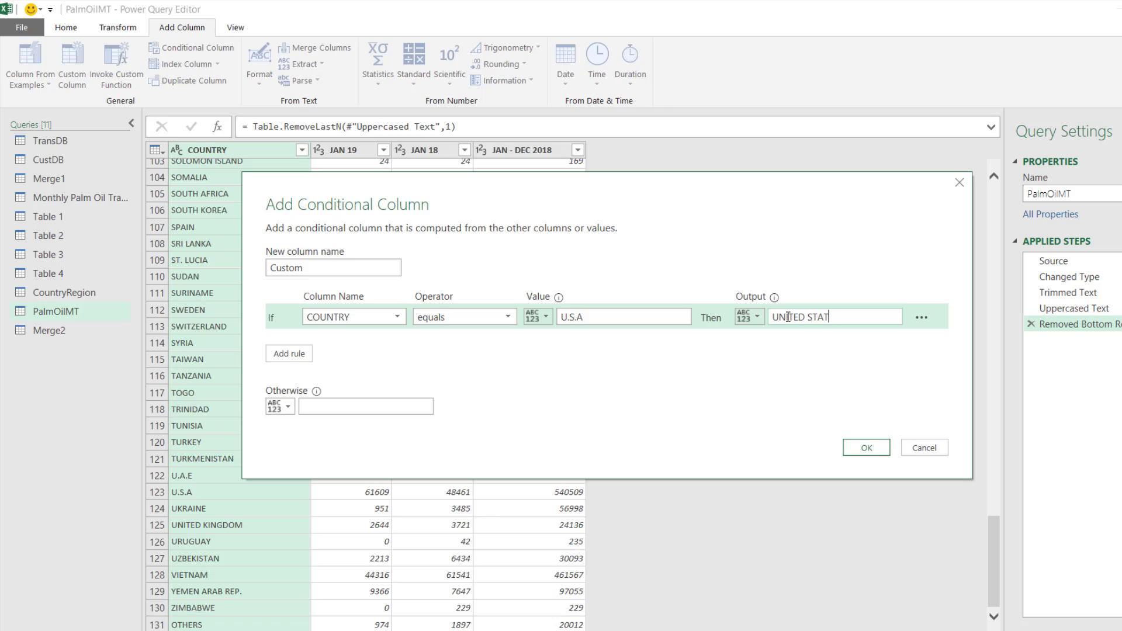
Step: Set the conditional column's fallback value to COUNTRY and create the column, keeping the name Custom
{"action": "left_click", "coordinate": [360, 404]}
{"action": "type", "text": "COUNTRY"}
{"action": "double_click", "coordinate": [304, 267]}
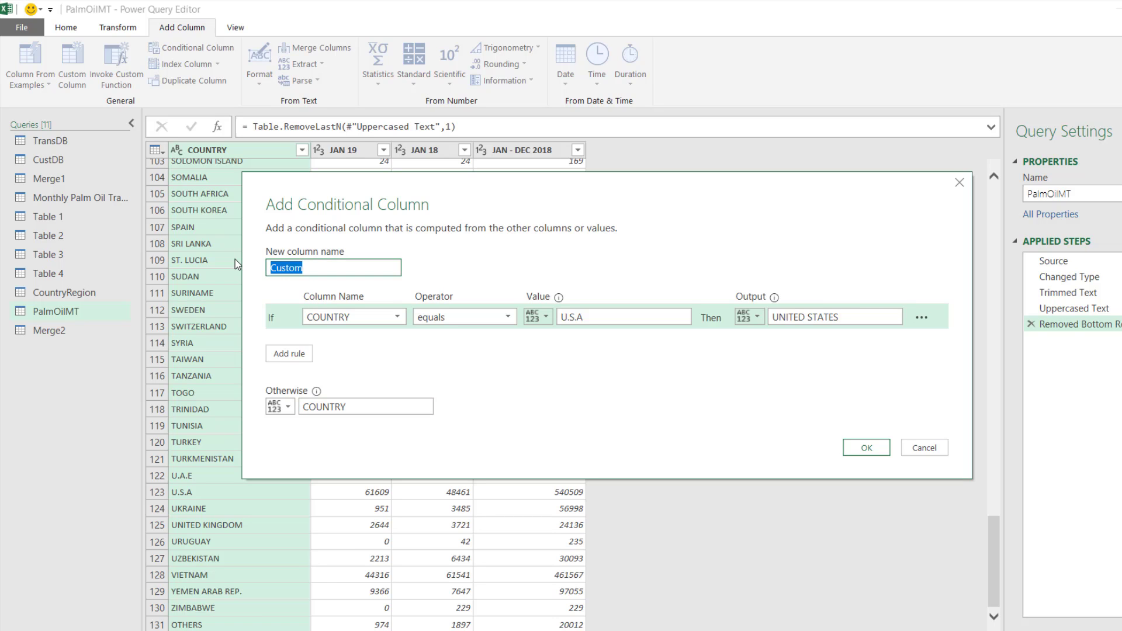
{"action": "left_click", "coordinate": [865, 447]}
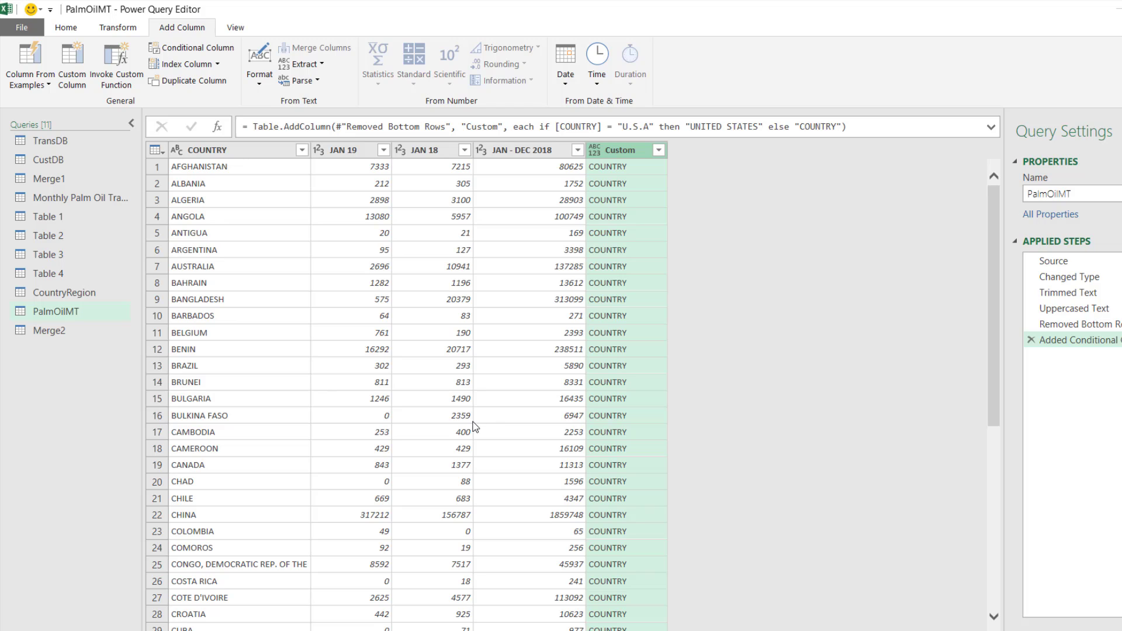
Step: Edit the PalmOilMT query's M code so the else result is the column reference [COUNTRY] instead of the text "COUNTRY"
{"action": "left_click", "coordinate": [235, 28]}
{"action": "left_click", "coordinate": [335, 62]}
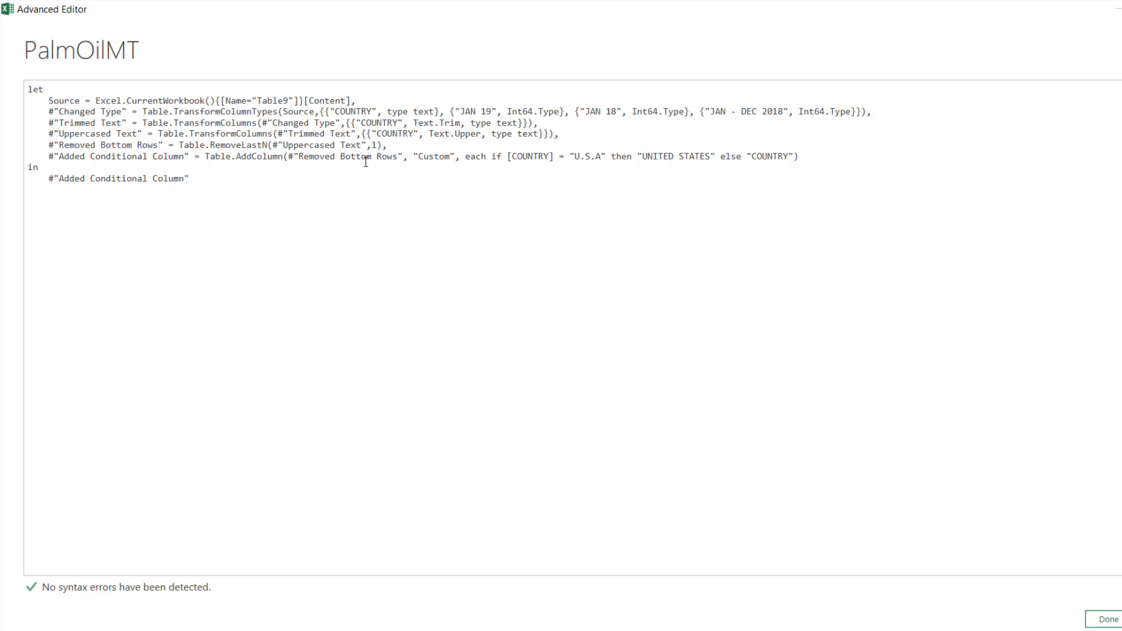
{"action": "left_click", "coordinate": [752, 157]}
{"action": "key", "text": "BackSpace"}
{"action": "type", "text": "["}
{"action": "left_click", "coordinate": [792, 157]}
{"action": "type", "text": "]"}
{"action": "left_click", "coordinate": [1107, 619]}
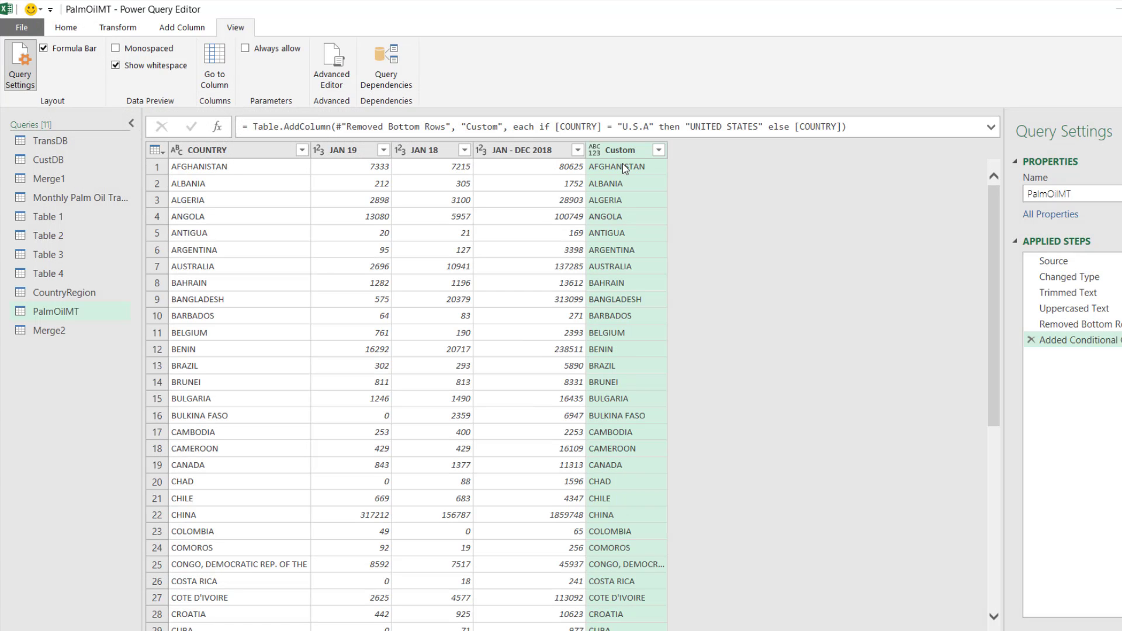
Step: Review the Custom column against COUNTRY in PalmOilMT and check how Brunei is spelled in the CountryRegion query
{"action": "scroll", "coordinate": [268, 562], "scroll_direction": "down", "scroll_amount": 14}
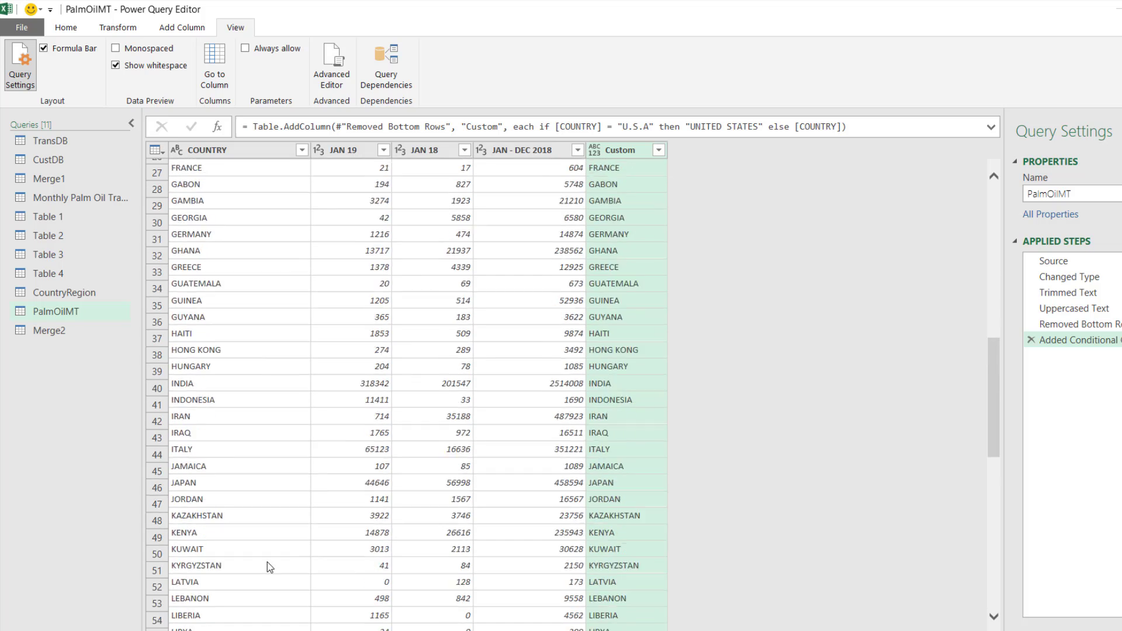
{"action": "left_click_drag", "start_coordinate": [991, 432], "coordinate": [992, 599]}
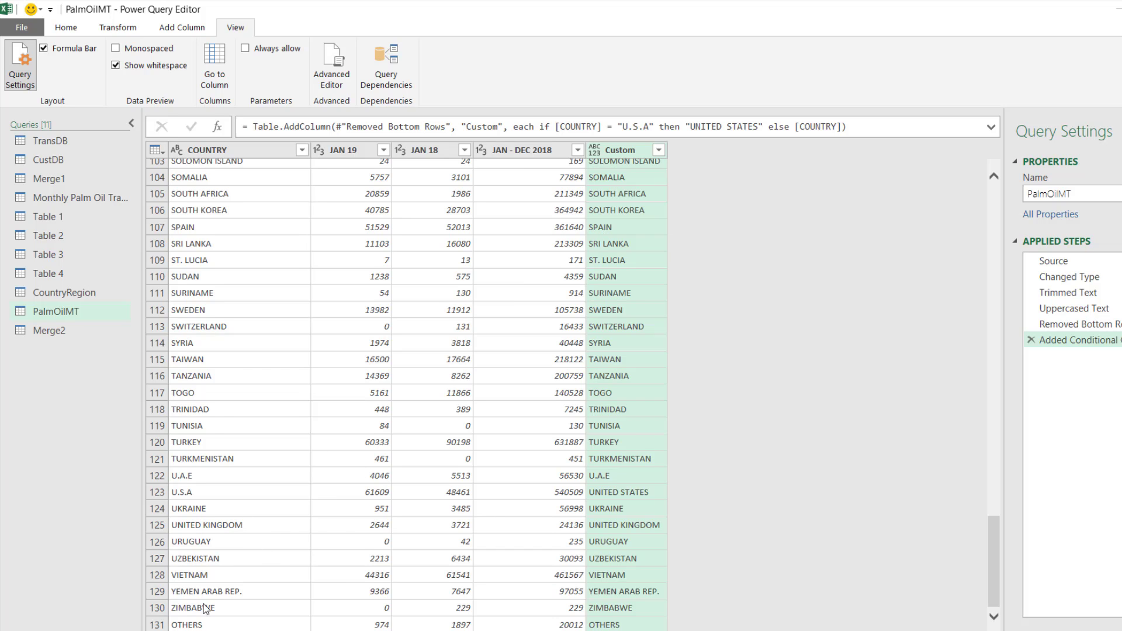
{"action": "scroll", "coordinate": [209, 437], "scroll_direction": "up", "scroll_amount": 10}
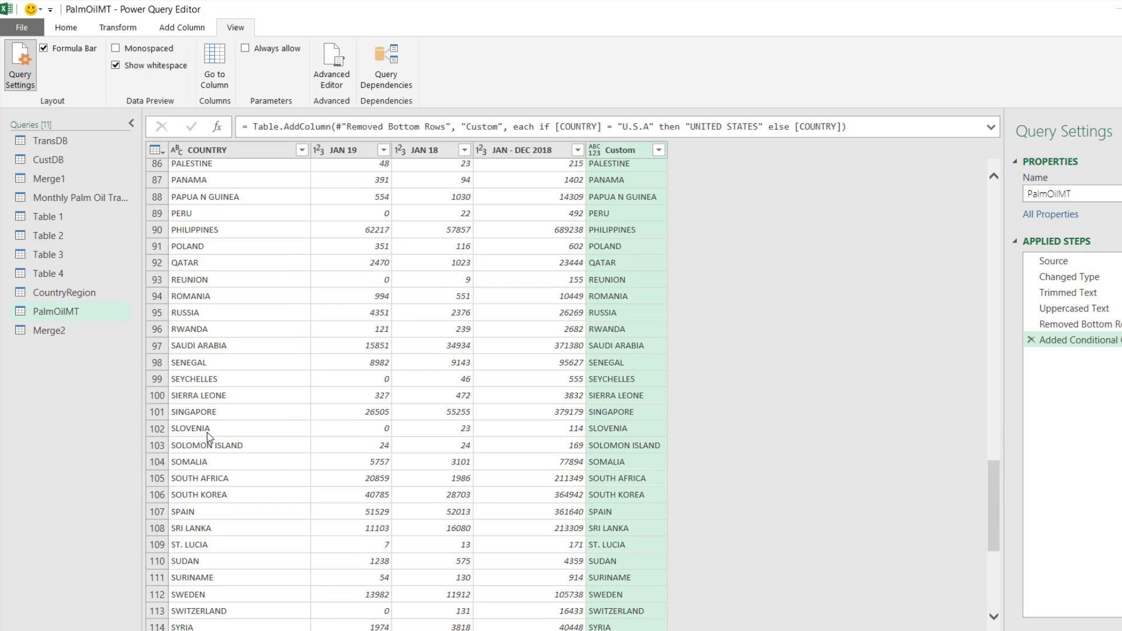
{"action": "scroll", "coordinate": [209, 436], "scroll_direction": "down", "scroll_amount": 6}
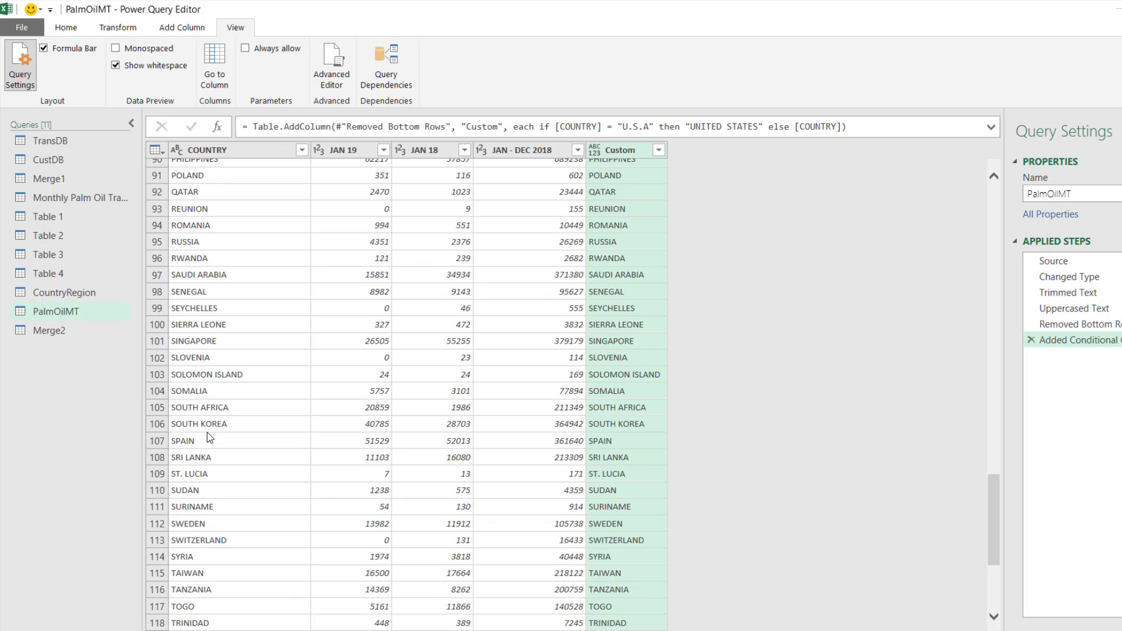
{"action": "scroll", "coordinate": [209, 437], "scroll_direction": "down", "scroll_amount": 4}
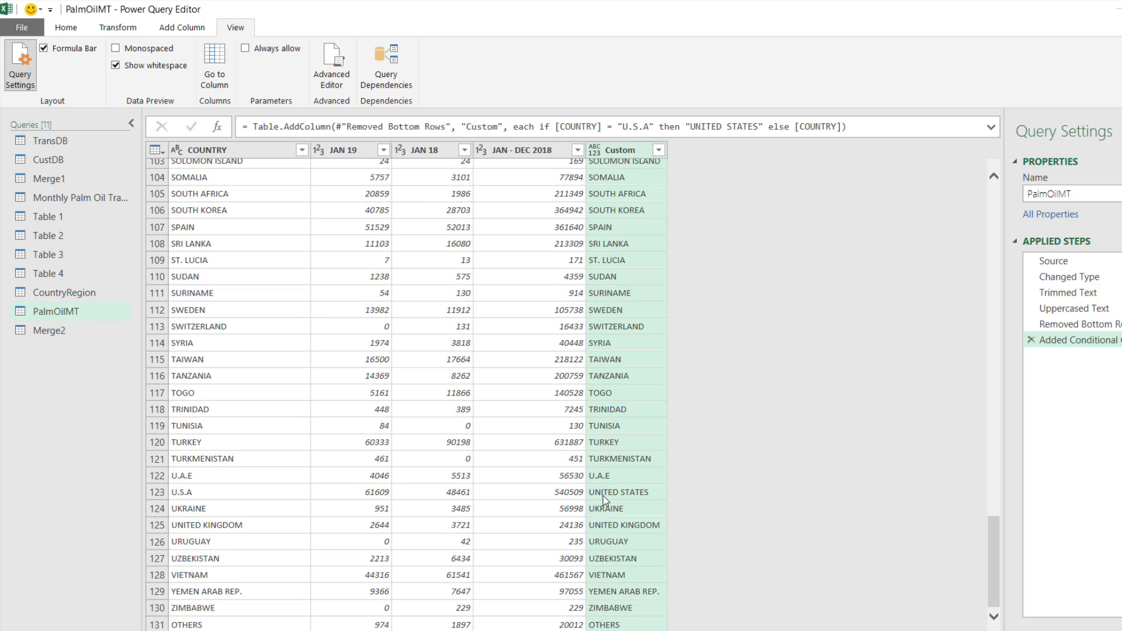
{"action": "left_click", "coordinate": [66, 296]}
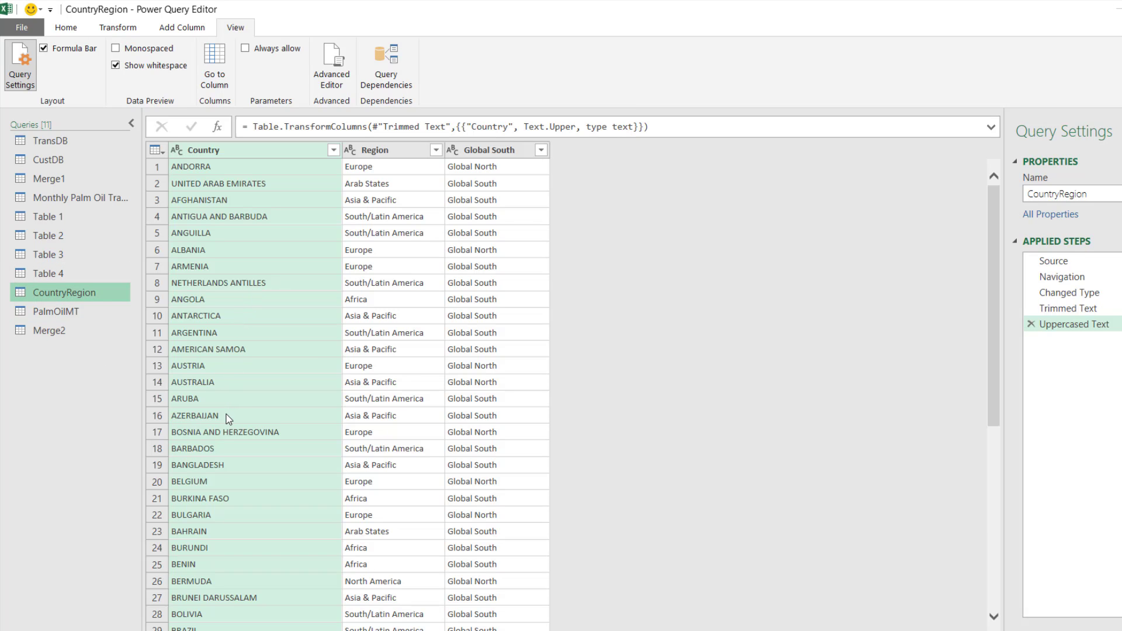
{"action": "scroll", "coordinate": [226, 462], "scroll_direction": "down", "scroll_amount": 3}
{"action": "left_click", "coordinate": [222, 456]}
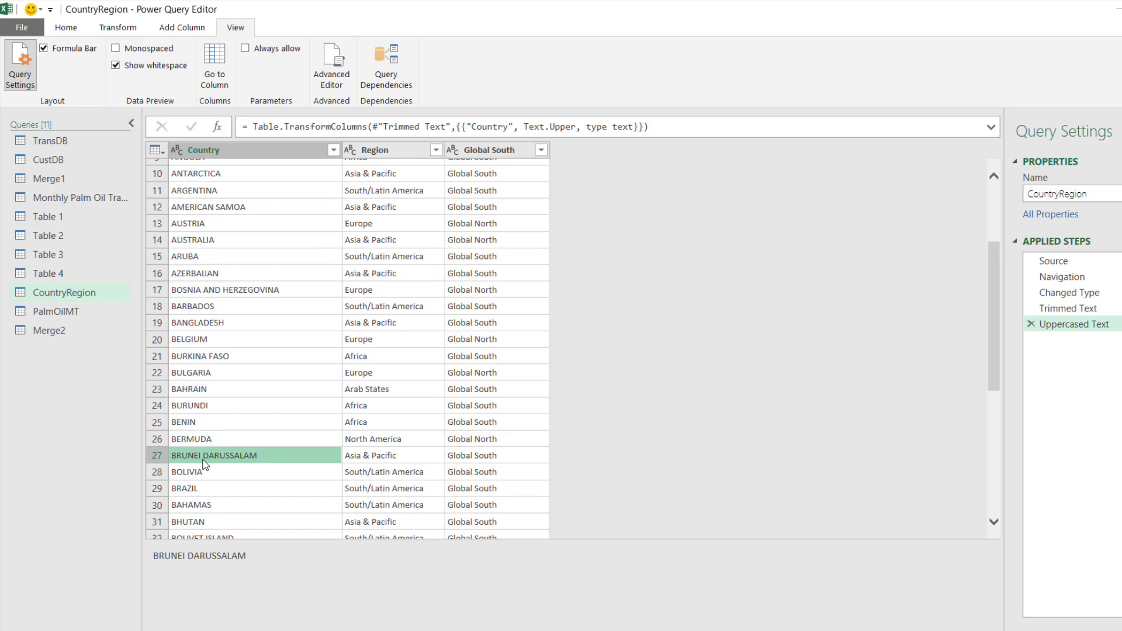
Step: Switch to the browser's list of countries by regional classification and copy the name Brunei Darussalam
{"action": "mouse_move", "coordinate": [83, 602]}
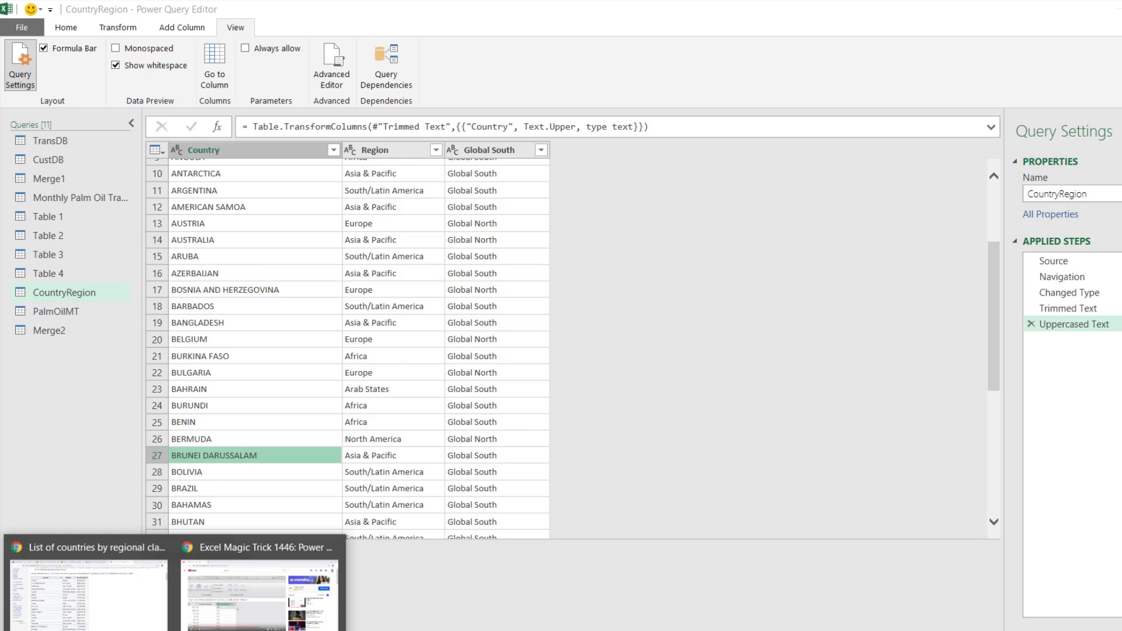
{"action": "left_click", "coordinate": [120, 605]}
{"action": "scroll", "coordinate": [258, 436], "scroll_direction": "down", "scroll_amount": 5}
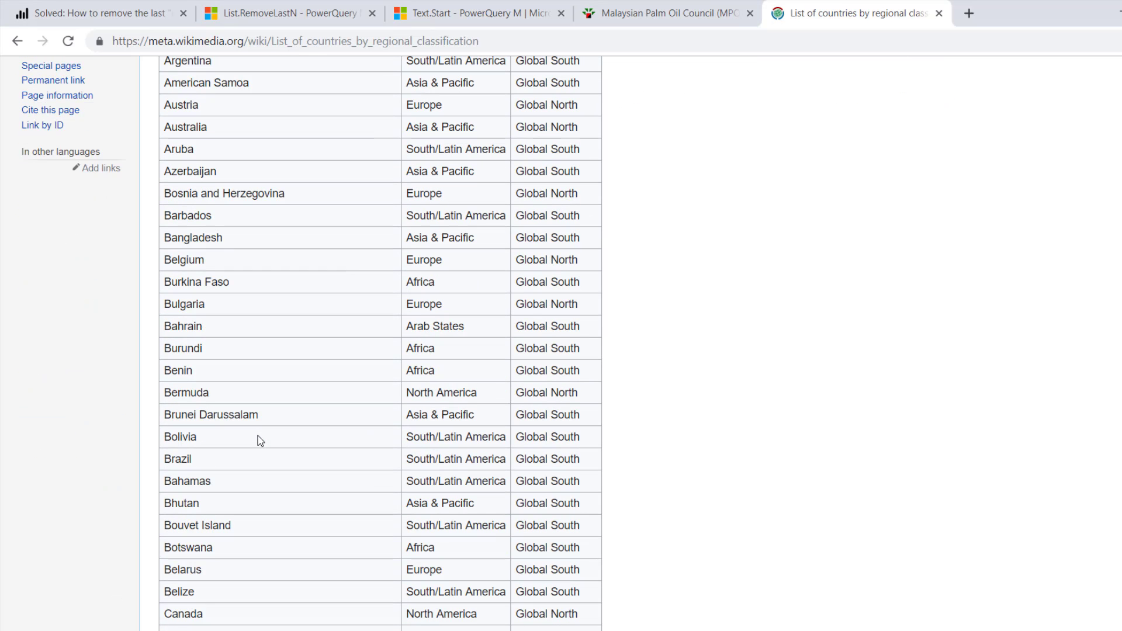
{"action": "left_click_drag", "start_coordinate": [267, 414], "coordinate": [164, 415]}
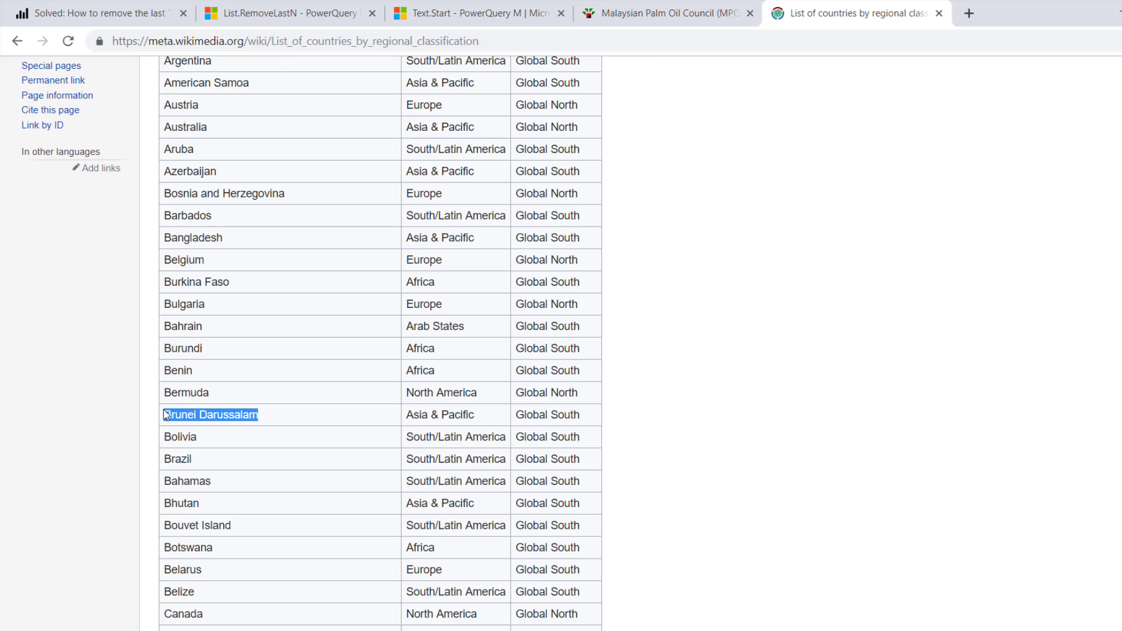
{"action": "mouse_move", "coordinate": [210, 597]}
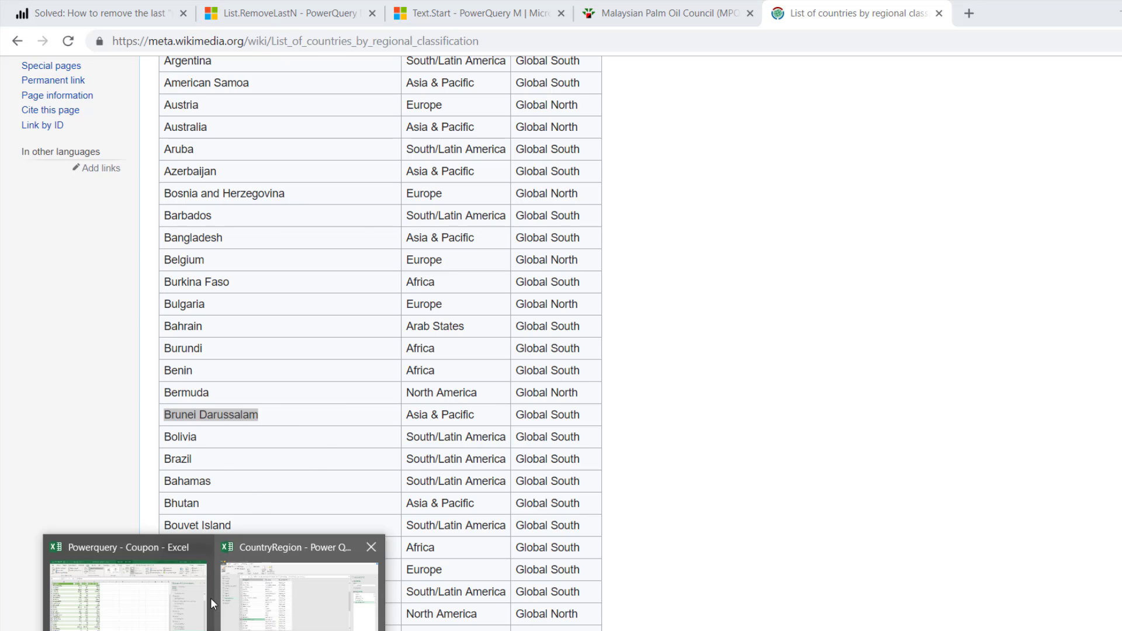
Step: Return to PalmOilMT in the Power Query Editor and add an else-if rule on COUNTRY to the existing conditional column
{"action": "left_click", "coordinate": [245, 595]}
{"action": "left_click", "coordinate": [104, 316]}
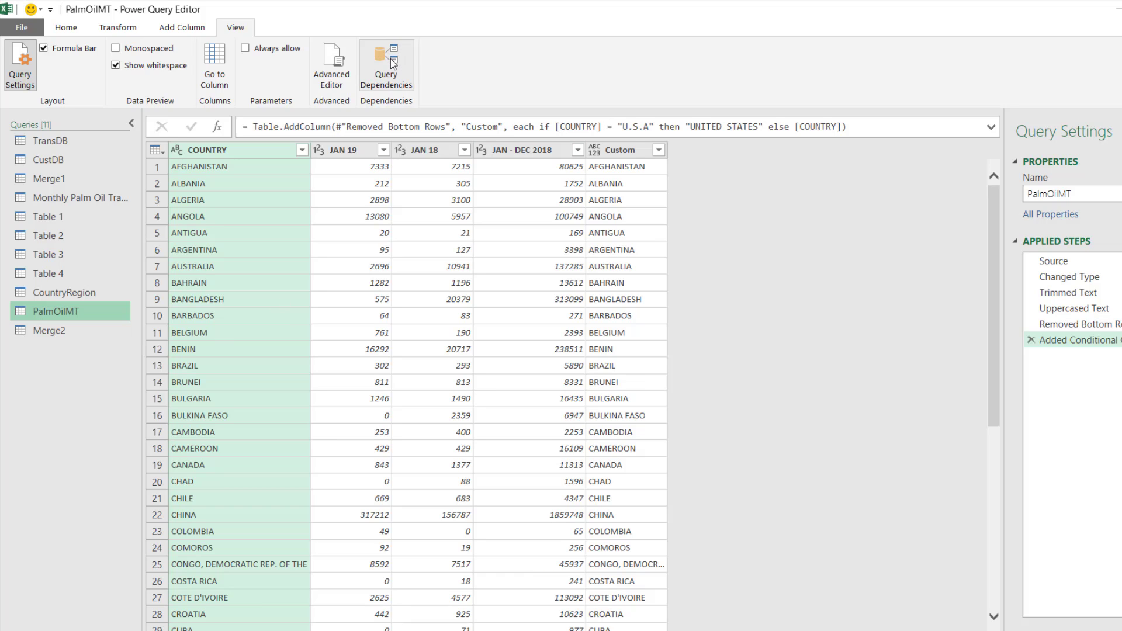
{"action": "left_click", "coordinate": [179, 31]}
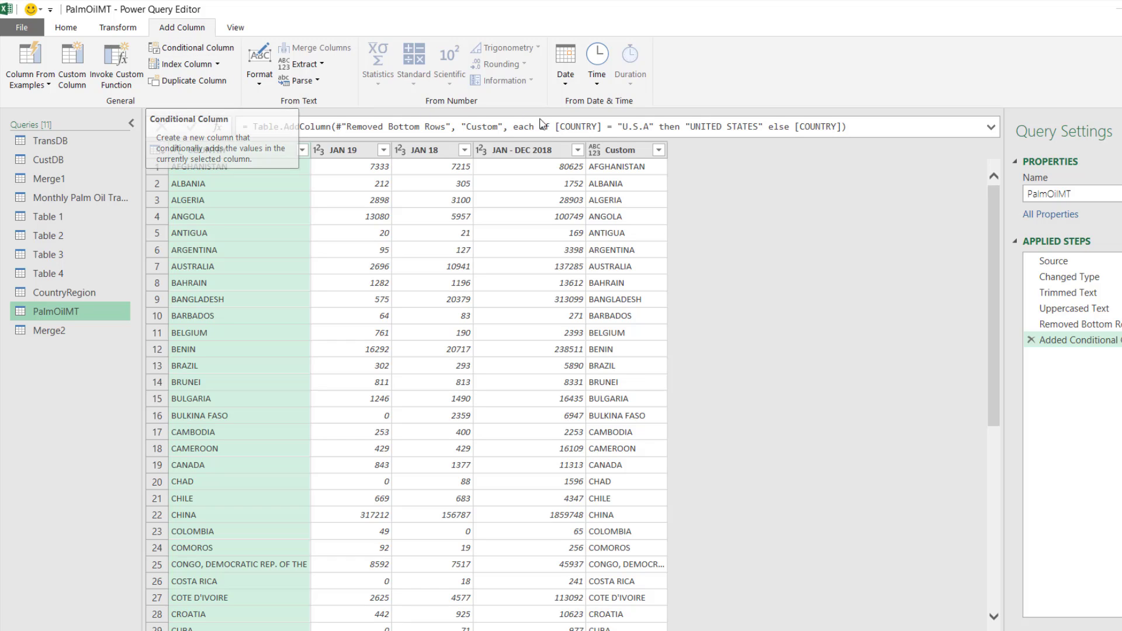
{"action": "left_click", "coordinate": [1068, 342]}
{"action": "double_click", "coordinate": [1064, 345]}
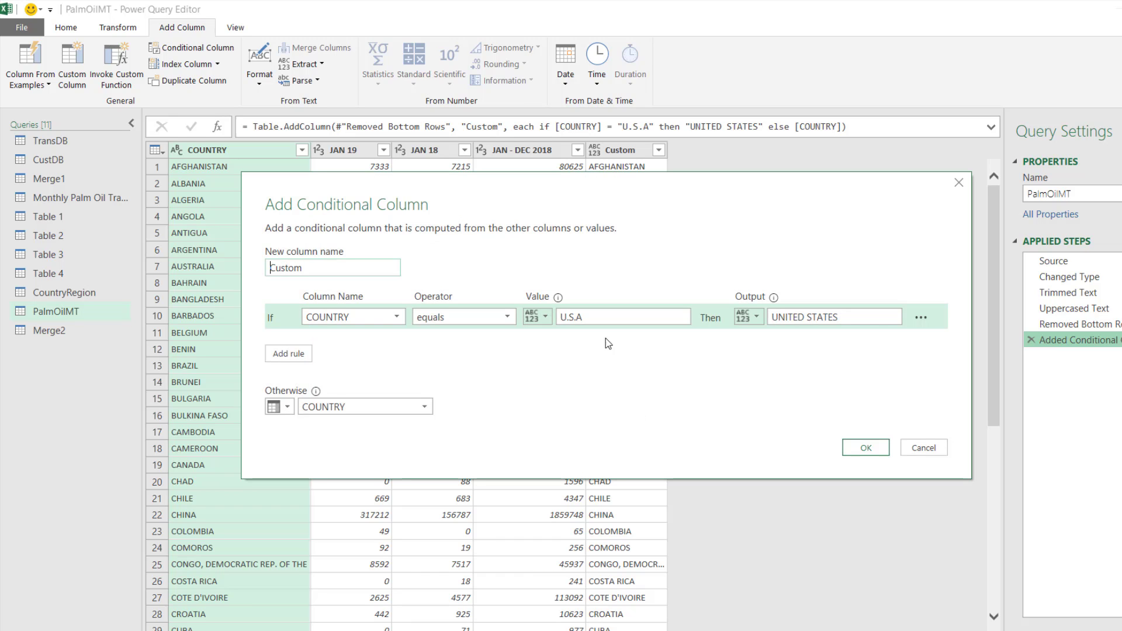
{"action": "left_click", "coordinate": [282, 354]}
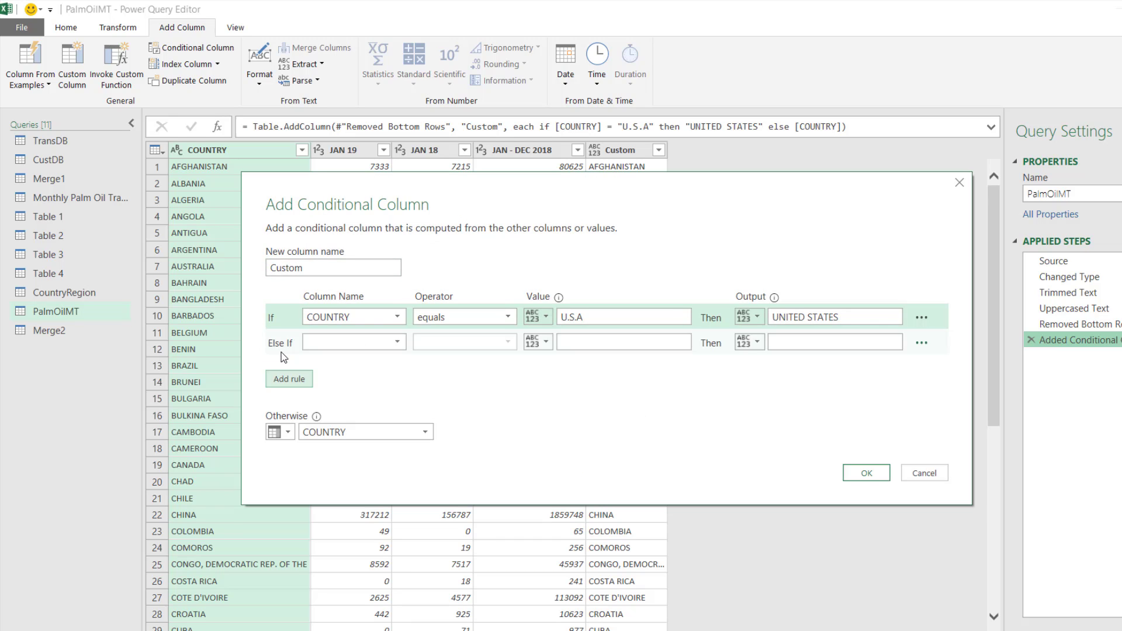
{"action": "left_click", "coordinate": [329, 342]}
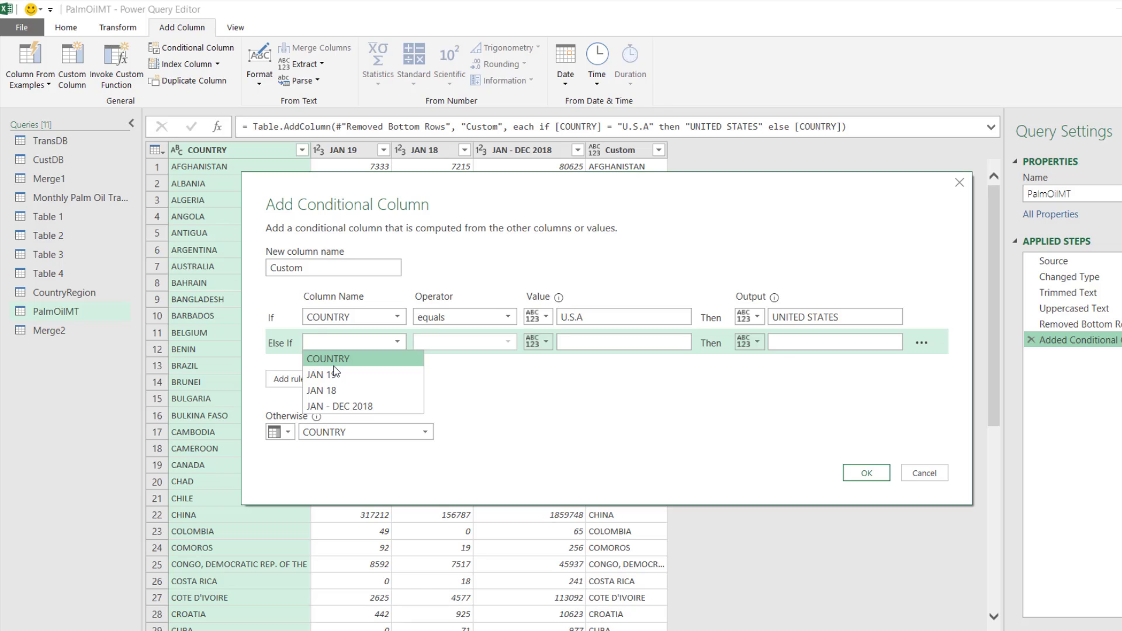
{"action": "left_click", "coordinate": [328, 358]}
Step: Set the else-if rule's comparison value to BRUNEI, keeping the text Brunei Darussalam on the clipboard
{"action": "left_click", "coordinate": [591, 343]}
{"action": "type", "text": "Brunei Darussalam"}
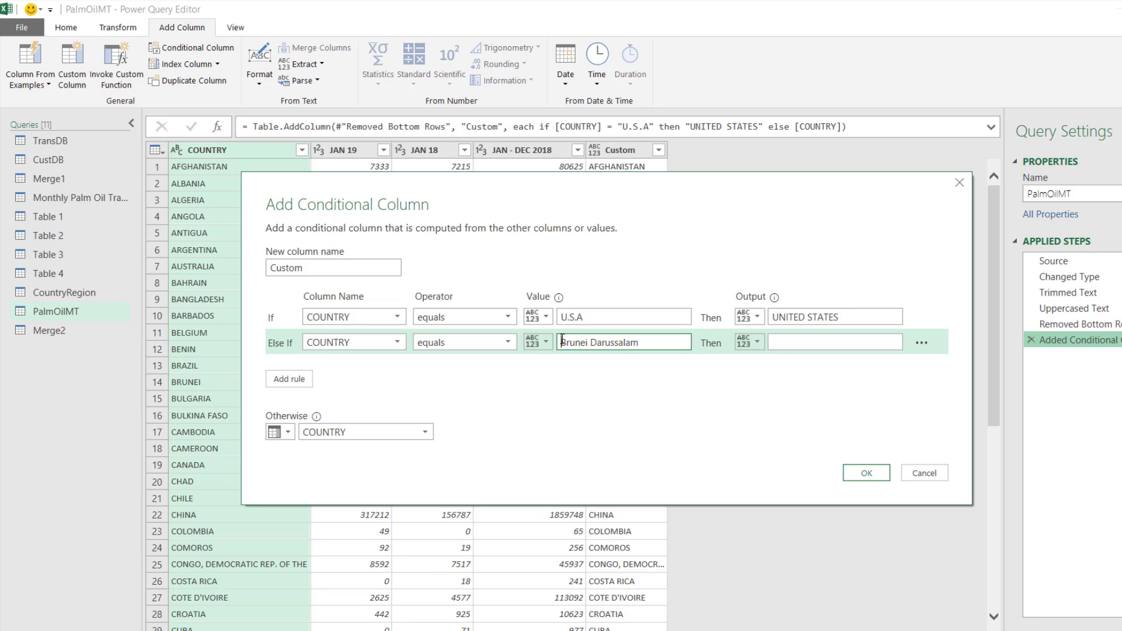
{"action": "left_click_drag", "start_coordinate": [646, 344], "coordinate": [551, 345]}
{"action": "key", "text": "ctrl+c"}
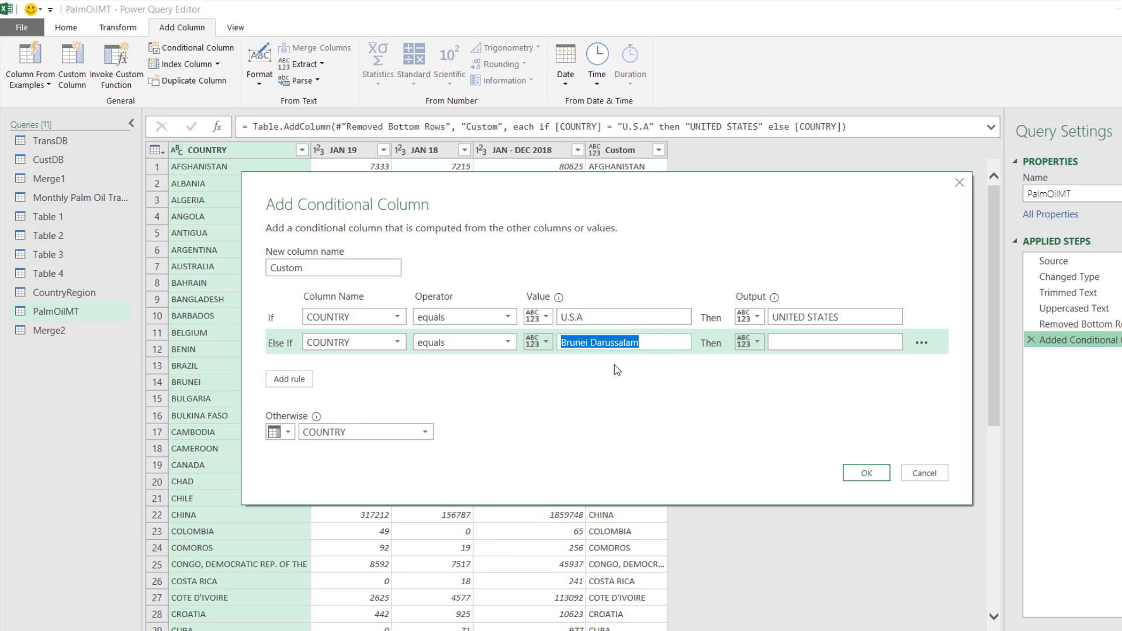
{"action": "type", "text": "BR"}
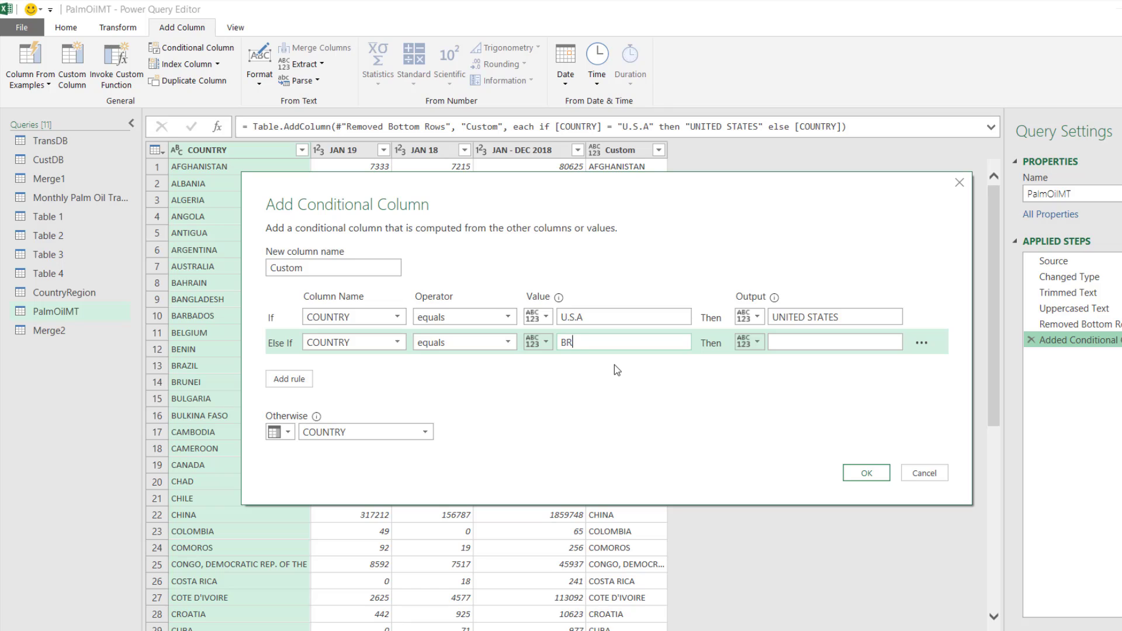
{"action": "type", "text": "UNEI"}
{"action": "key", "text": "Tab"}
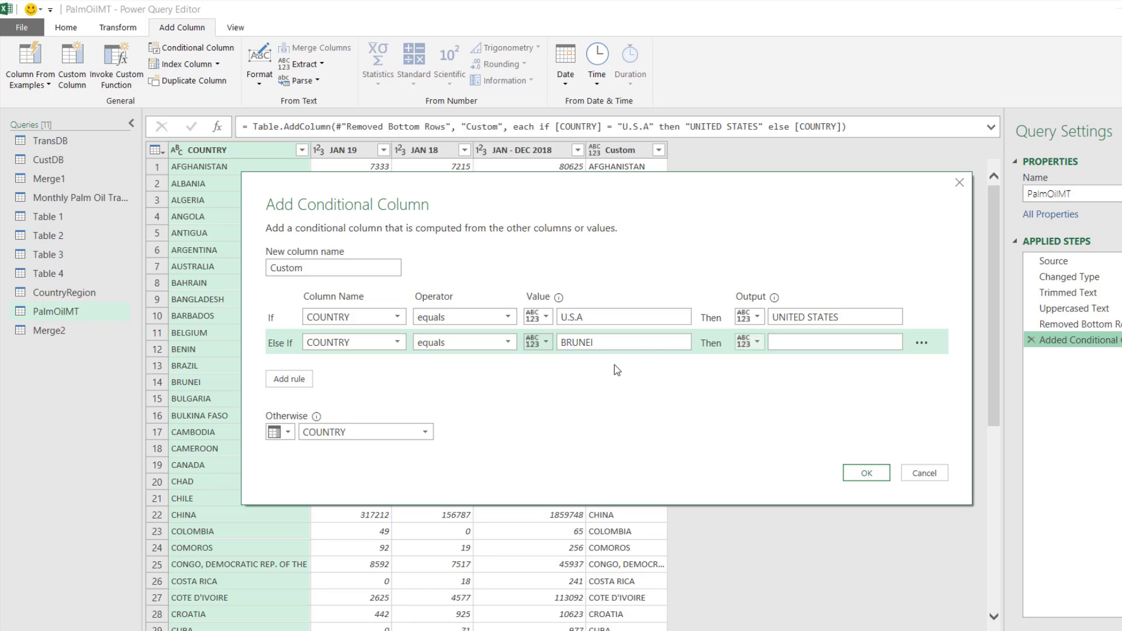
Step: Set the BRUNEI rule's output to BRUNEI DARUSSALAM in capitals and apply the conditional column
{"action": "left_click", "coordinate": [847, 342]}
{"action": "key", "text": "ctrl+v"}
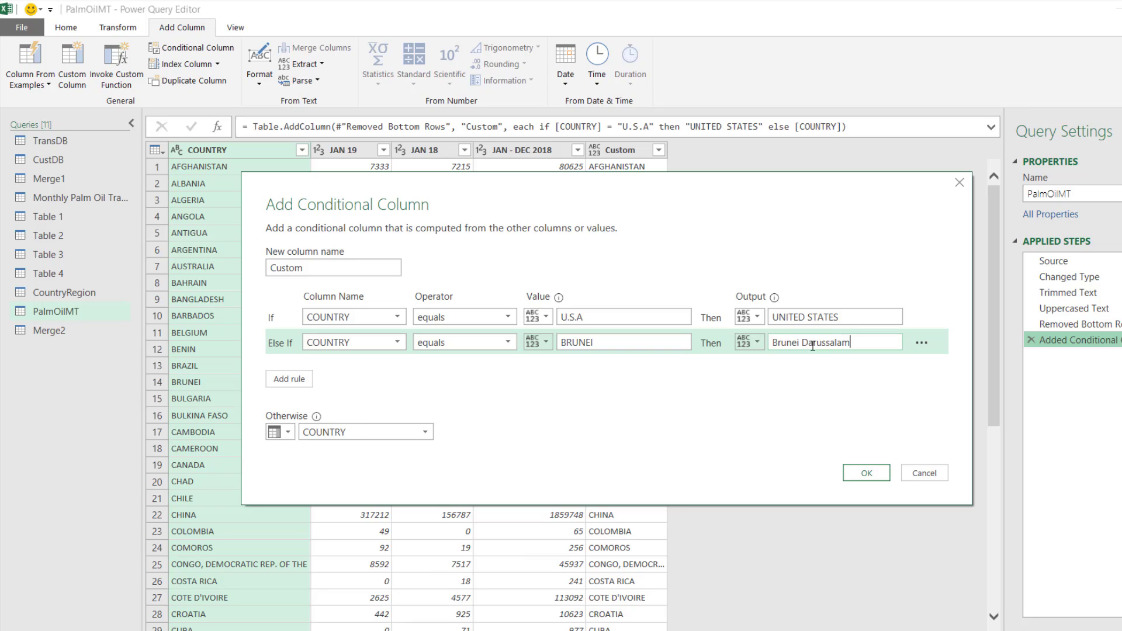
{"action": "left_click_drag", "start_coordinate": [800, 341], "coordinate": [753, 340]}
{"action": "type", "text": "BRUNEI"}
{"action": "double_click", "coordinate": [879, 344]}
{"action": "type", "text": "DARUSSALAM"}
{"action": "left_click", "coordinate": [866, 472]}
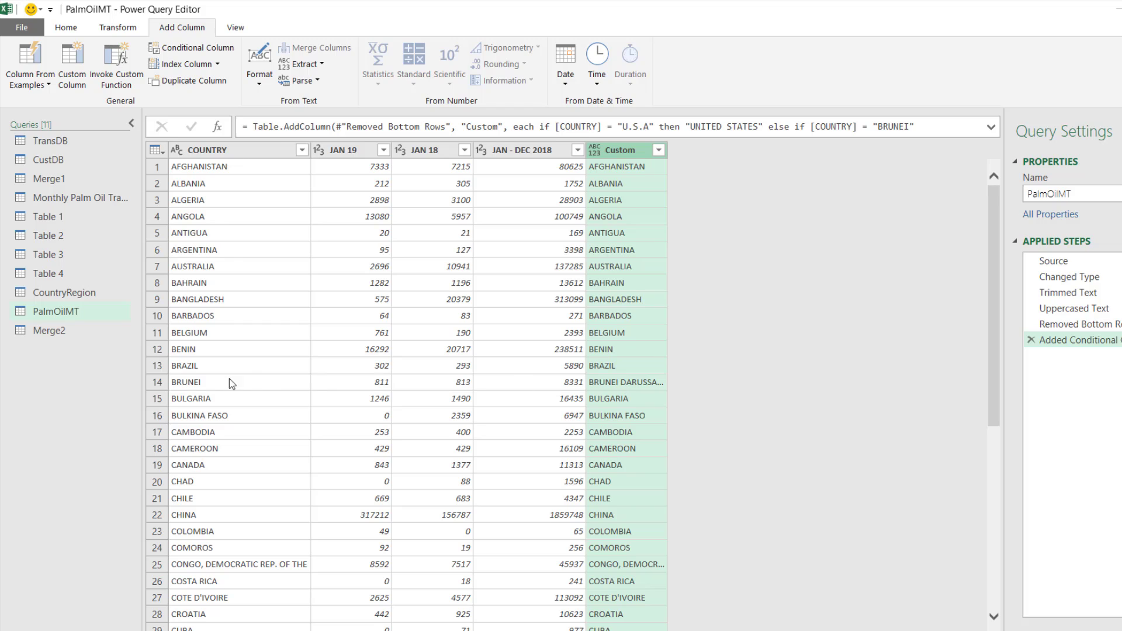
Step: Remove the original COUNTRY column from PalmOilMT and rename the Custom column as COUNTRY
{"action": "right_click", "coordinate": [239, 153]}
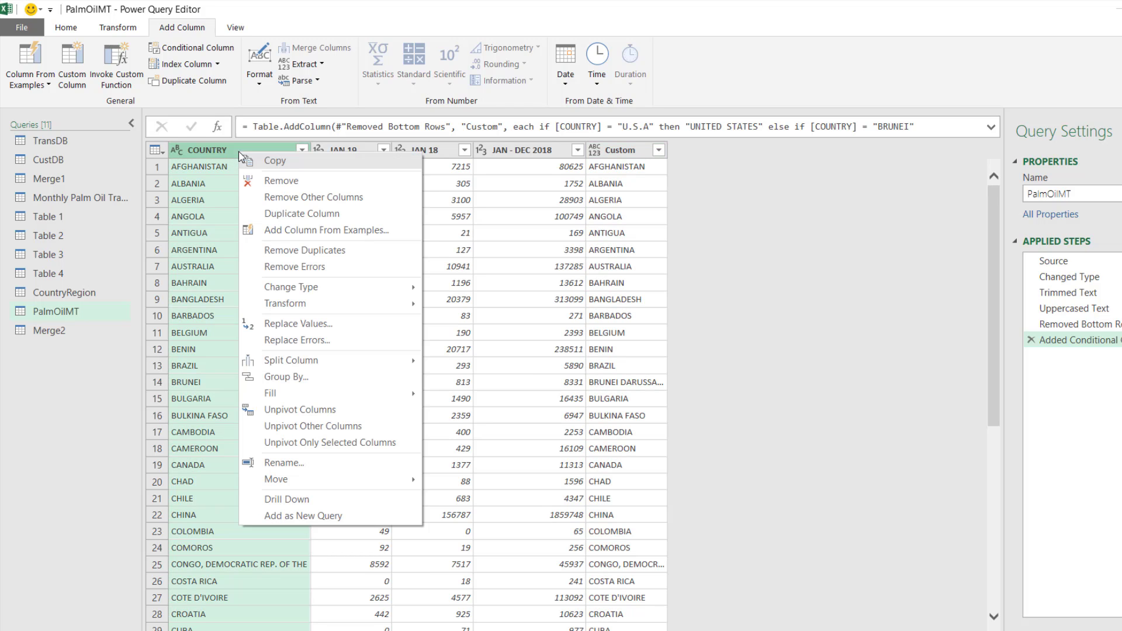
{"action": "left_click", "coordinate": [270, 184]}
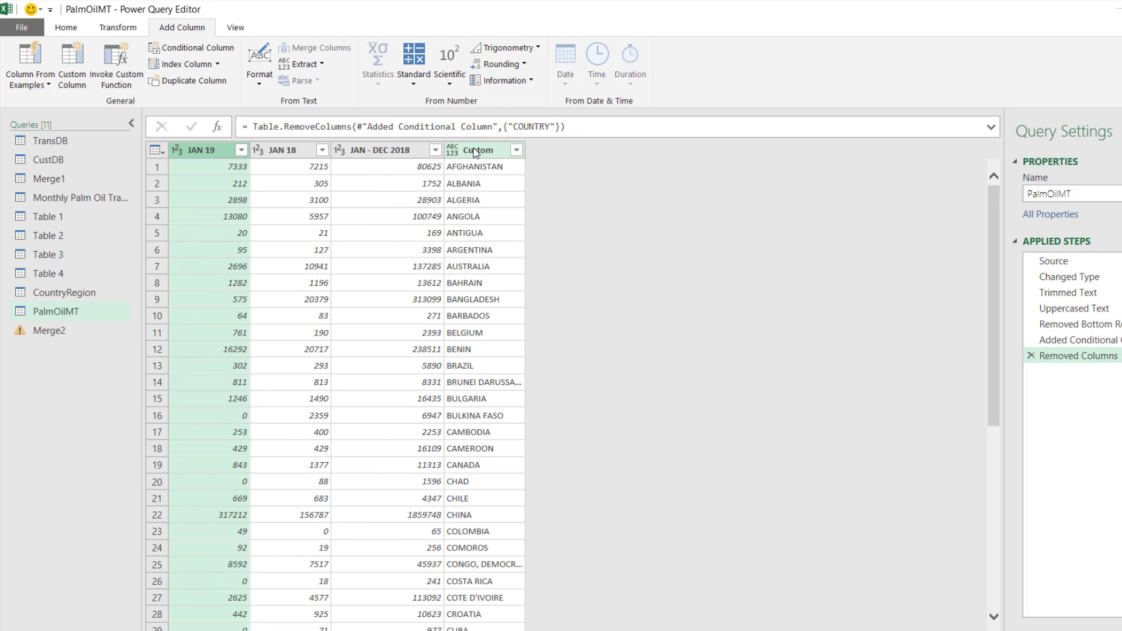
{"action": "double_click", "coordinate": [476, 150]}
{"action": "type", "text": "COU"}
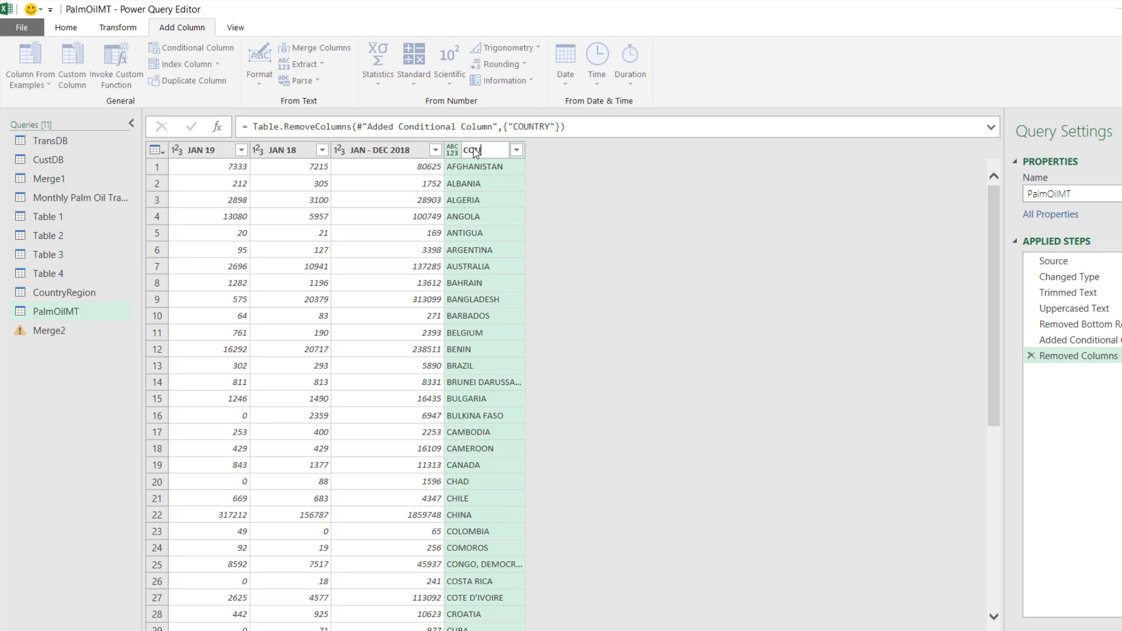
{"action": "type", "text": "TN"}
{"action": "type", "text": "NTRY"}
{"action": "key", "text": "Return"}
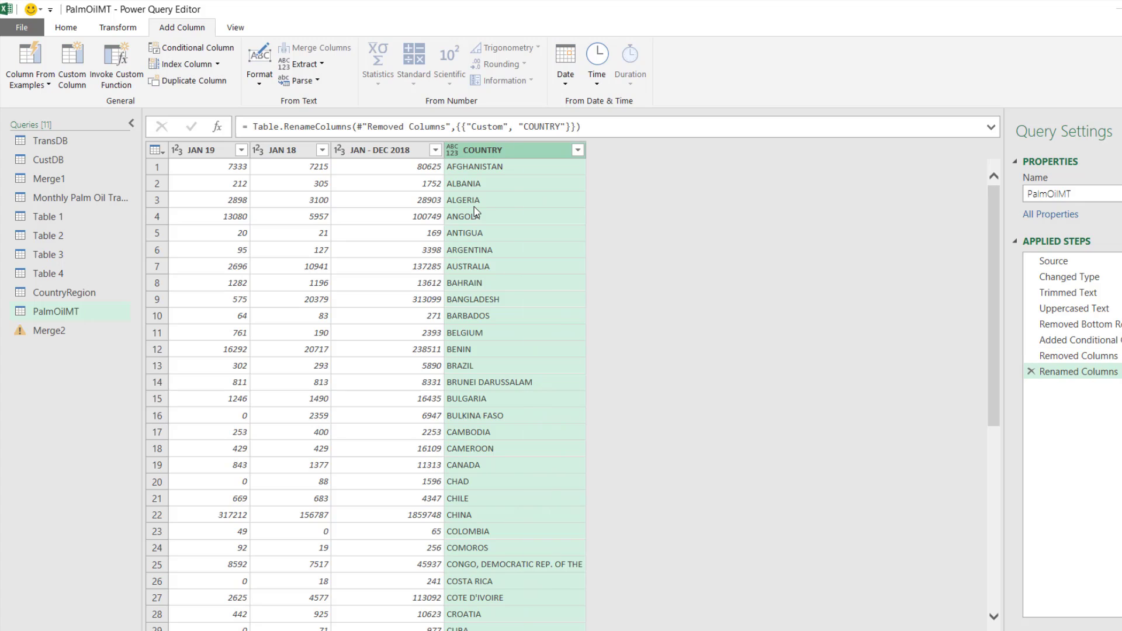
Step: Move the new COUNTRY column in front of JAN 19 as the first column of PalmOilMT
{"action": "left_click", "coordinate": [62, 311]}
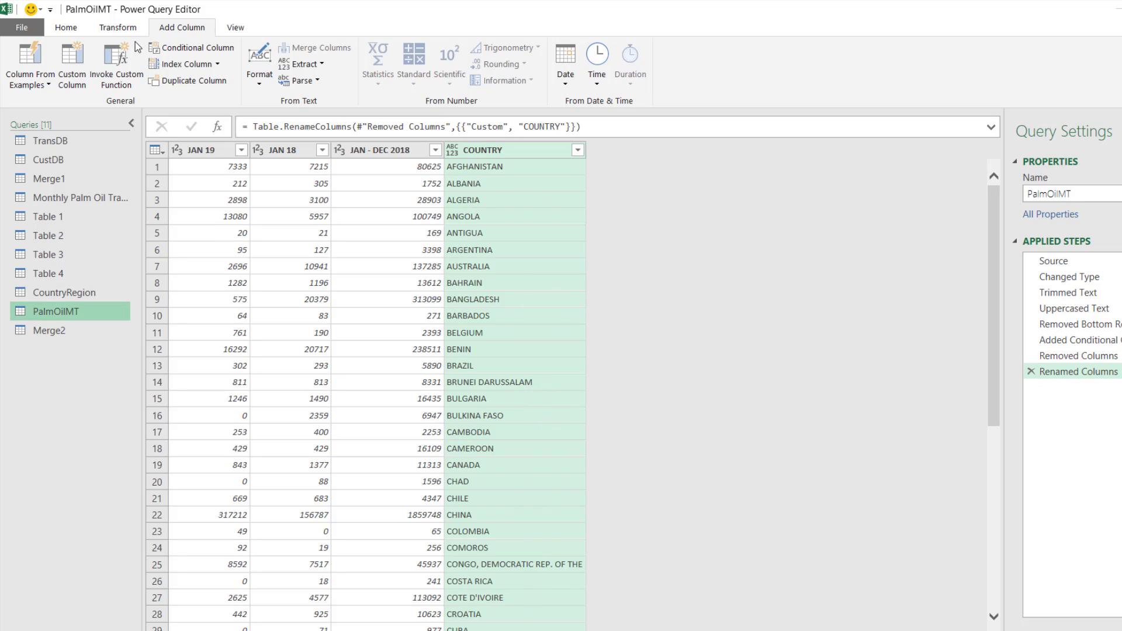
{"action": "left_click", "coordinate": [116, 30]}
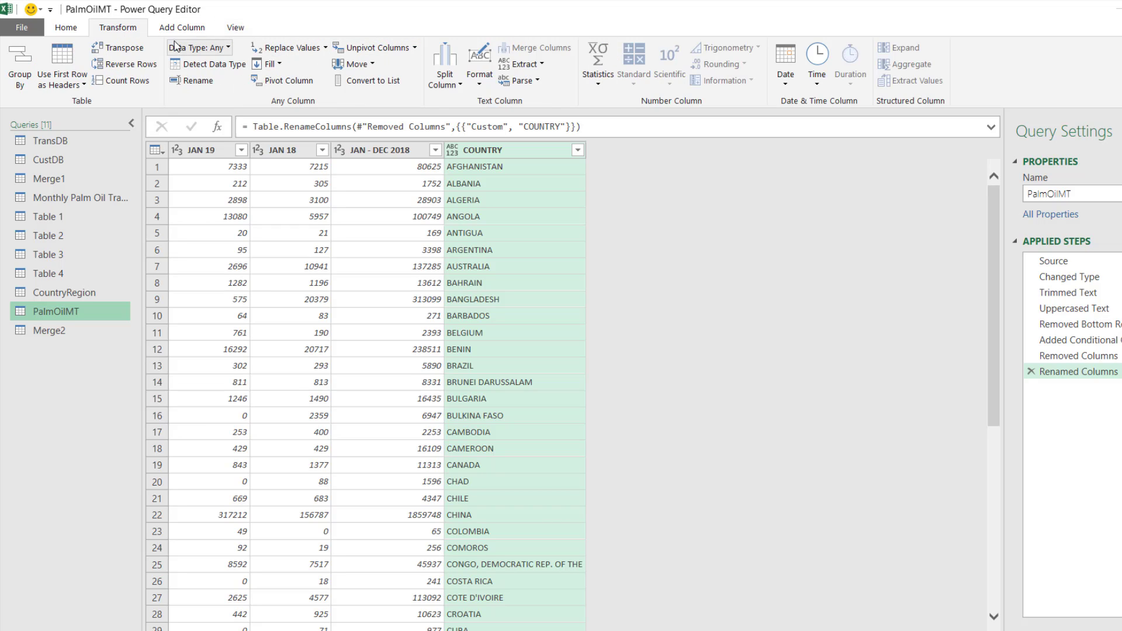
{"action": "left_click", "coordinate": [71, 28]}
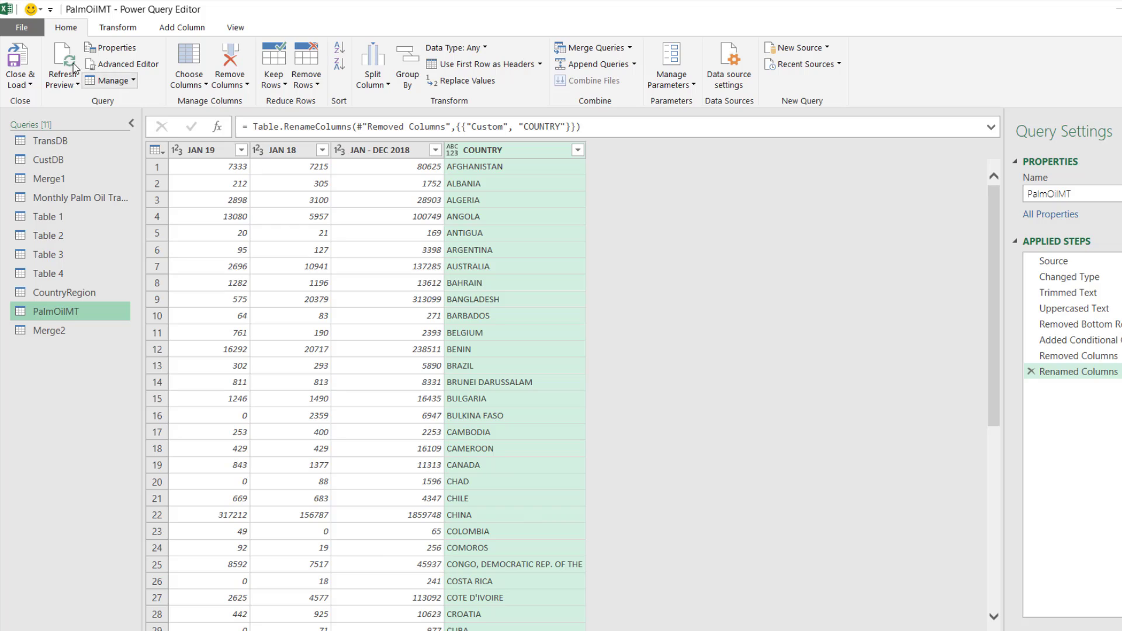
{"action": "left_click_drag", "start_coordinate": [503, 150], "coordinate": [207, 143]}
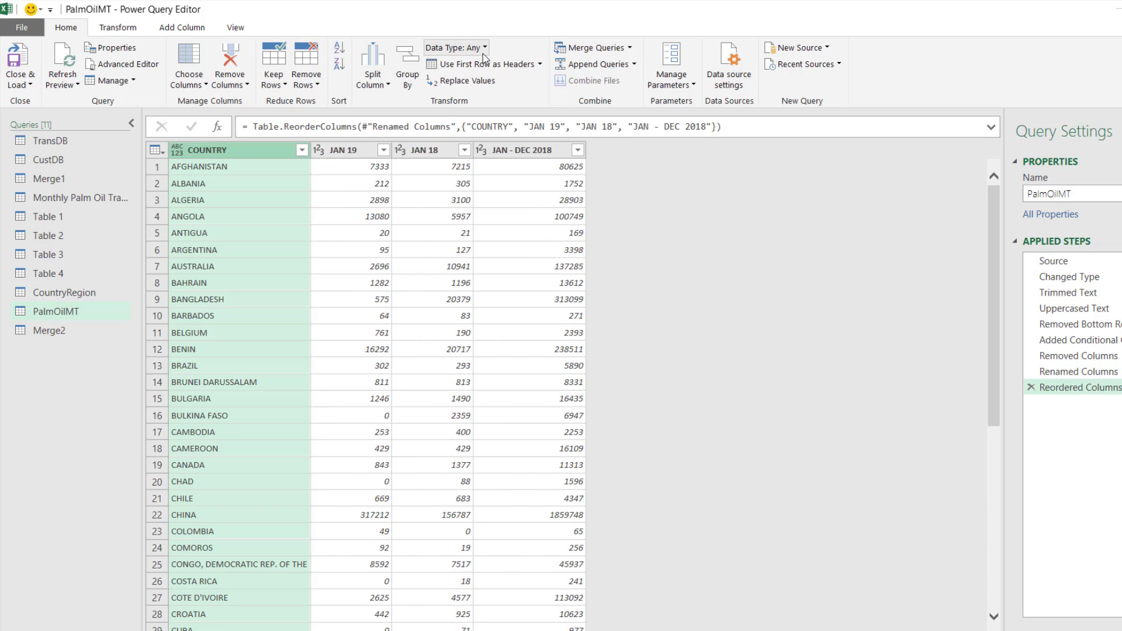
Step: Merge PalmOilMT with CountryRegion as a new query, matching their country columns with a Left Outer join
{"action": "left_click", "coordinate": [629, 48]}
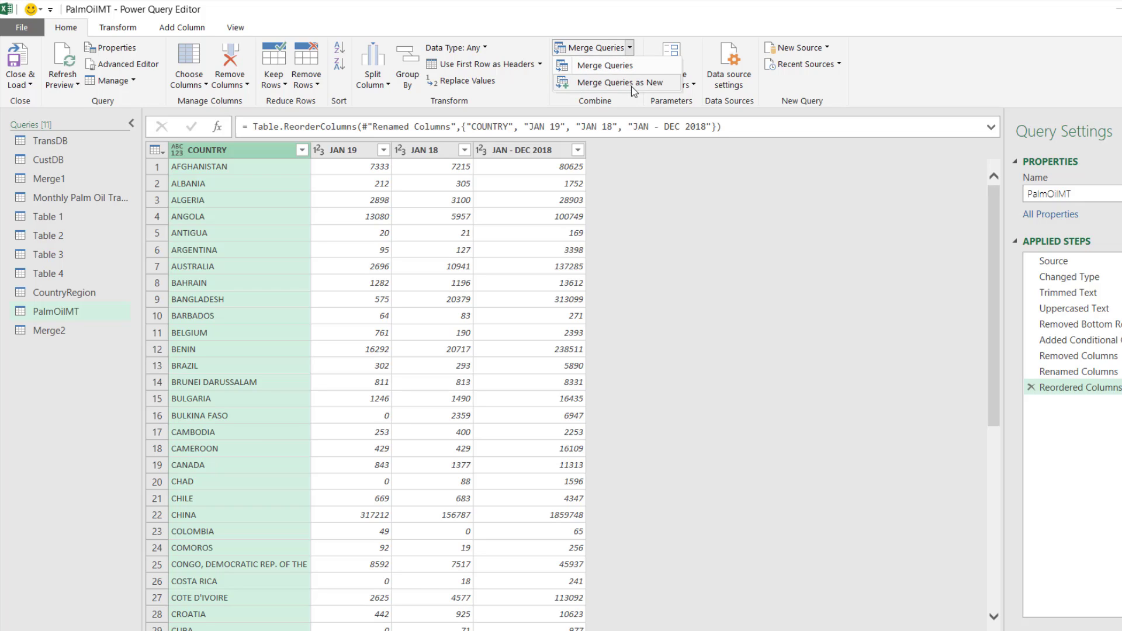
{"action": "left_click", "coordinate": [632, 87]}
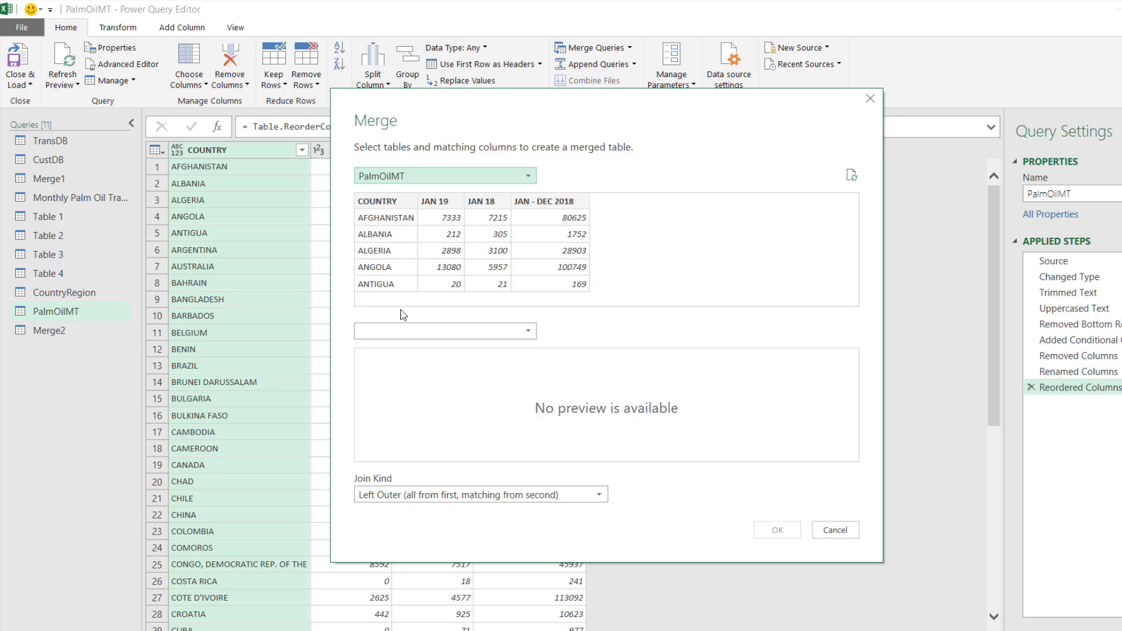
{"action": "left_click", "coordinate": [406, 330]}
{"action": "left_click", "coordinate": [405, 351]}
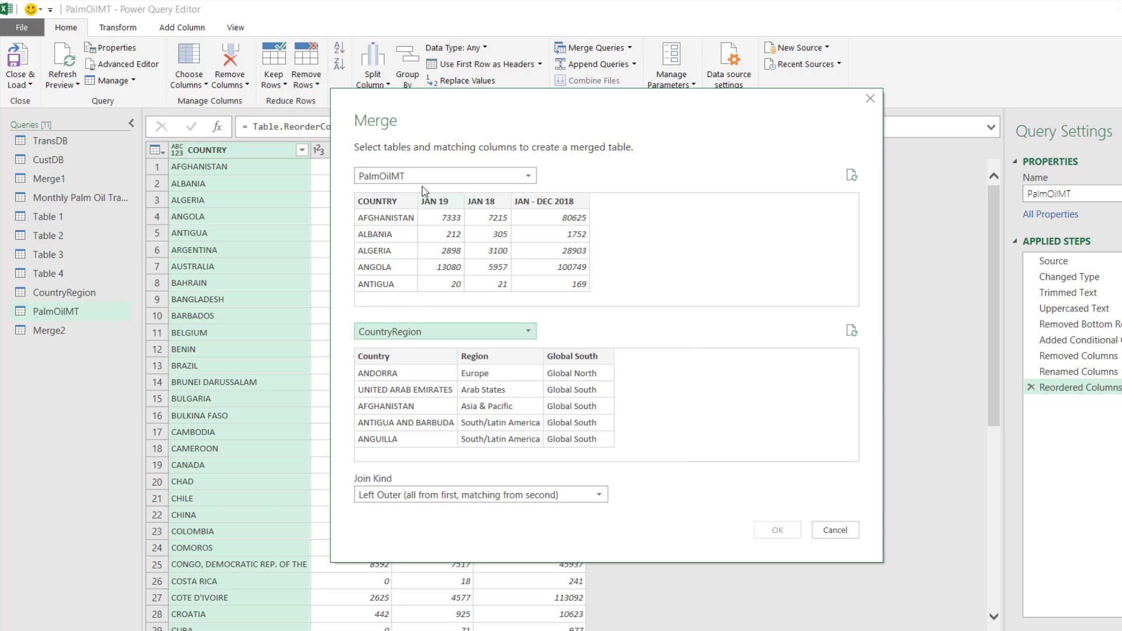
{"action": "left_click", "coordinate": [385, 204]}
{"action": "left_click", "coordinate": [410, 357]}
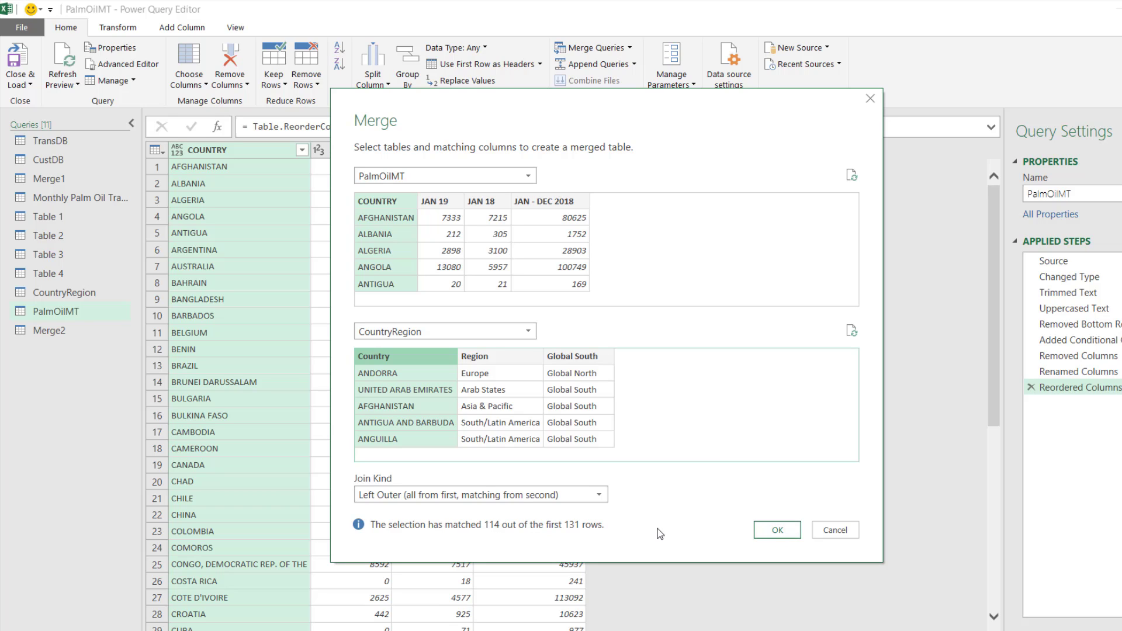
{"action": "left_click", "coordinate": [777, 530]}
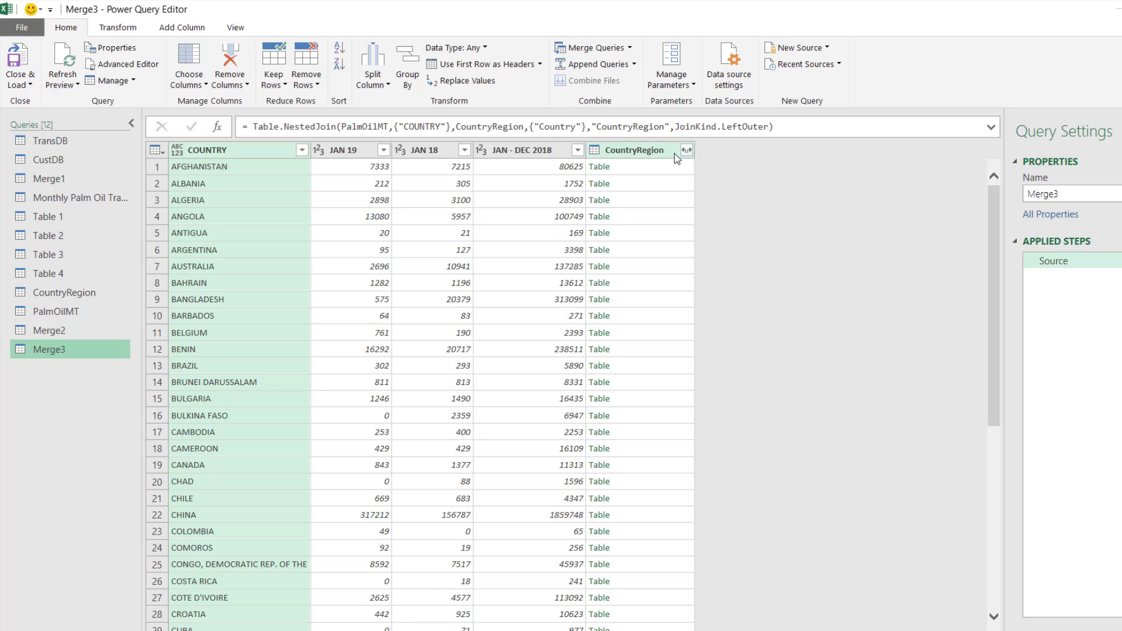
Step: Preview Afghanistan's nested table, and expand only Region from the CountryRegion column without the original column name as prefix
{"action": "left_click", "coordinate": [664, 171]}
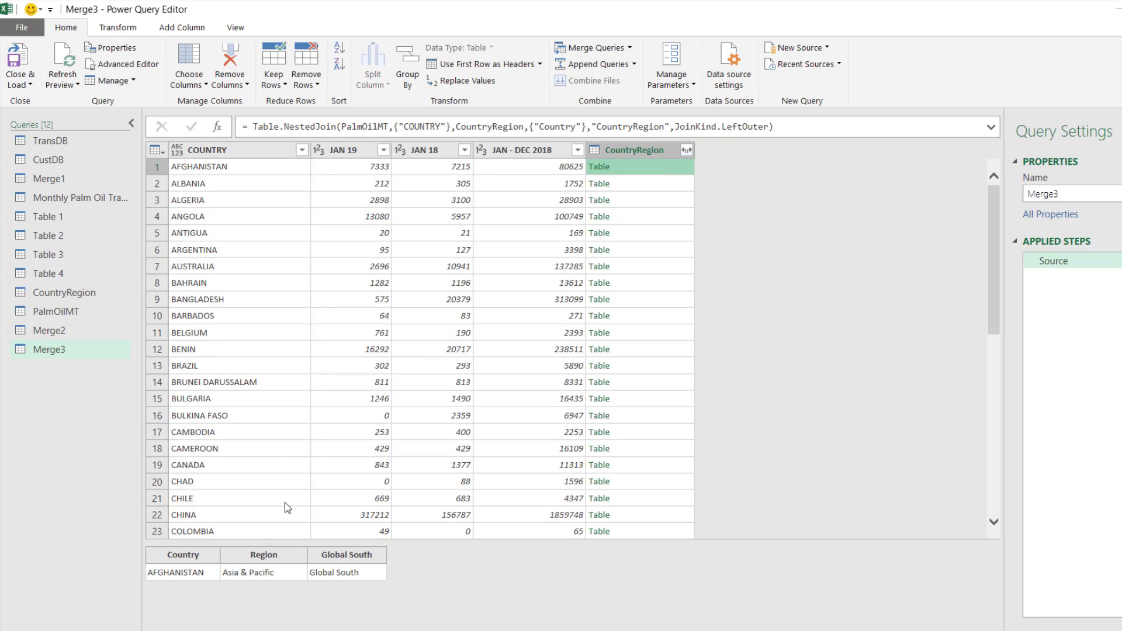
{"action": "left_click", "coordinate": [687, 149]}
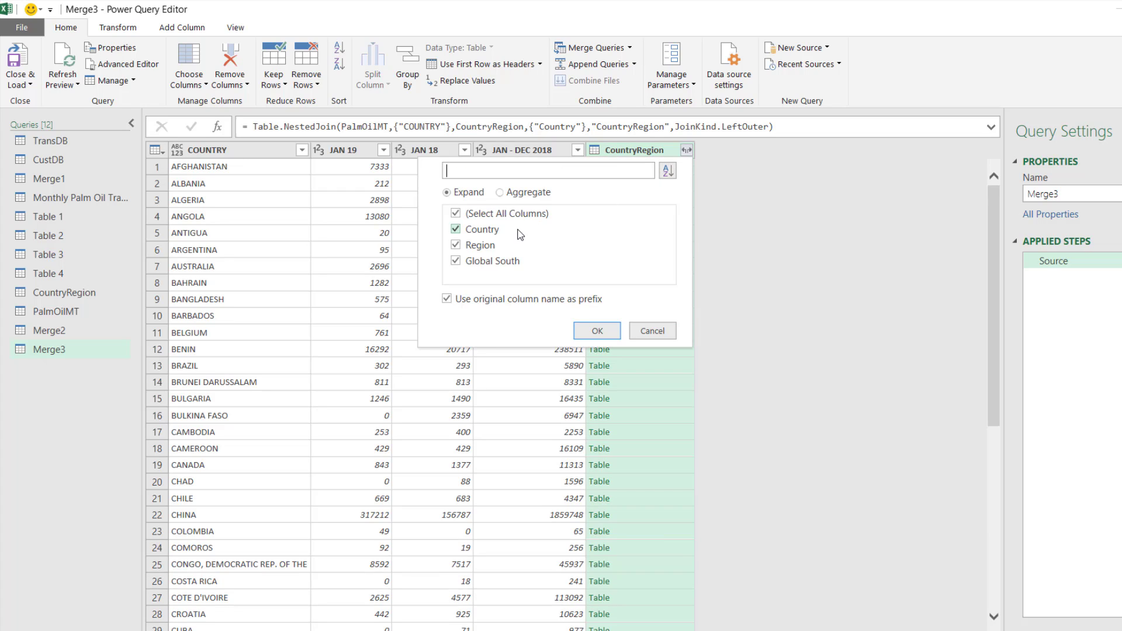
{"action": "left_click", "coordinate": [456, 213]}
{"action": "left_click", "coordinate": [455, 245]}
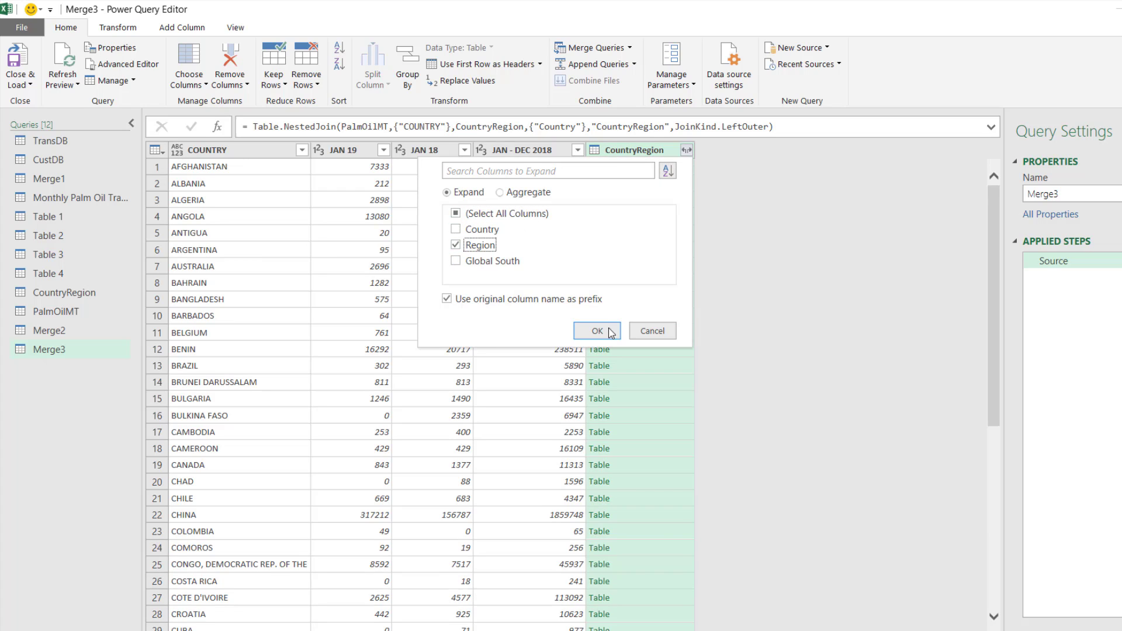
{"action": "left_click", "coordinate": [457, 301]}
{"action": "left_click", "coordinate": [597, 331]}
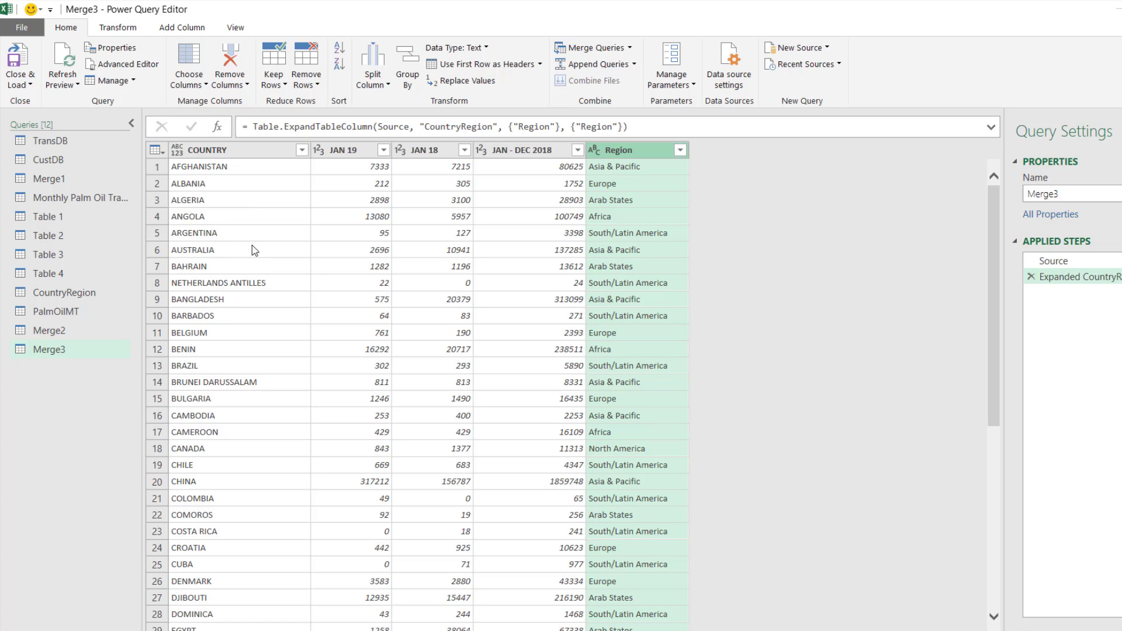
Step: Start an advanced grouping by Region with a row-count column named Countries Count
{"action": "left_click", "coordinate": [115, 29]}
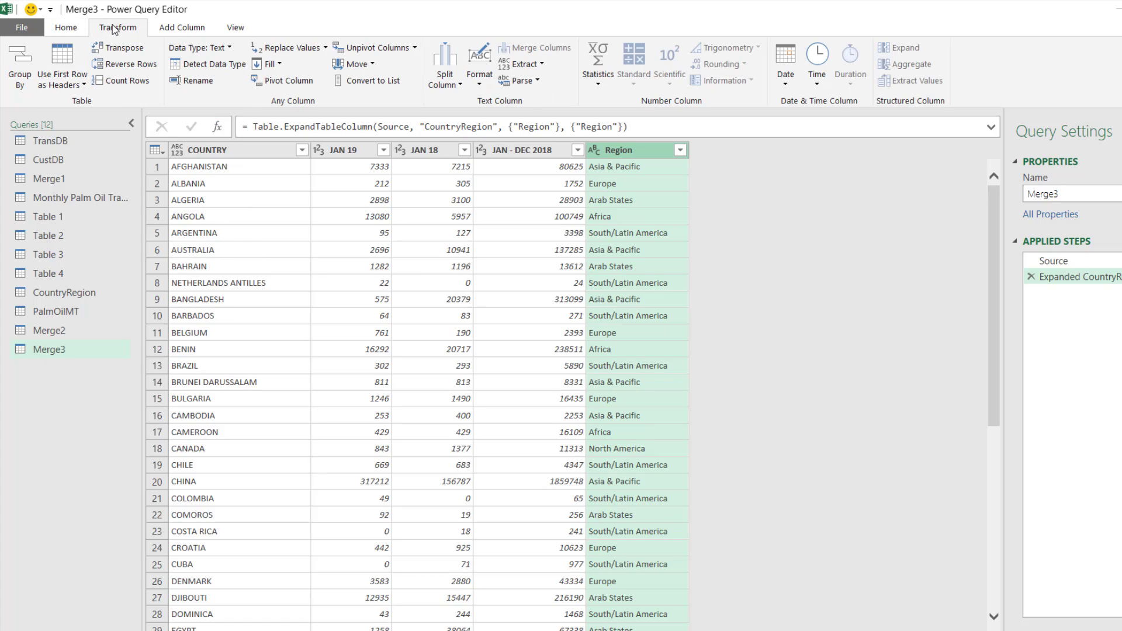
{"action": "left_click", "coordinate": [66, 27]}
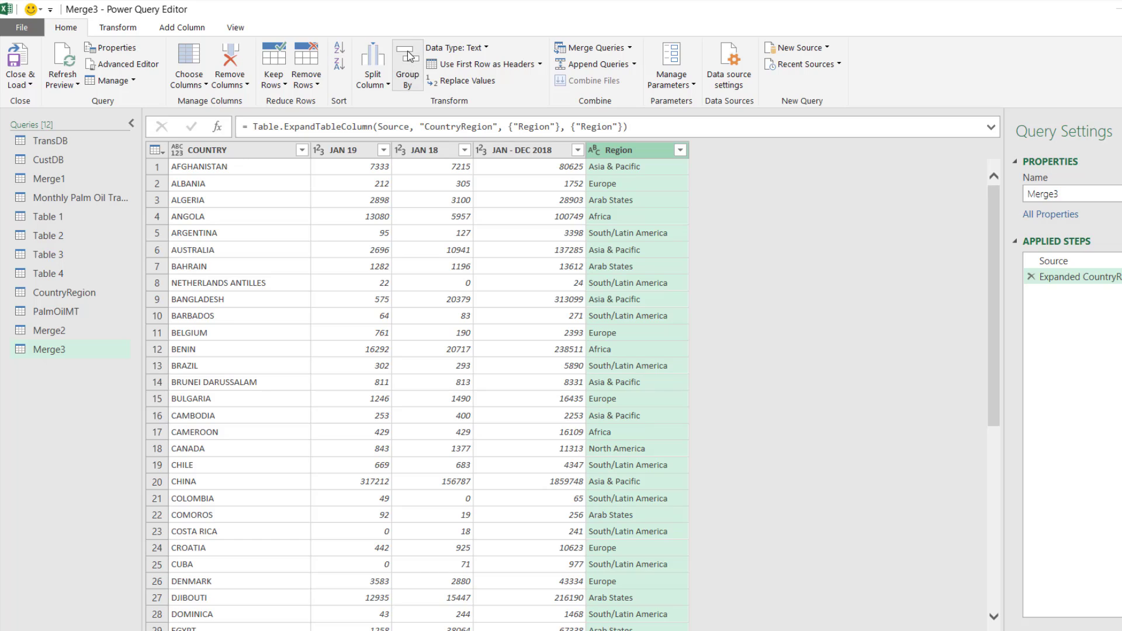
{"action": "left_click", "coordinate": [408, 64]}
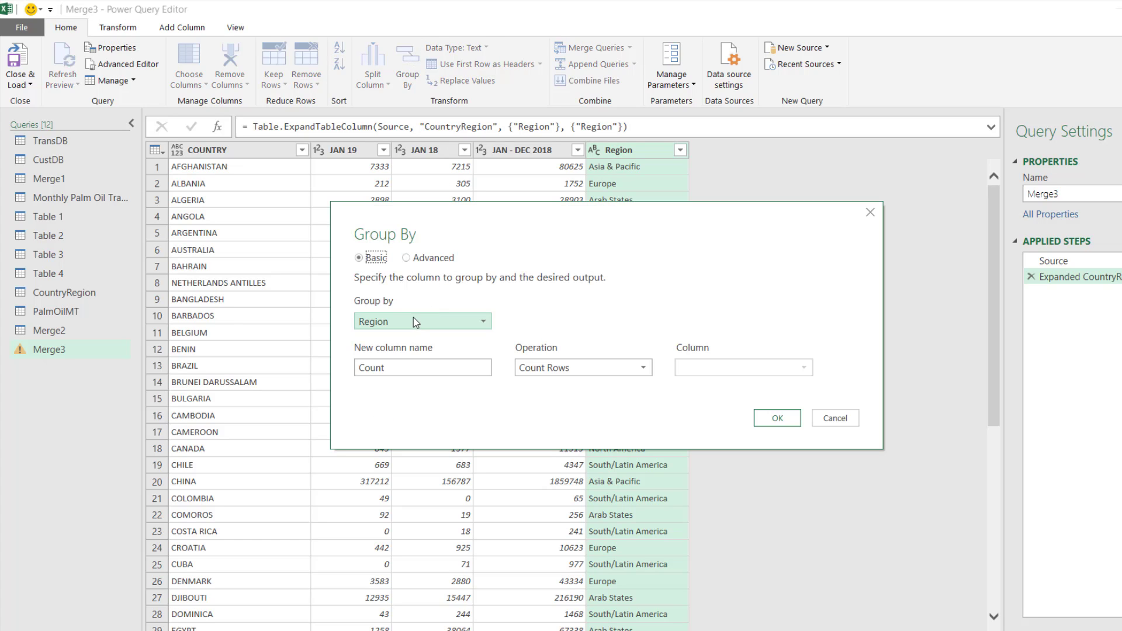
{"action": "left_click", "coordinate": [407, 257]}
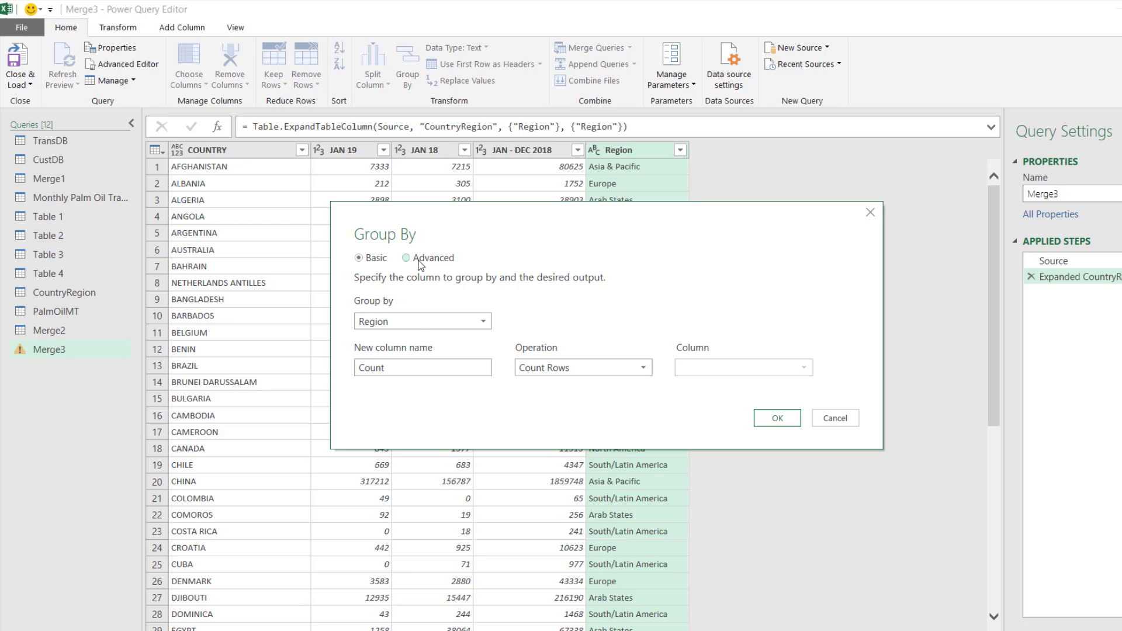
{"action": "left_click", "coordinate": [404, 319]}
{"action": "left_click", "coordinate": [404, 319]}
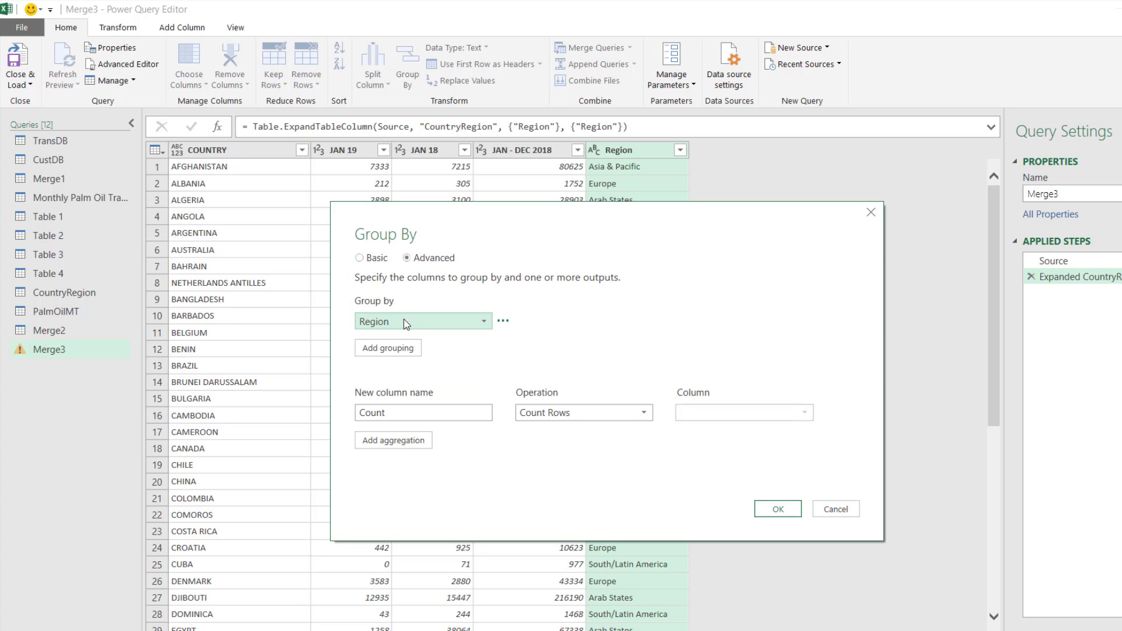
{"action": "left_click", "coordinate": [403, 416]}
{"action": "left_click", "coordinate": [359, 413]}
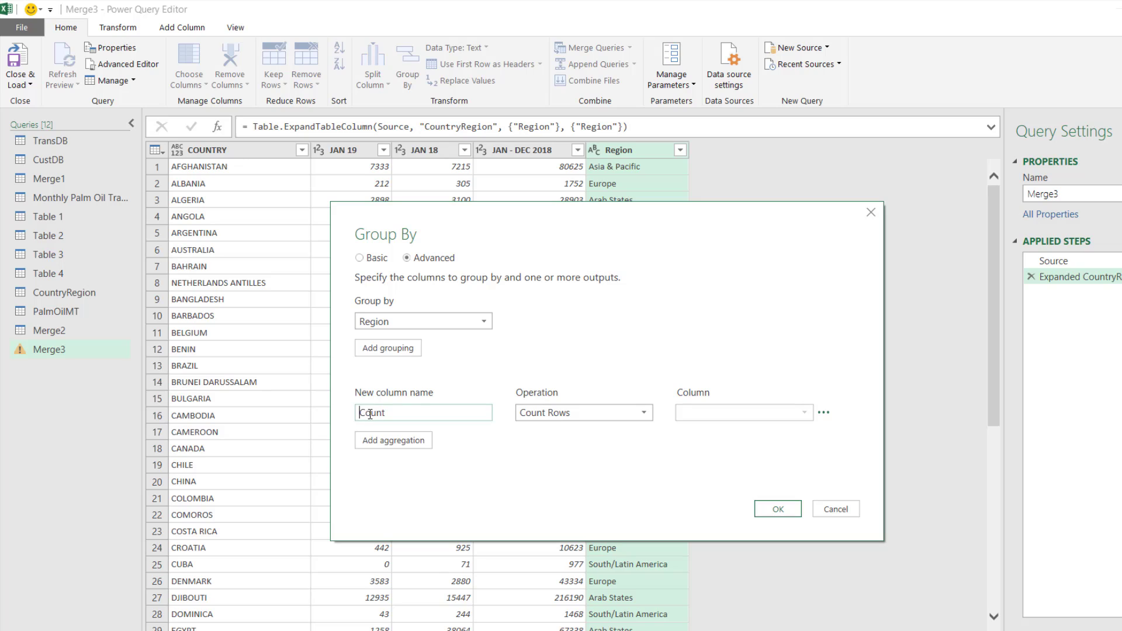
{"action": "type", "text": "Countries Count"}
Step: Add an aggregation named Total Ton 19 that sums JAN 19, plus a blank third aggregation
{"action": "left_click", "coordinate": [386, 441]}
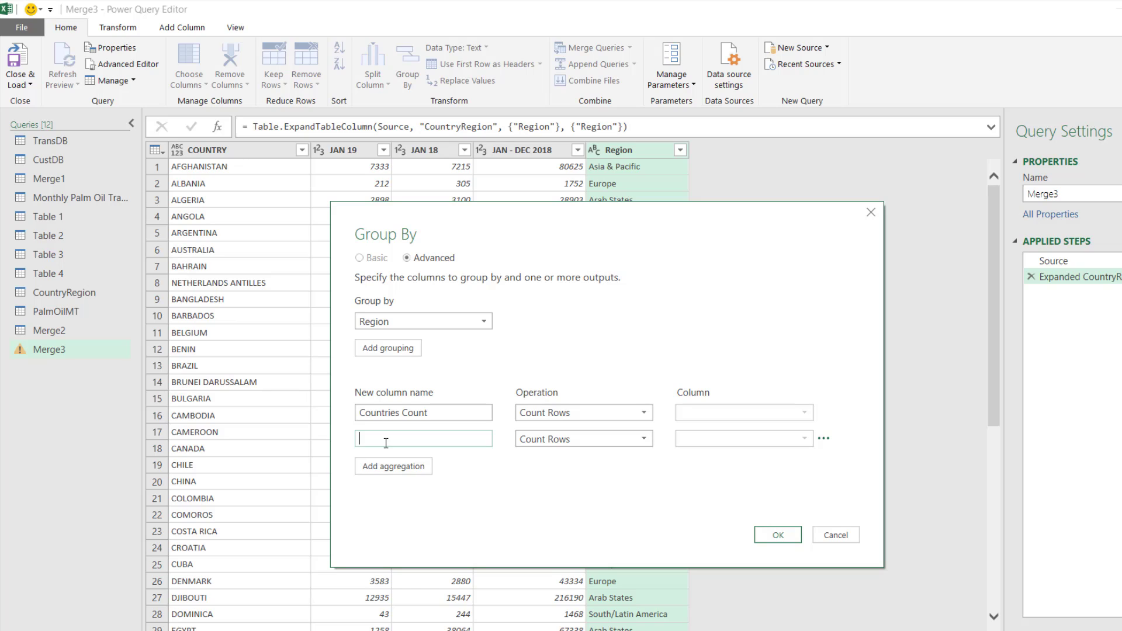
{"action": "key", "text": "BackSpace"}
{"action": "type", "text": "Total Ton"}
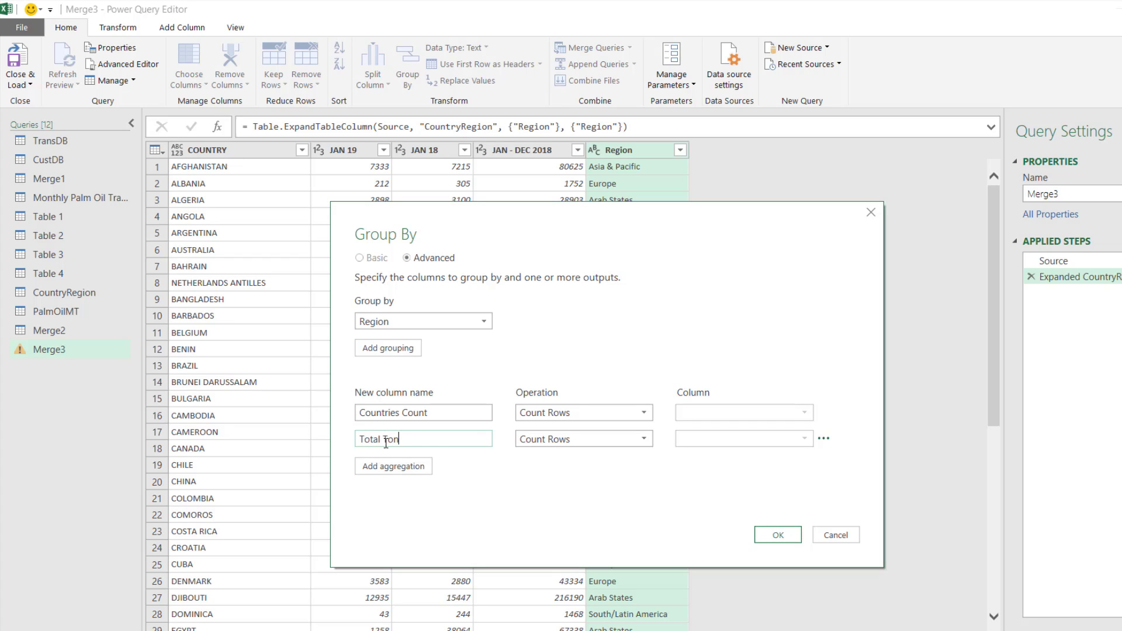
{"action": "left_click", "coordinate": [521, 444]}
{"action": "left_click", "coordinate": [530, 461]}
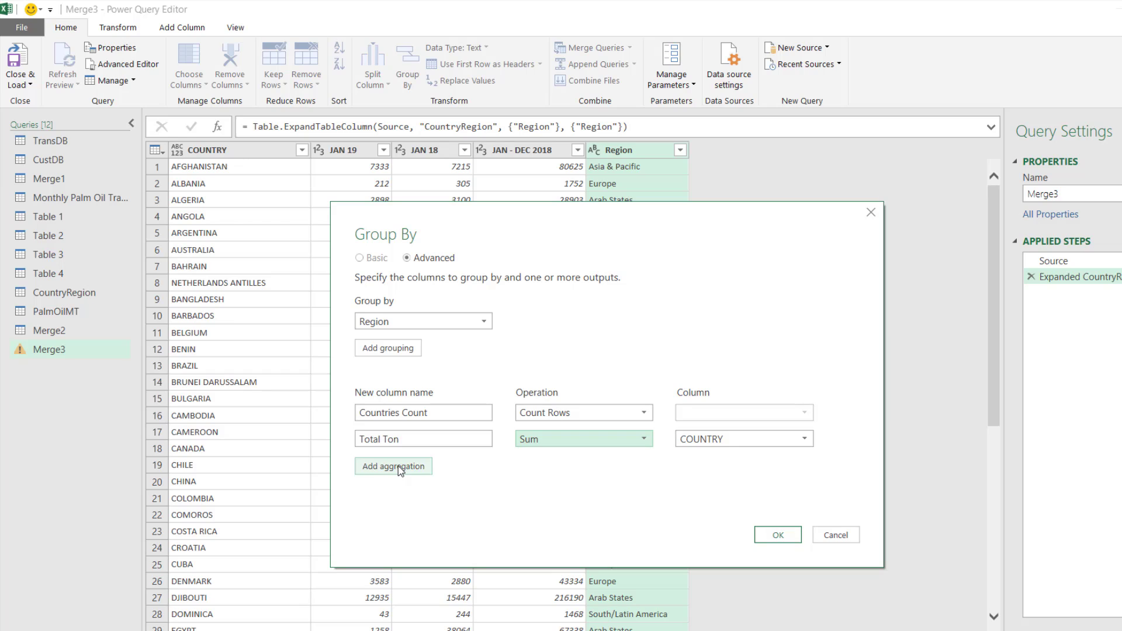
{"action": "left_click", "coordinate": [398, 465]}
{"action": "left_click", "coordinate": [742, 439]}
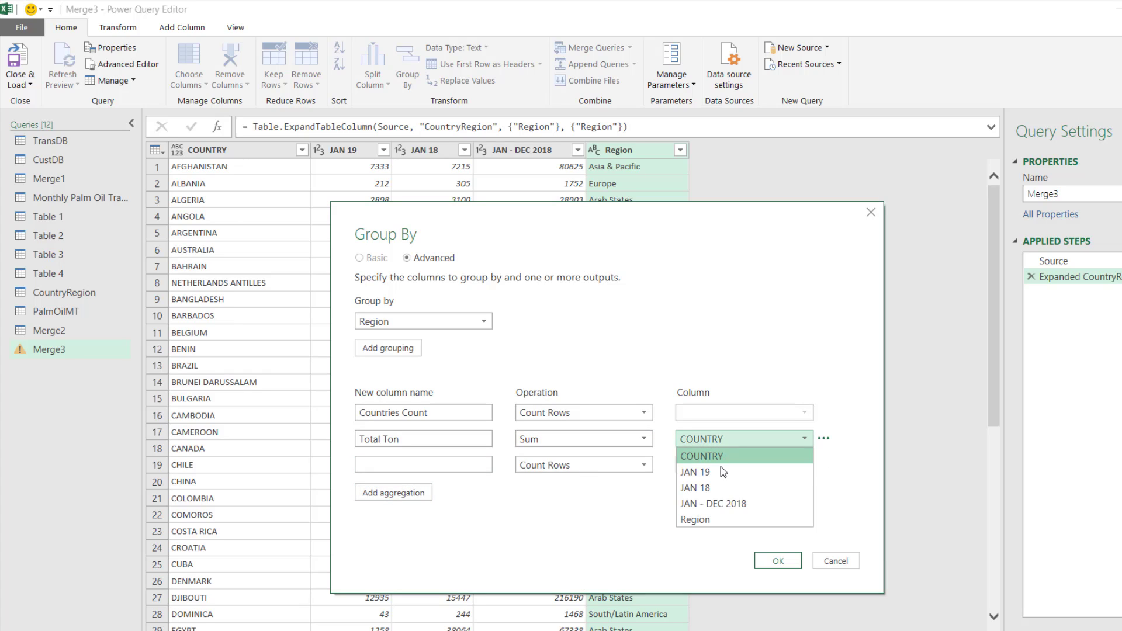
{"action": "left_click", "coordinate": [700, 466]}
{"action": "left_click", "coordinate": [432, 441]}
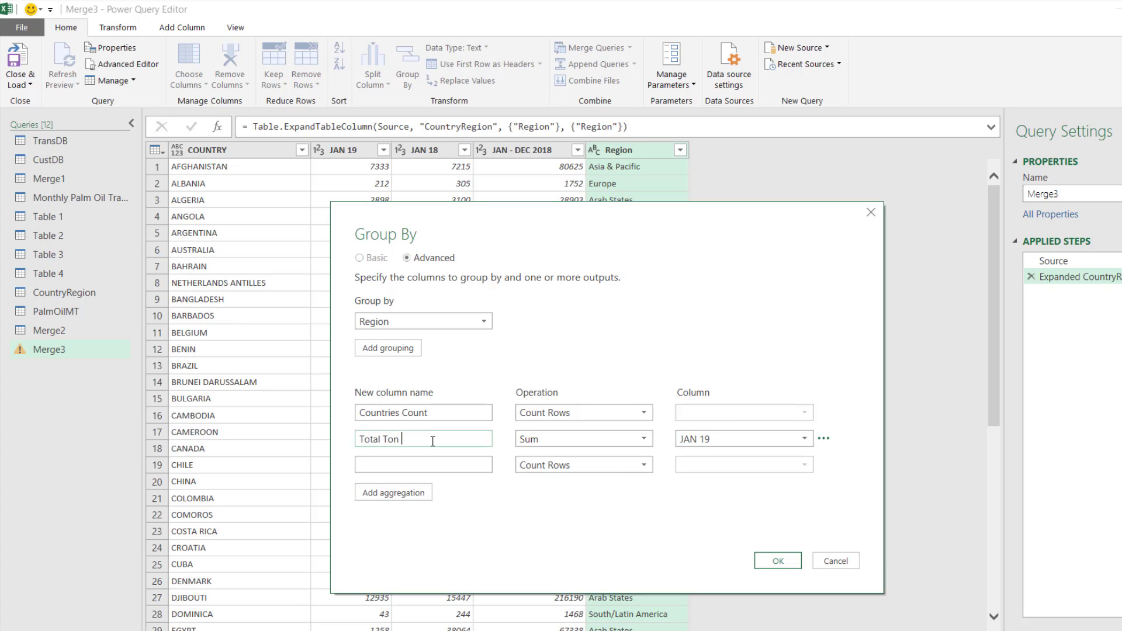
{"action": "type", "text": "19"}
Step: Name the third aggregation Total MT 18 and make it sum the JAN 18 column
{"action": "left_click", "coordinate": [459, 462]}
{"action": "type", "text": "Total MT"}
{"action": "key", "text": "BackSpace"}
{"action": "type", "text": "MT"}
{"action": "left_click", "coordinate": [591, 464]}
{"action": "left_click", "coordinate": [564, 478]}
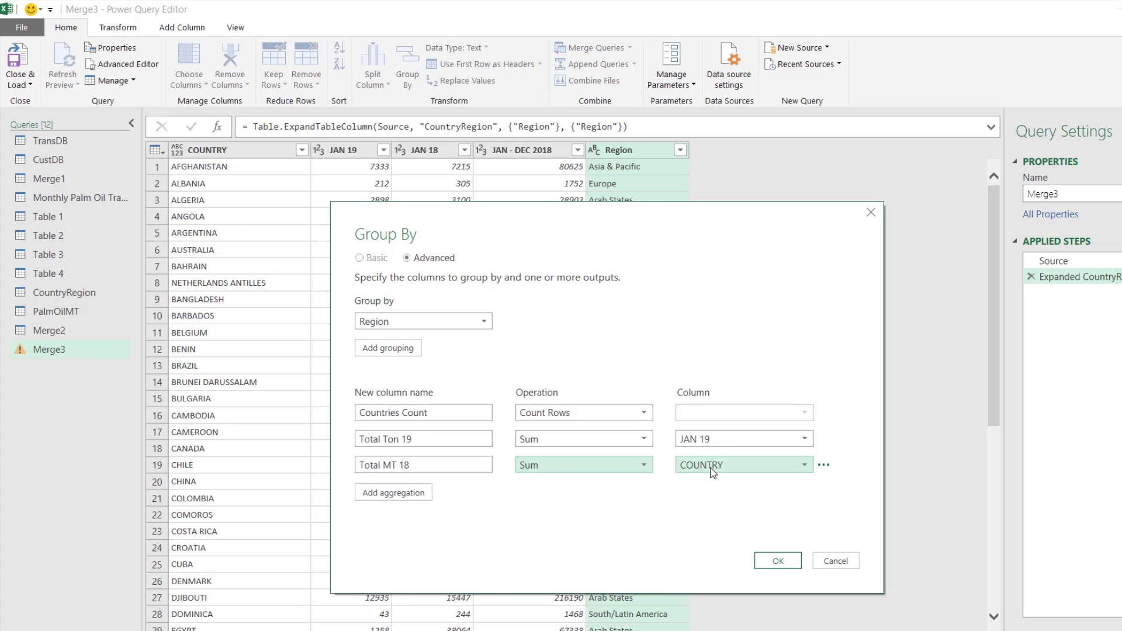
{"action": "left_click", "coordinate": [711, 467]}
{"action": "left_click", "coordinate": [709, 511]}
Step: Rename the JAN 19 sum aggregation as Total MT 19
{"action": "left_click", "coordinate": [400, 440]}
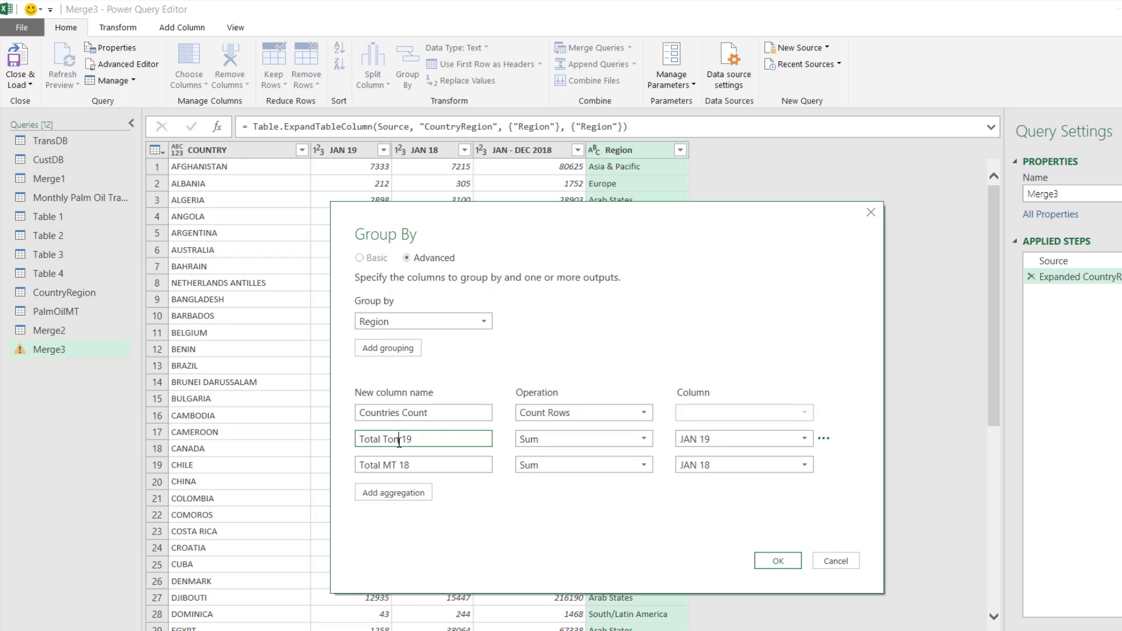
{"action": "left_click", "coordinate": [384, 440]}
{"action": "left_click_drag", "start_coordinate": [383, 439], "coordinate": [398, 441]}
{"action": "type", "text": "MT"}
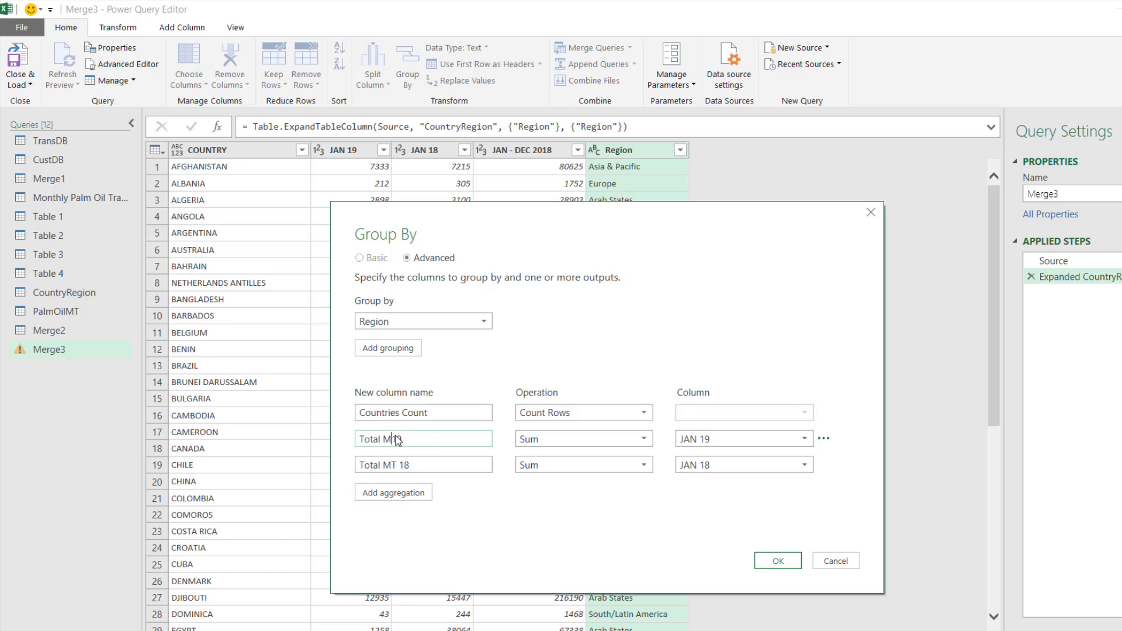
Step: Add a fourth aggregation named Data with the All Rows operation and apply the grouping
{"action": "left_click", "coordinate": [379, 501]}
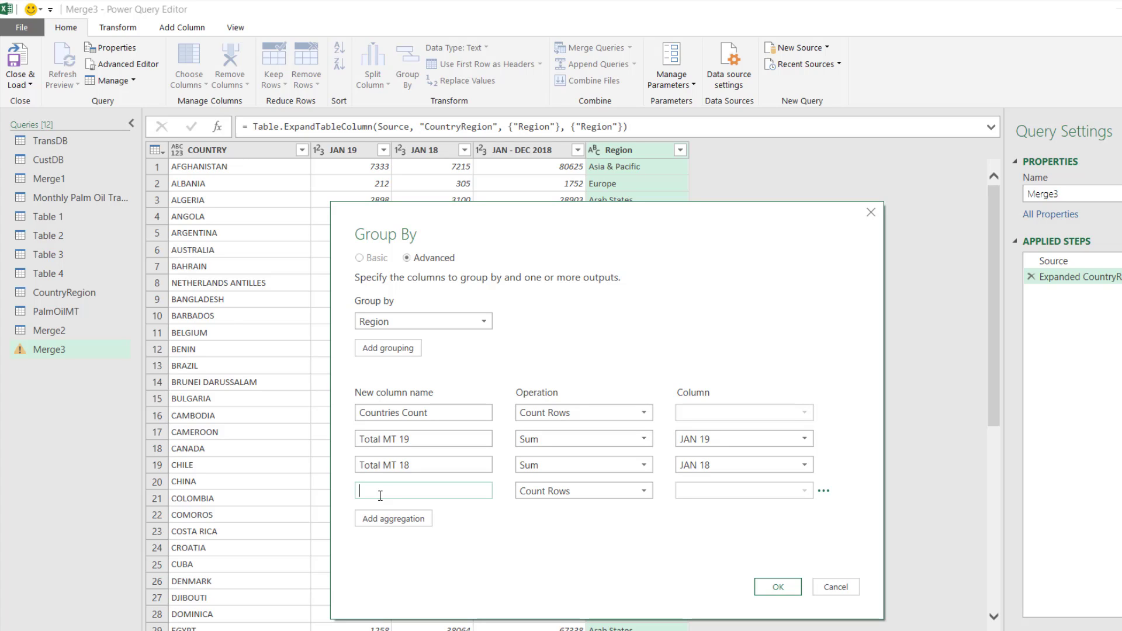
{"action": "type", "text": "Data"}
{"action": "left_click", "coordinate": [535, 495]}
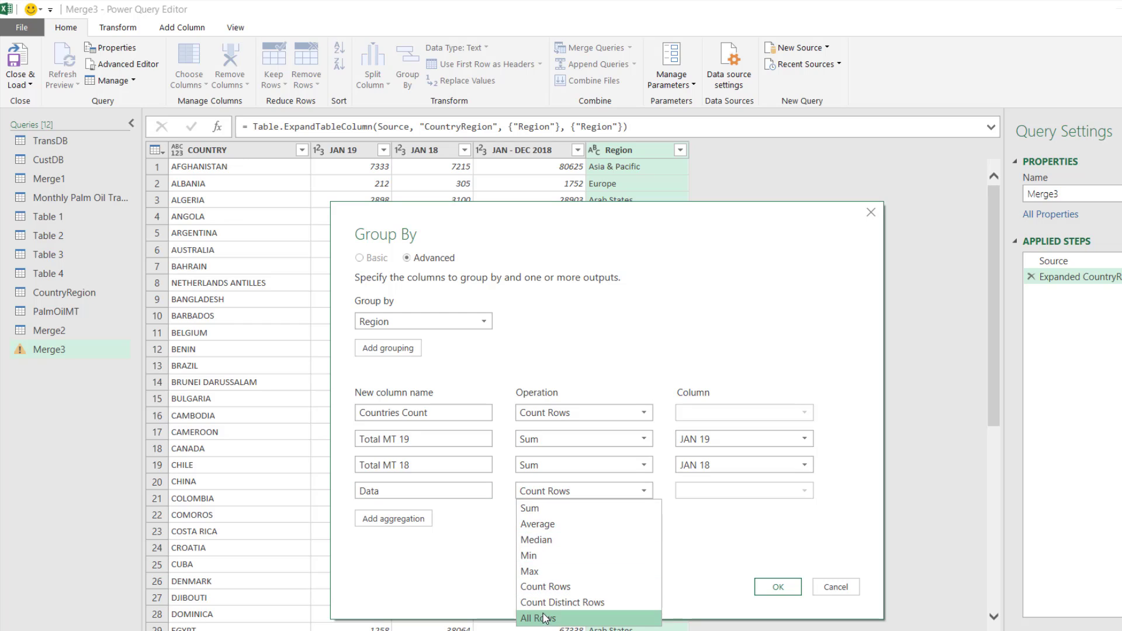
{"action": "left_click", "coordinate": [544, 618]}
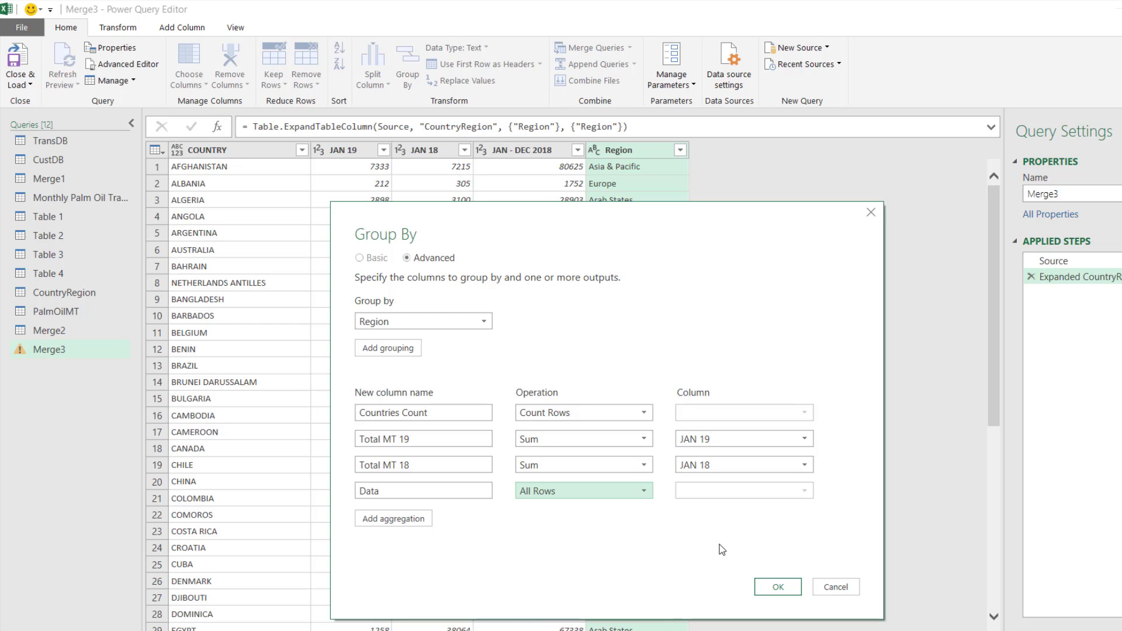
{"action": "left_click", "coordinate": [777, 588]}
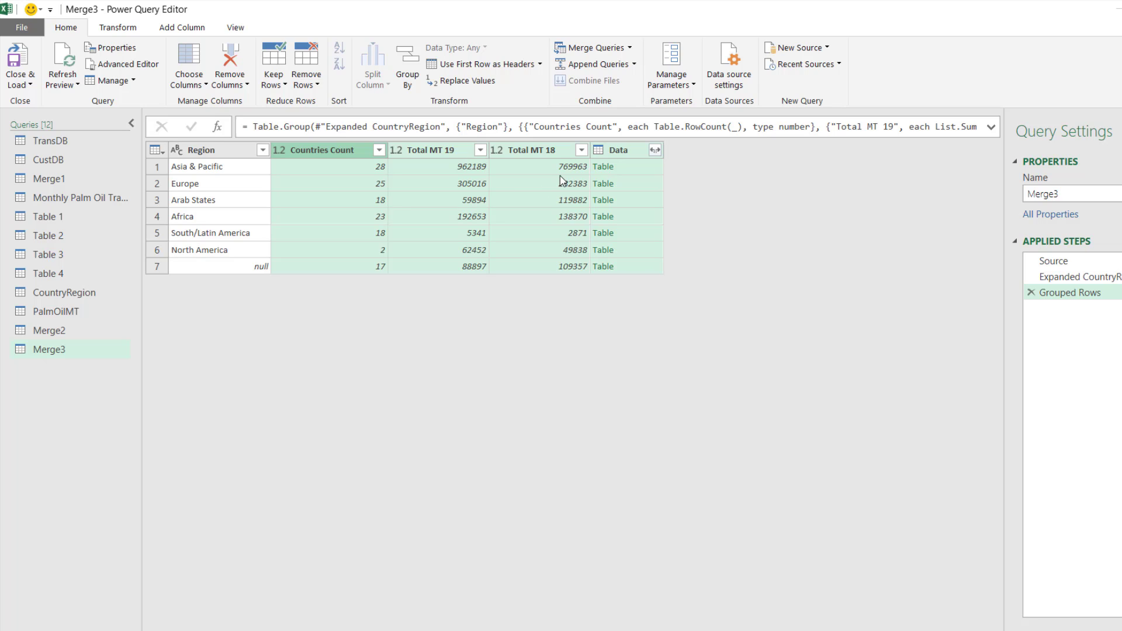
Step: Sort the regions by Total MT 19 in descending order and preview the Asia & Pacific nested table in an enlarged pane
{"action": "left_click", "coordinate": [480, 151]}
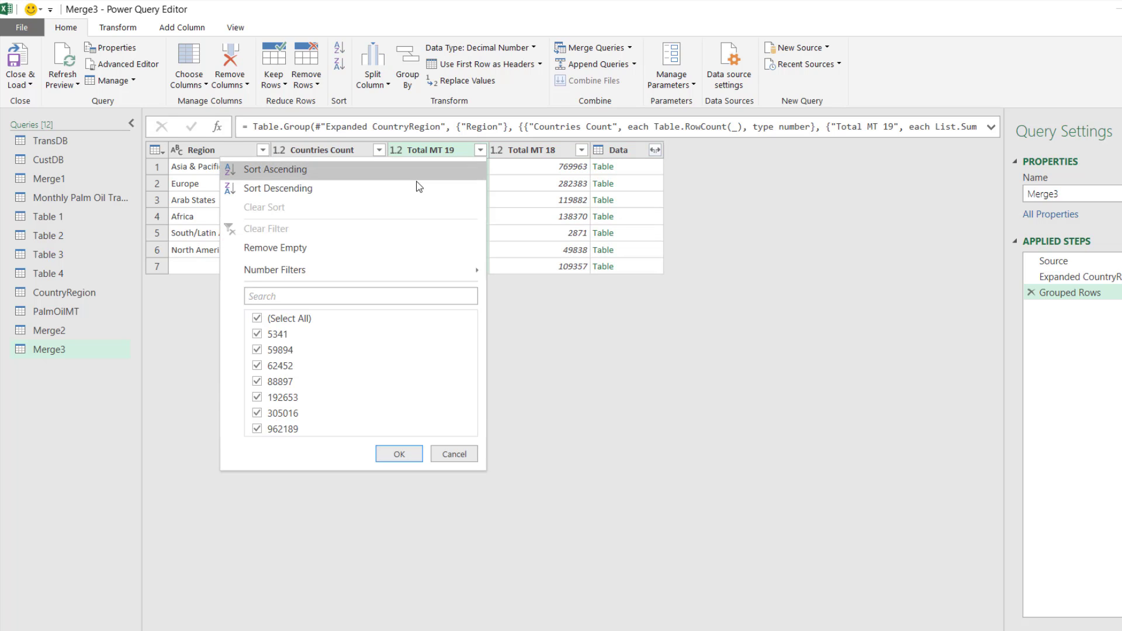
{"action": "left_click", "coordinate": [345, 194]}
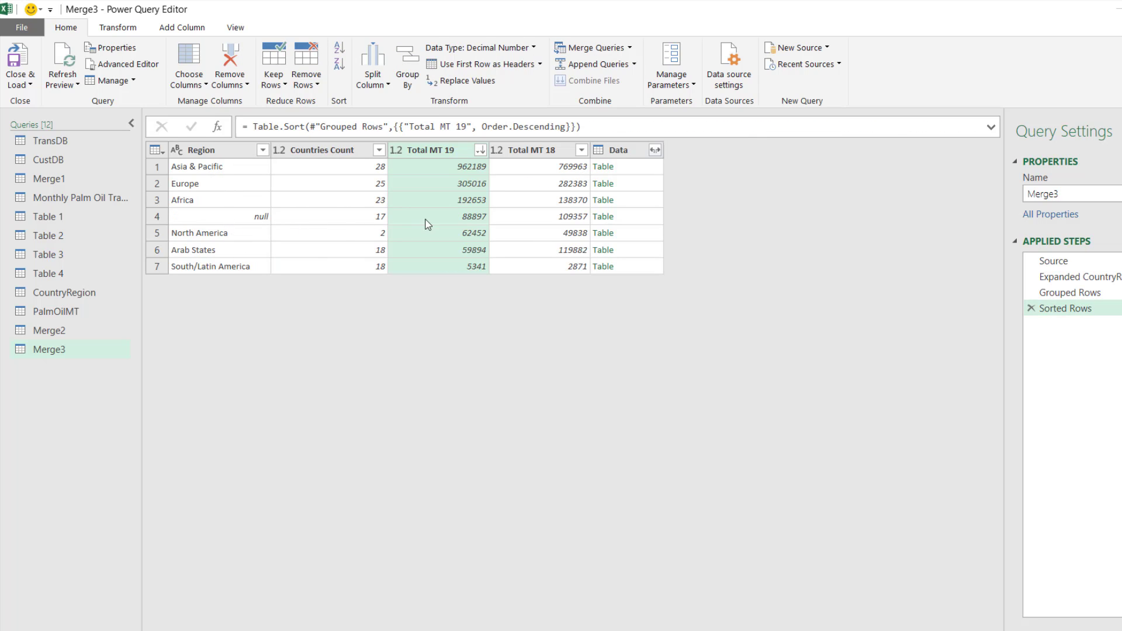
{"action": "left_click", "coordinate": [651, 166]}
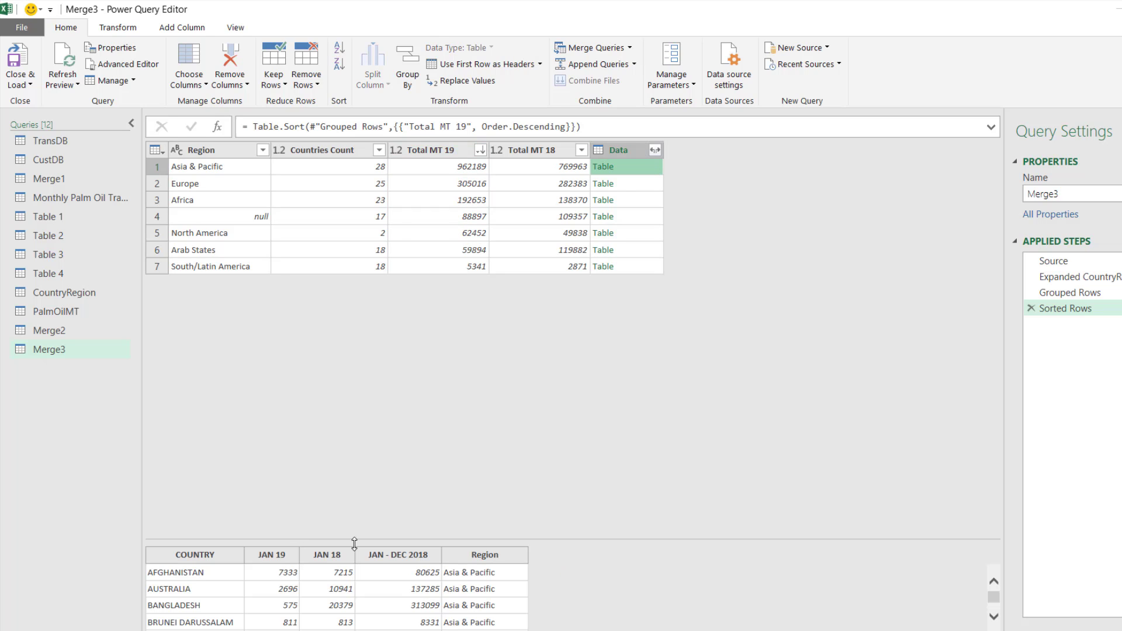
{"action": "left_click_drag", "start_coordinate": [354, 543], "coordinate": [358, 305]}
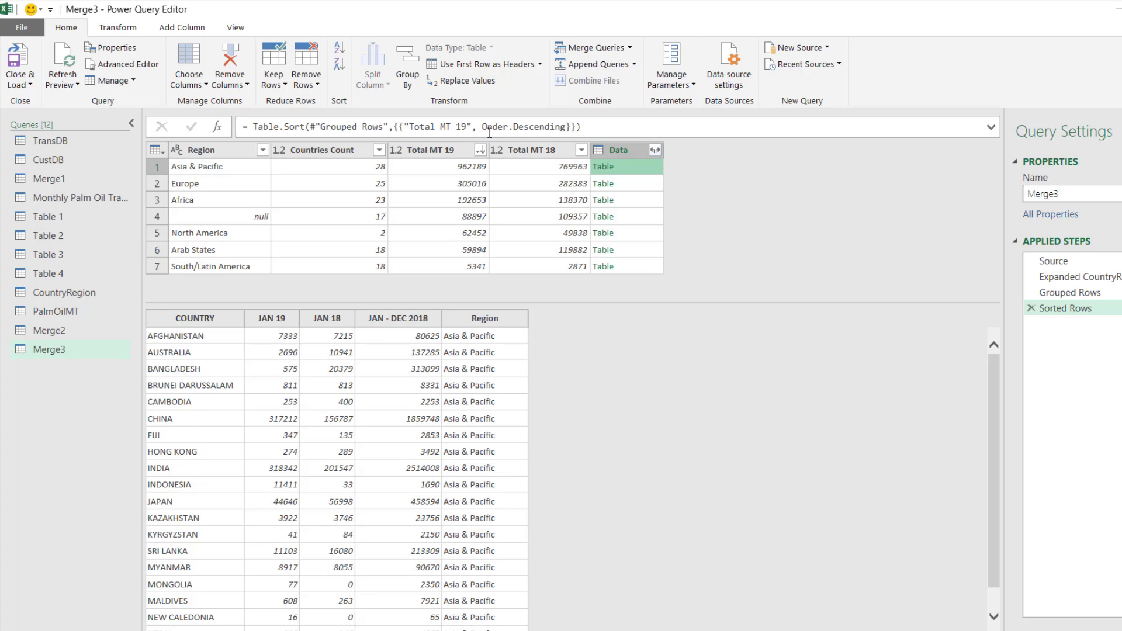
Step: Expand the formula bar and examine the Grouped Rows step's formula, including its Data column part
{"action": "left_click", "coordinate": [990, 129]}
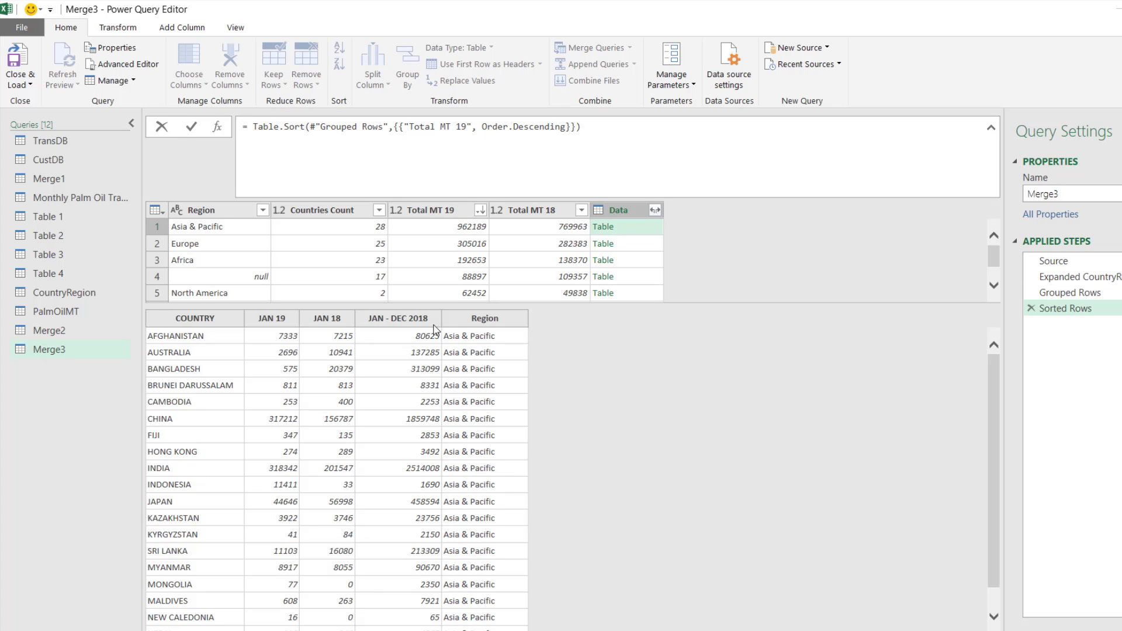
{"action": "left_click", "coordinate": [627, 213]}
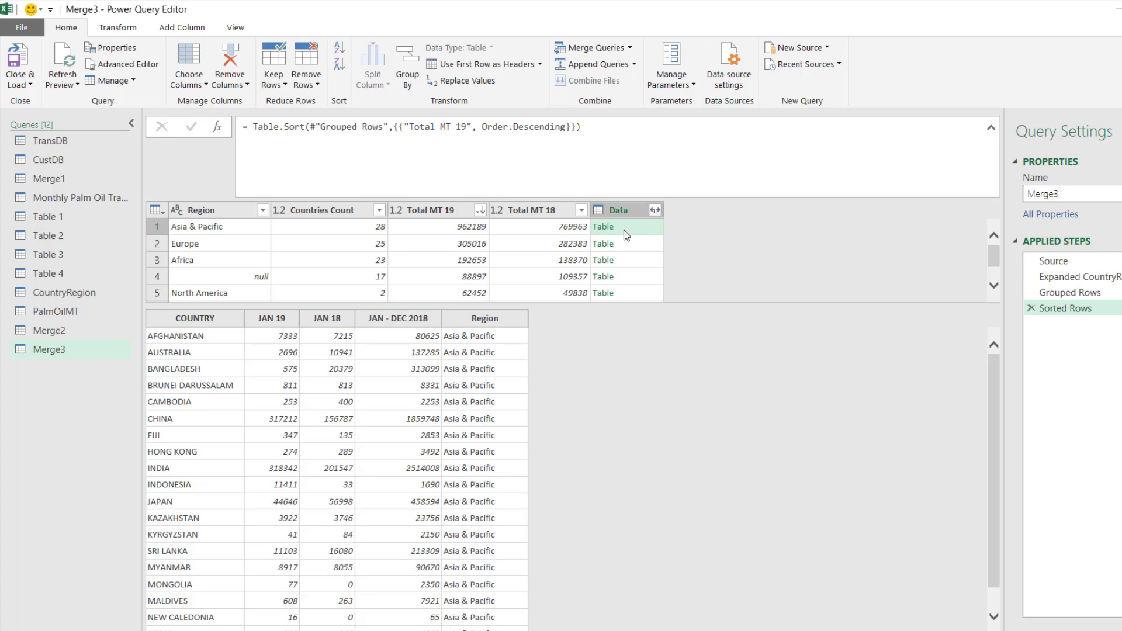
{"action": "left_click", "coordinate": [1078, 294]}
{"action": "left_click", "coordinate": [742, 141]}
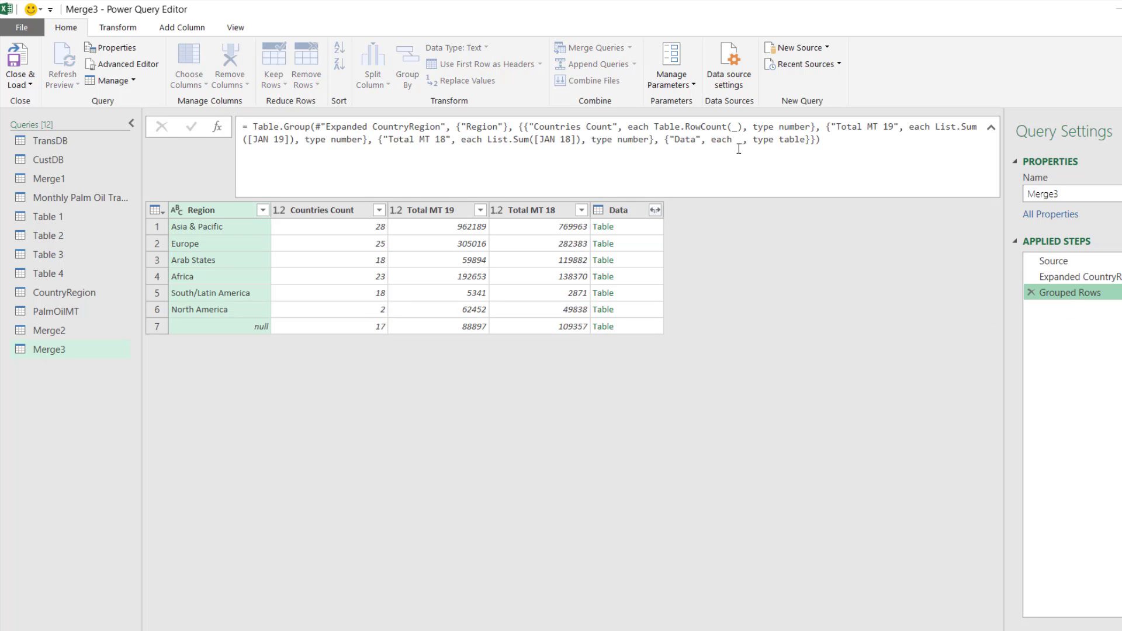
{"action": "left_click", "coordinate": [640, 229]}
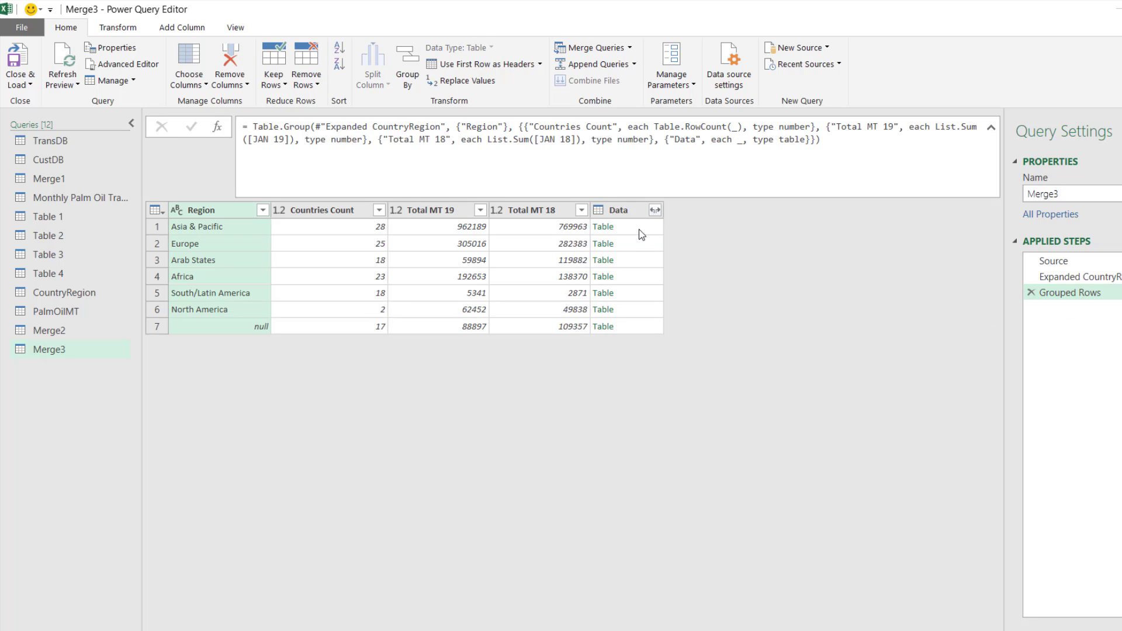
Step: Edit the Grouped Rows formula so Data returns _[COUNTRY] as type list, and preview the Asia & Pacific and Europe lists
{"action": "left_click", "coordinate": [641, 228]}
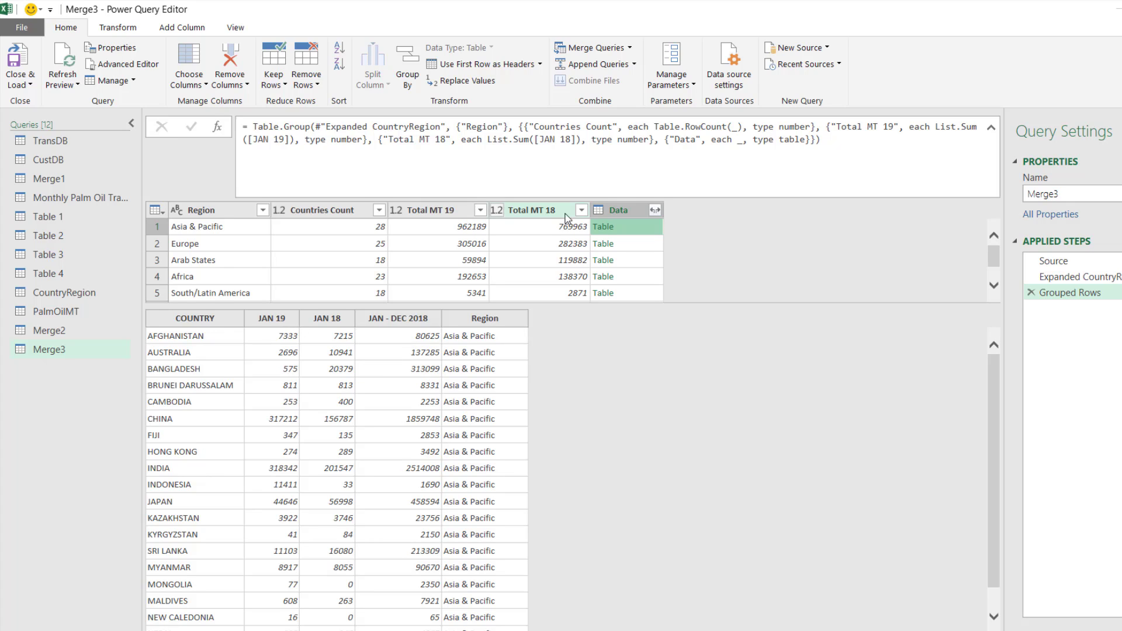
{"action": "left_click", "coordinate": [747, 142]}
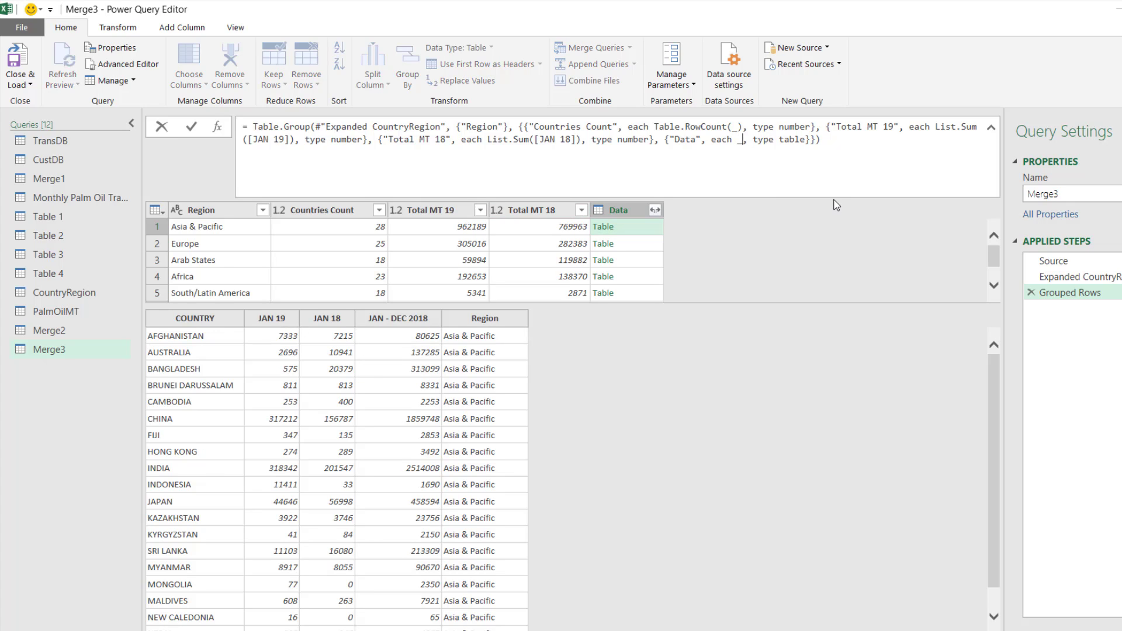
{"action": "type", "text": "[COUNTRY"}
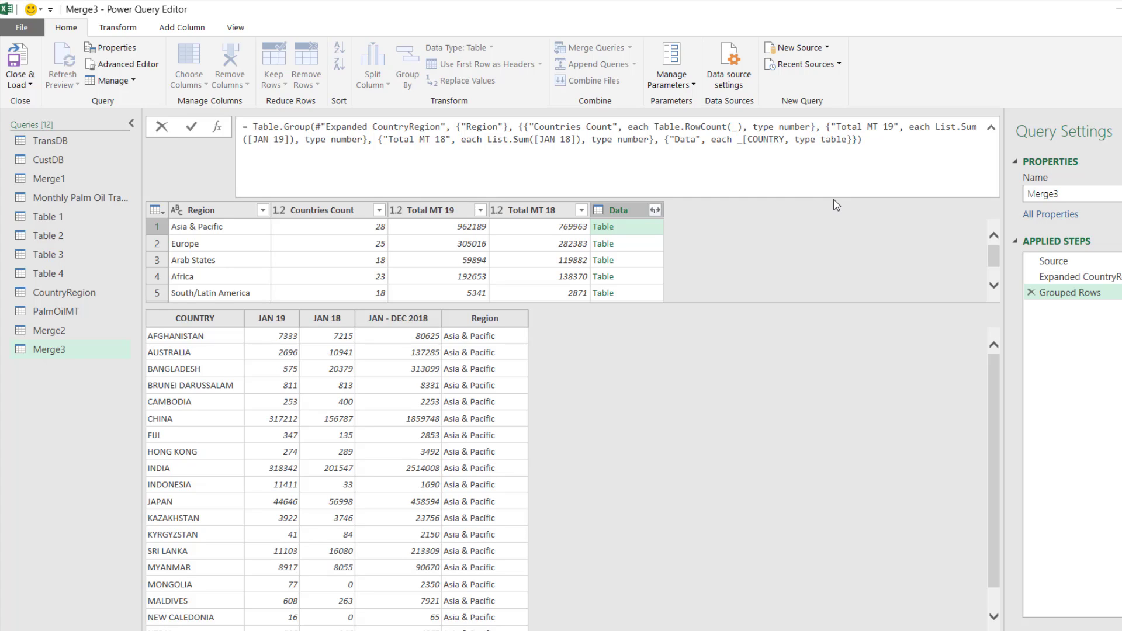
{"action": "type", "text": "]"}
{"action": "double_click", "coordinate": [843, 141]}
{"action": "type", "text": "list"}
{"action": "key", "text": "Return"}
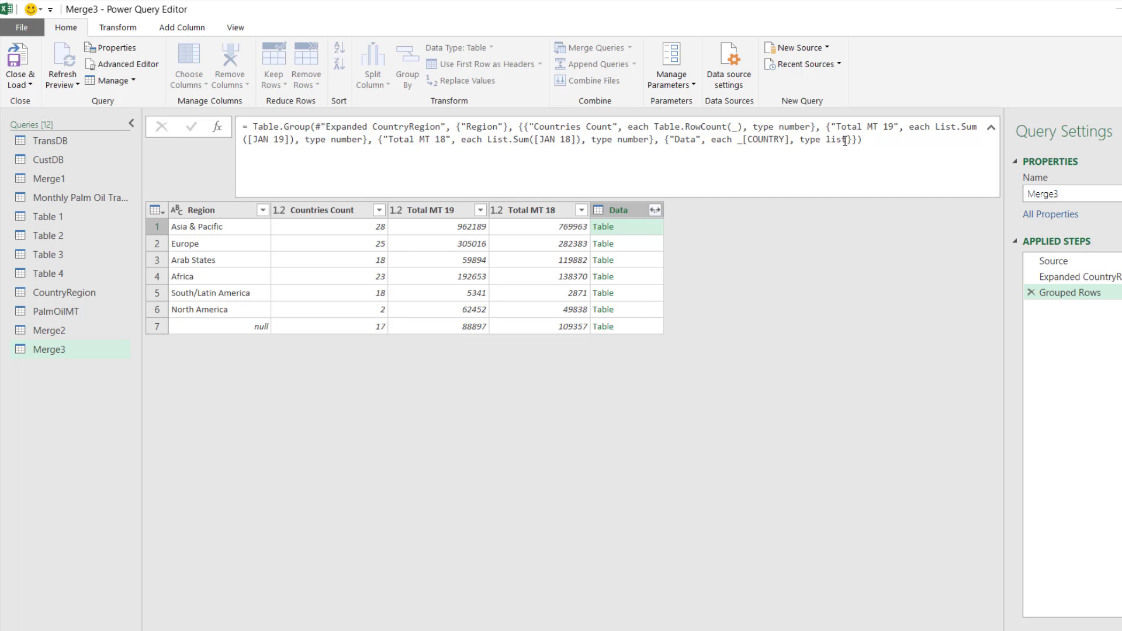
{"action": "left_click", "coordinate": [646, 229]}
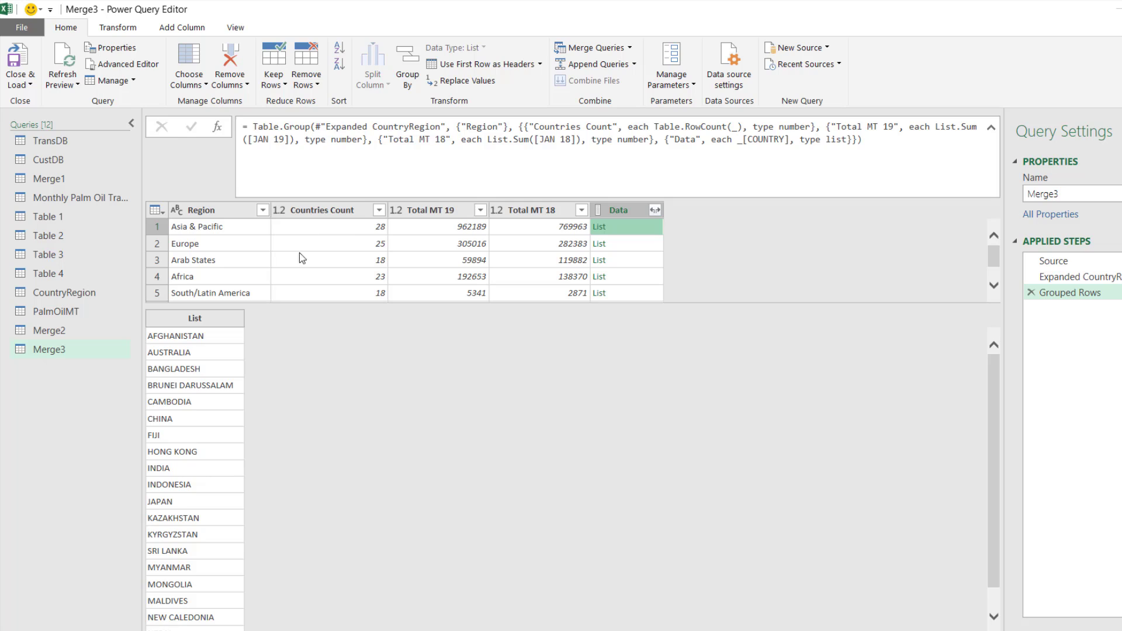
{"action": "left_click", "coordinate": [625, 242]}
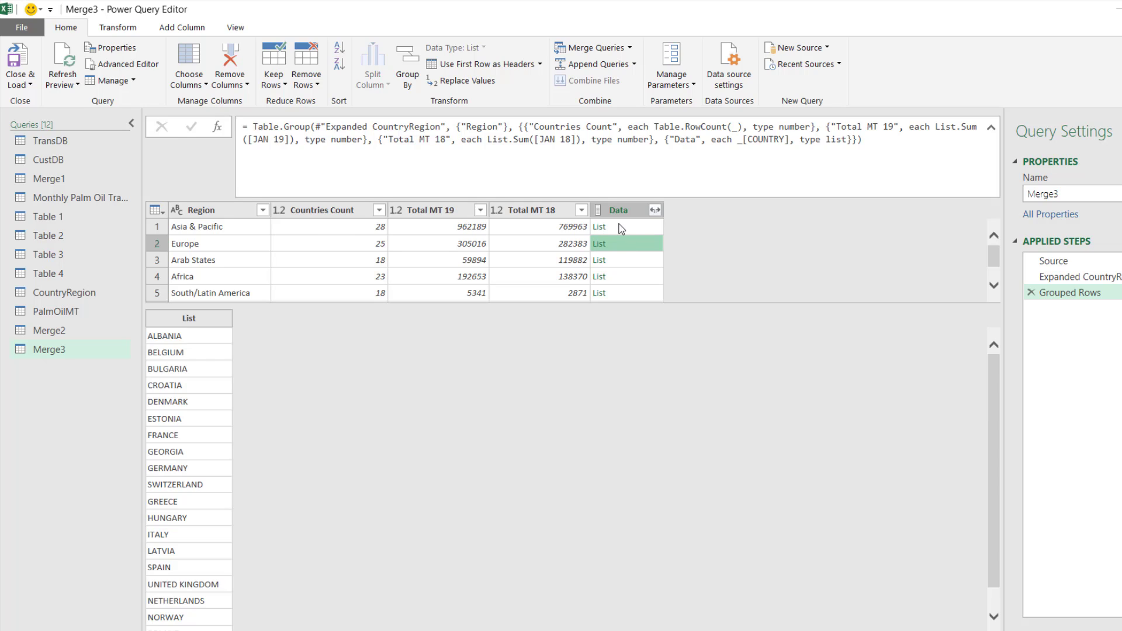
{"action": "left_click", "coordinate": [619, 226]}
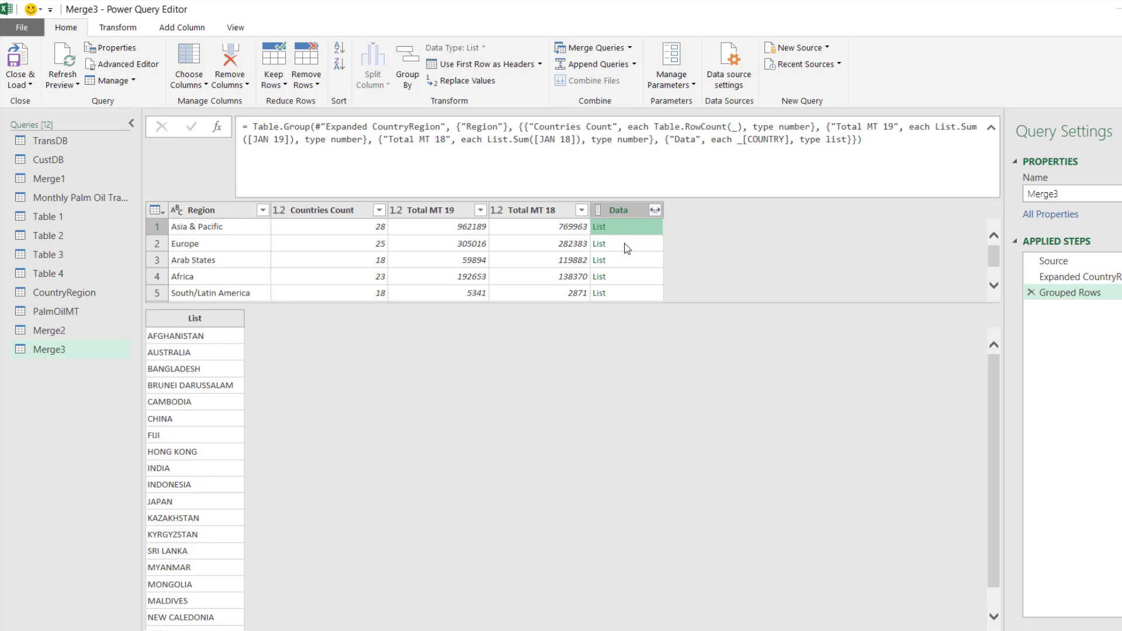
Step: Extract the Data column's list values as text separated by commas and widen the column
{"action": "left_click", "coordinate": [654, 209]}
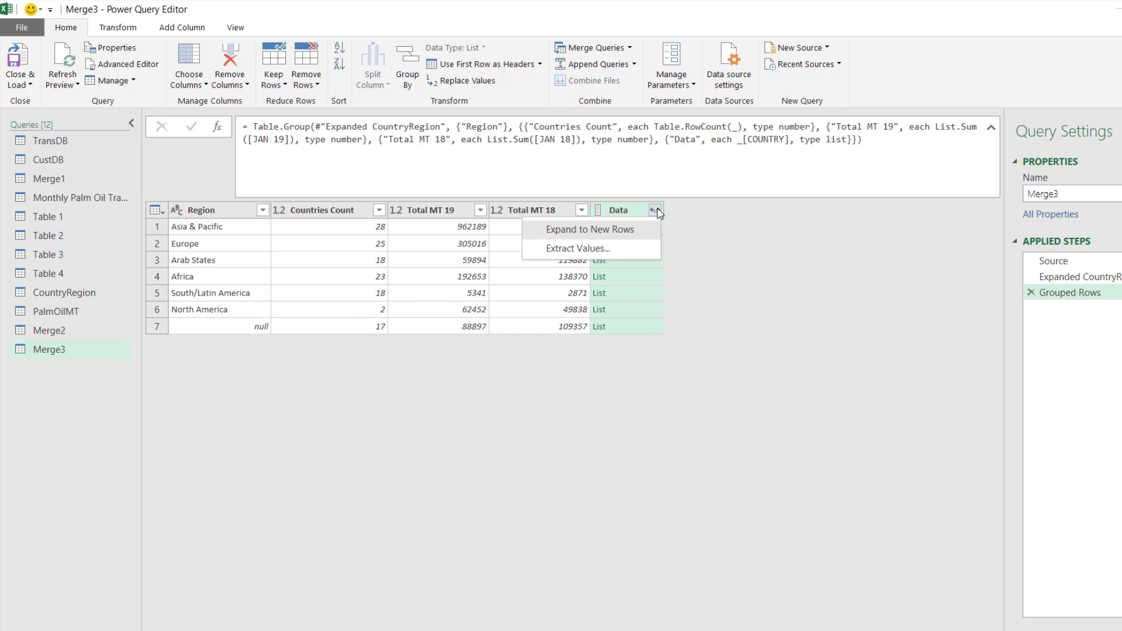
{"action": "left_click", "coordinate": [602, 249]}
{"action": "left_click", "coordinate": [412, 327]}
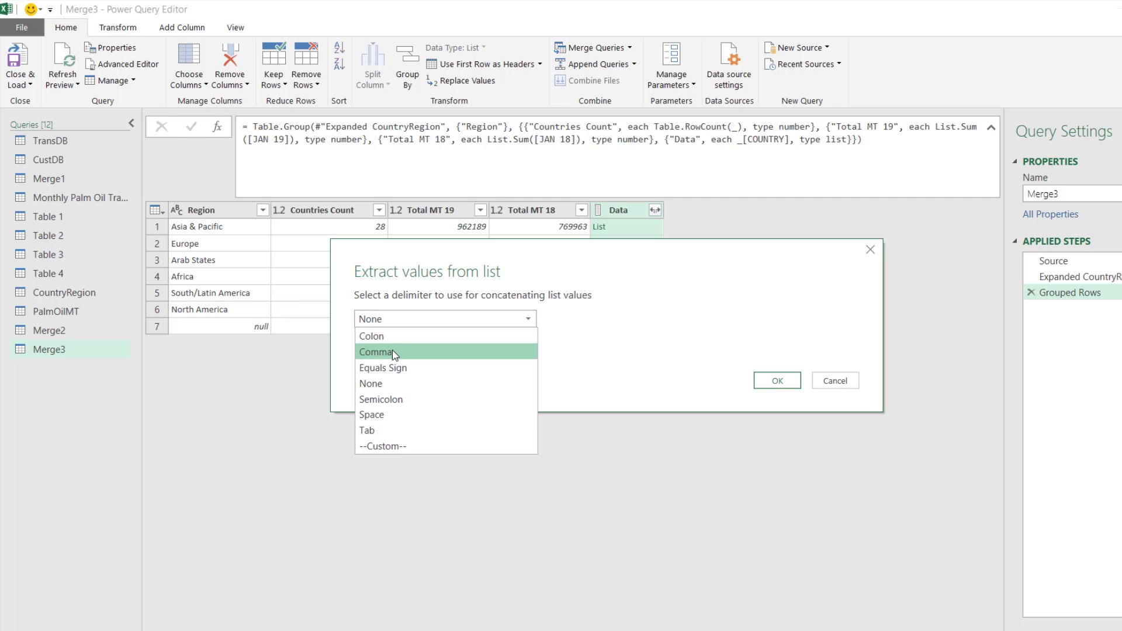
{"action": "left_click", "coordinate": [391, 349]}
{"action": "left_click", "coordinate": [777, 381]}
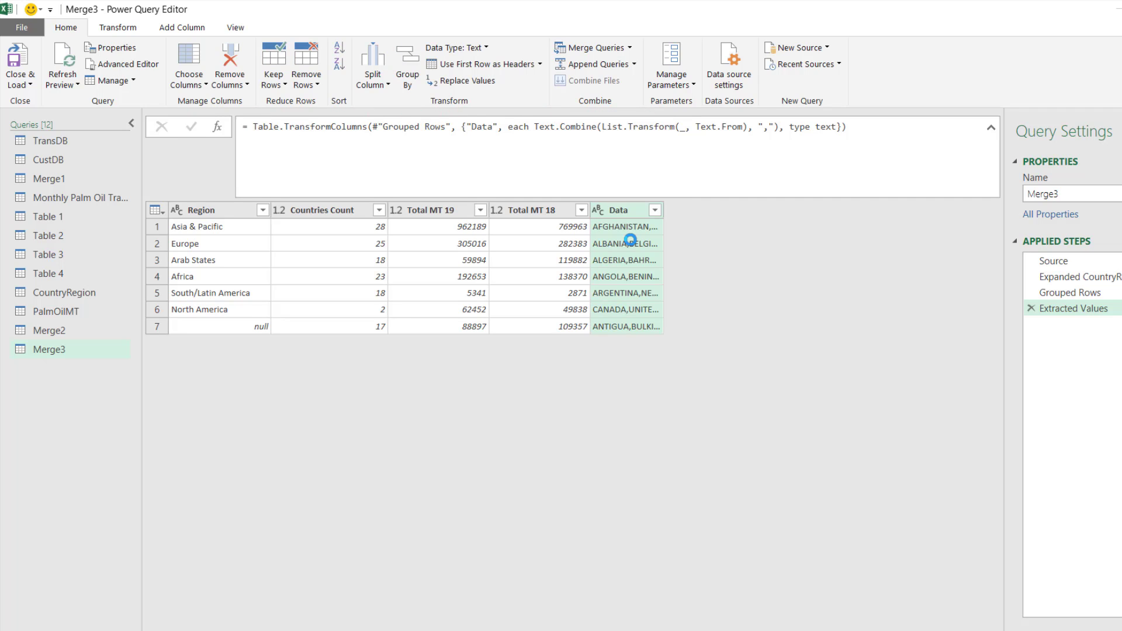
{"action": "left_click_drag", "start_coordinate": [661, 208], "coordinate": [793, 209]}
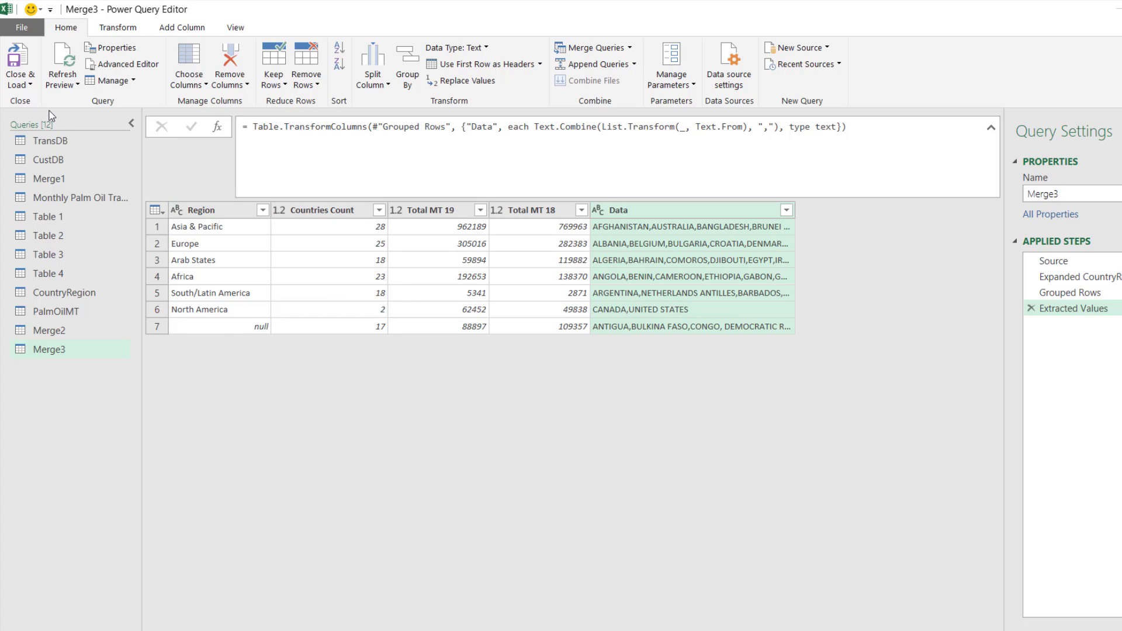
Step: Close the query editor and load Merge3 as a table on a new worksheet
{"action": "left_click", "coordinate": [30, 85]}
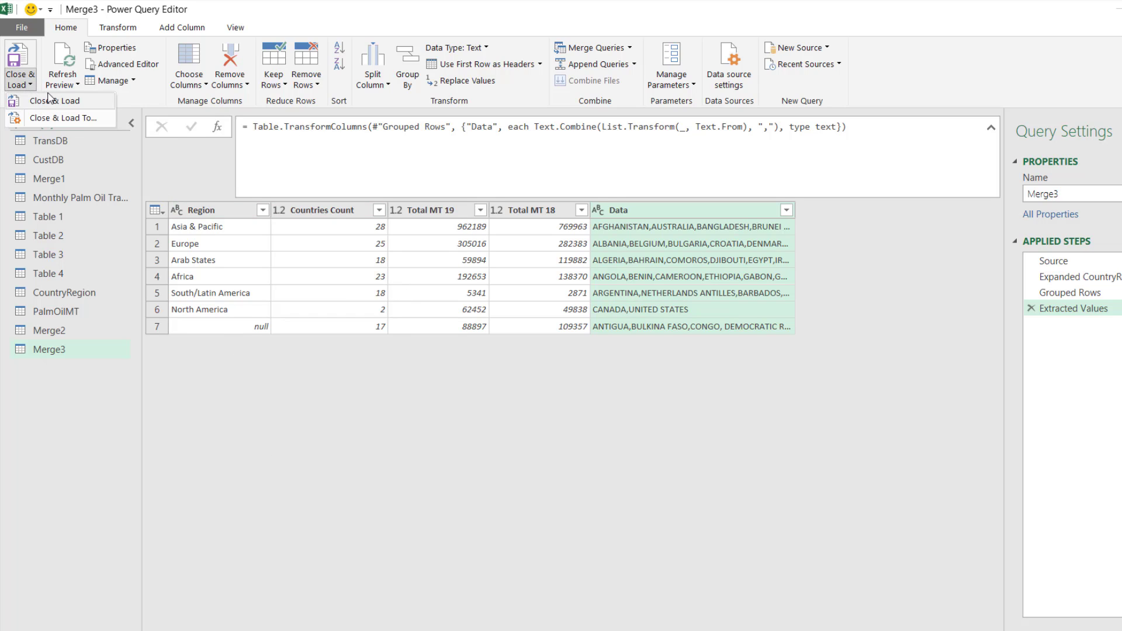
{"action": "left_click", "coordinate": [59, 119]}
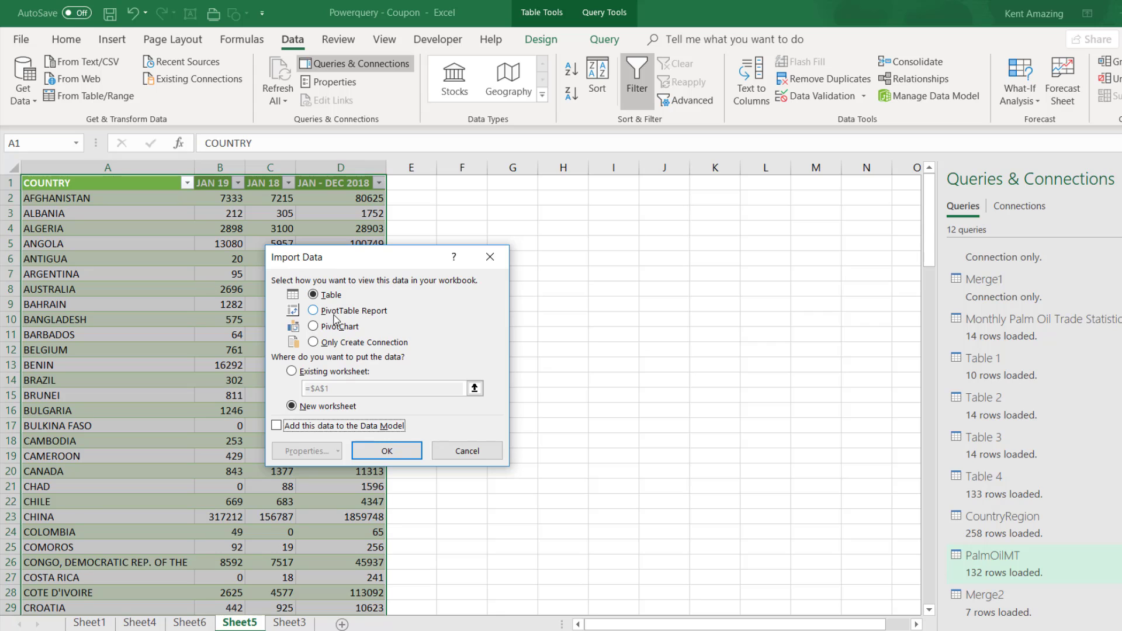
{"action": "left_click", "coordinate": [386, 451]}
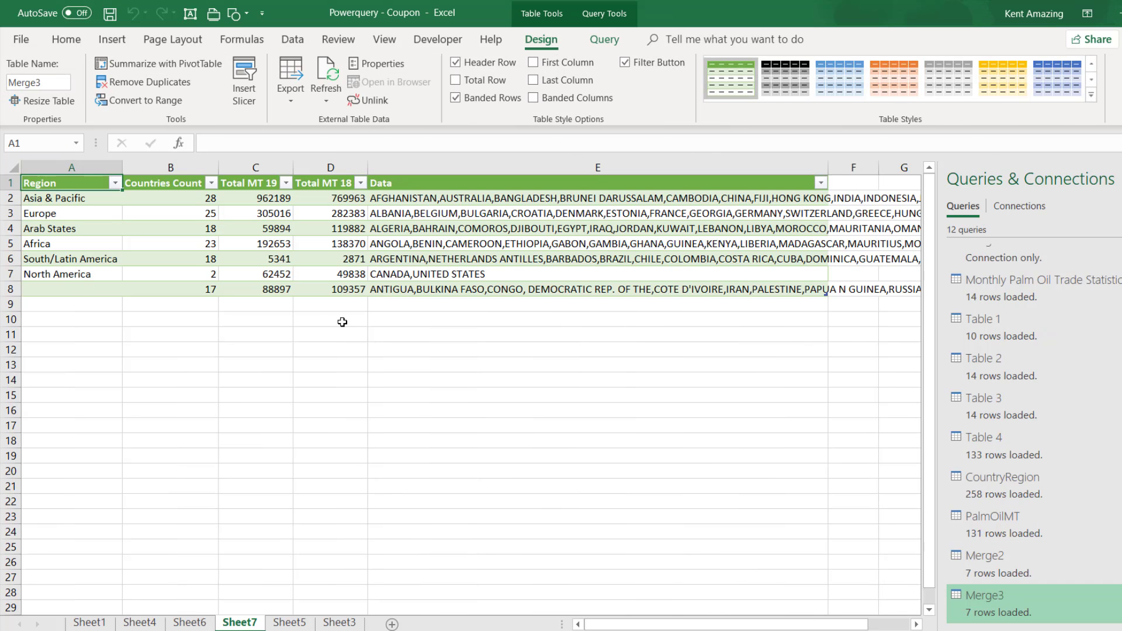
Step: Insert a new column between Total MT 19 and Total MT 18 in the loaded table
{"action": "right_click", "coordinate": [320, 169]}
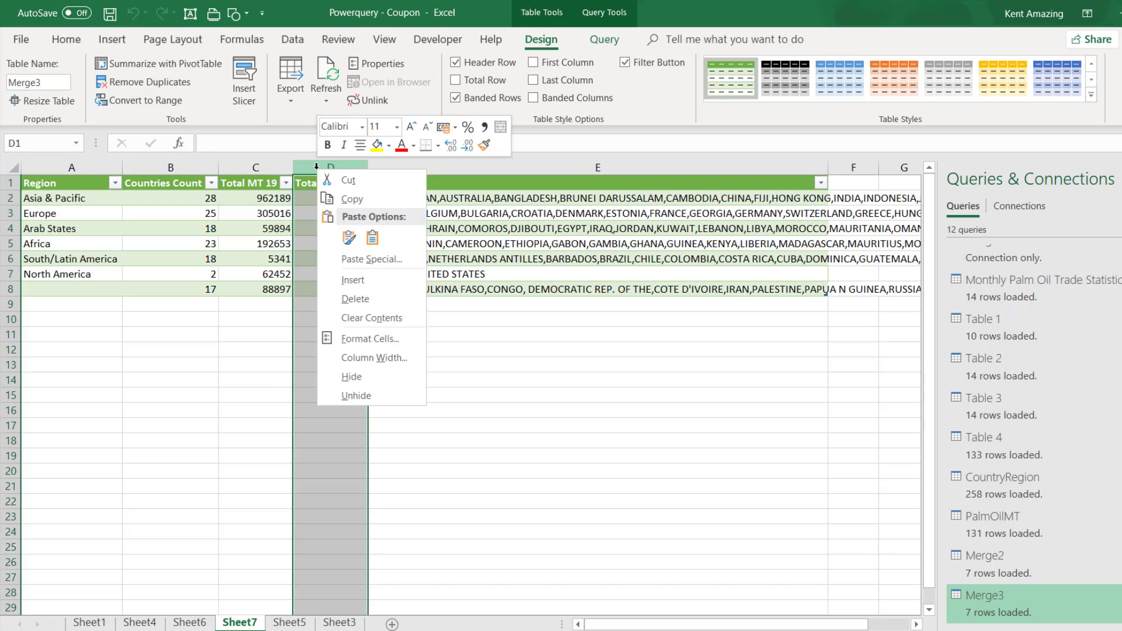
{"action": "left_click", "coordinate": [352, 280]}
{"action": "left_click", "coordinate": [240, 248]}
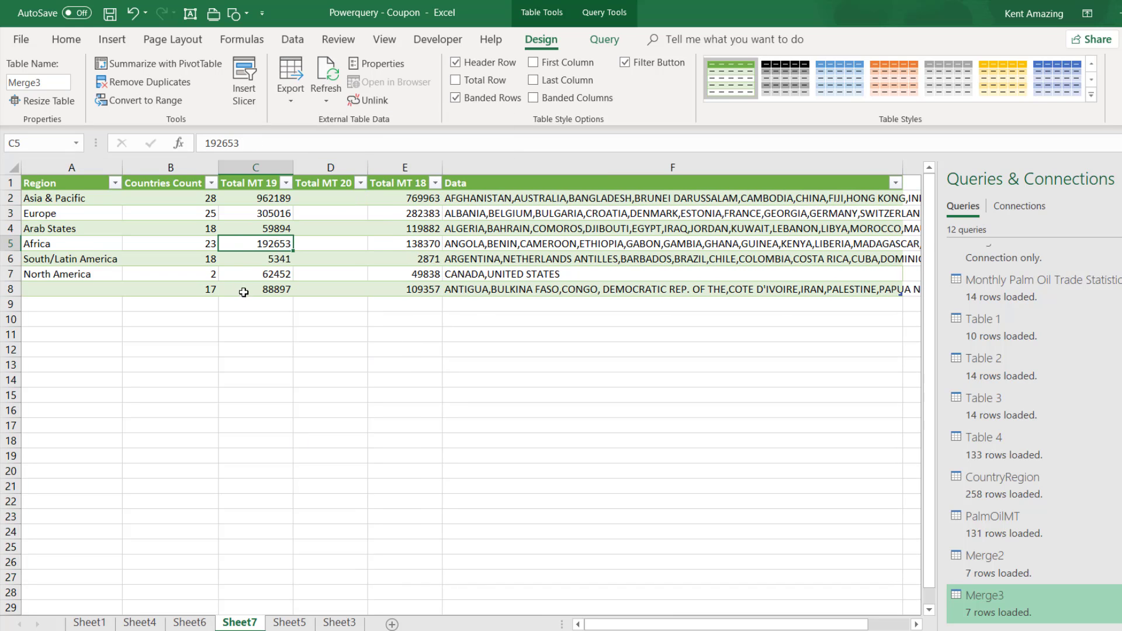
Step: Add a total row to the table and set the Total MT 19 total to Sum
{"action": "left_click", "coordinate": [455, 80]}
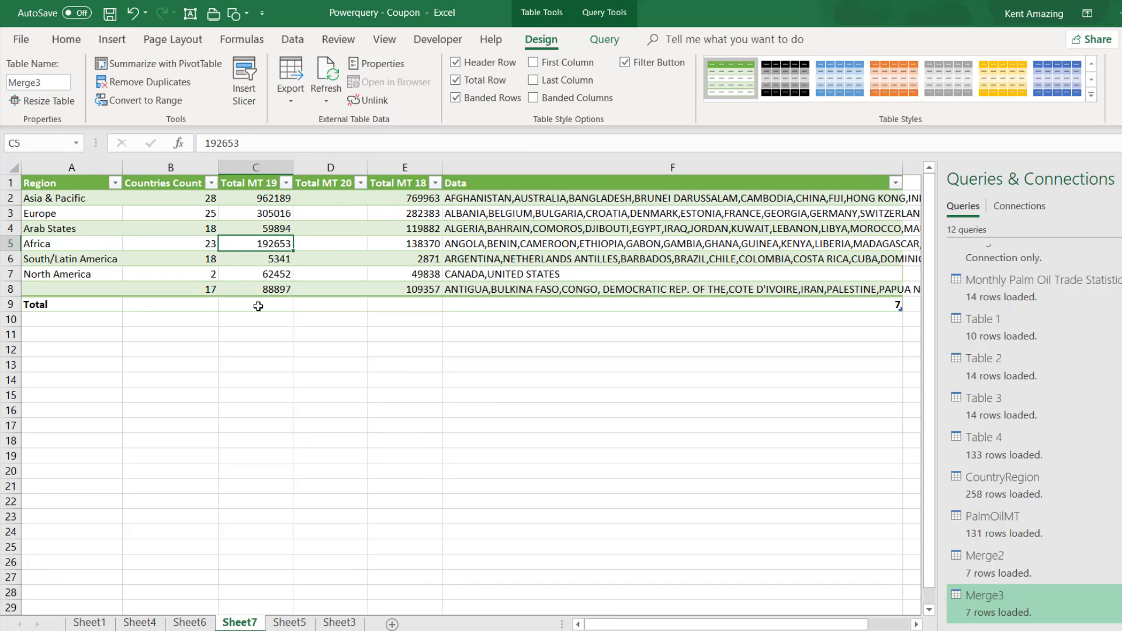
{"action": "left_click", "coordinate": [282, 306]}
{"action": "left_click", "coordinate": [299, 304]}
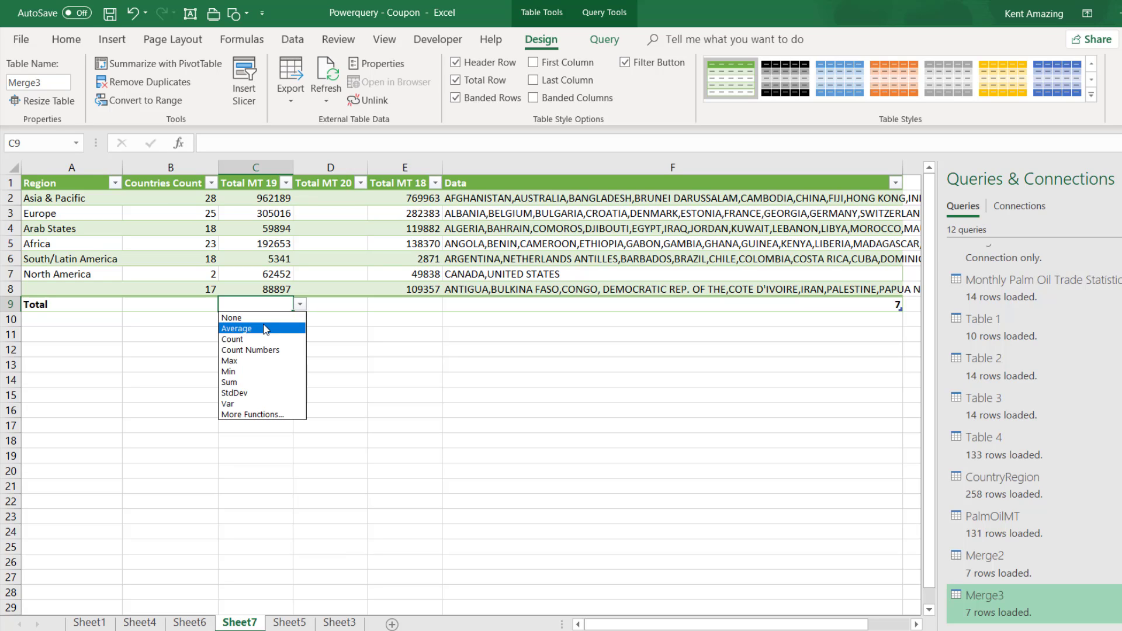
{"action": "left_click", "coordinate": [251, 383]}
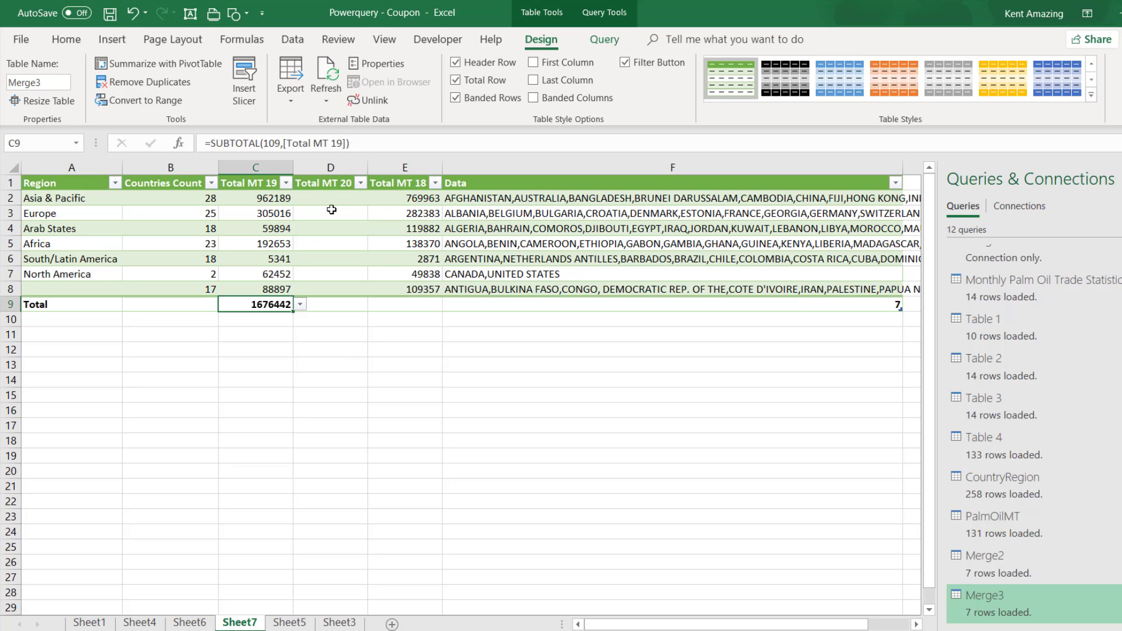
Step: Fill the inserted column with a formula dividing each region's Total MT 19 by the Total MT 19 total
{"action": "left_click", "coordinate": [332, 194]}
{"action": "type", "text": "=[@[Total MT 19"}
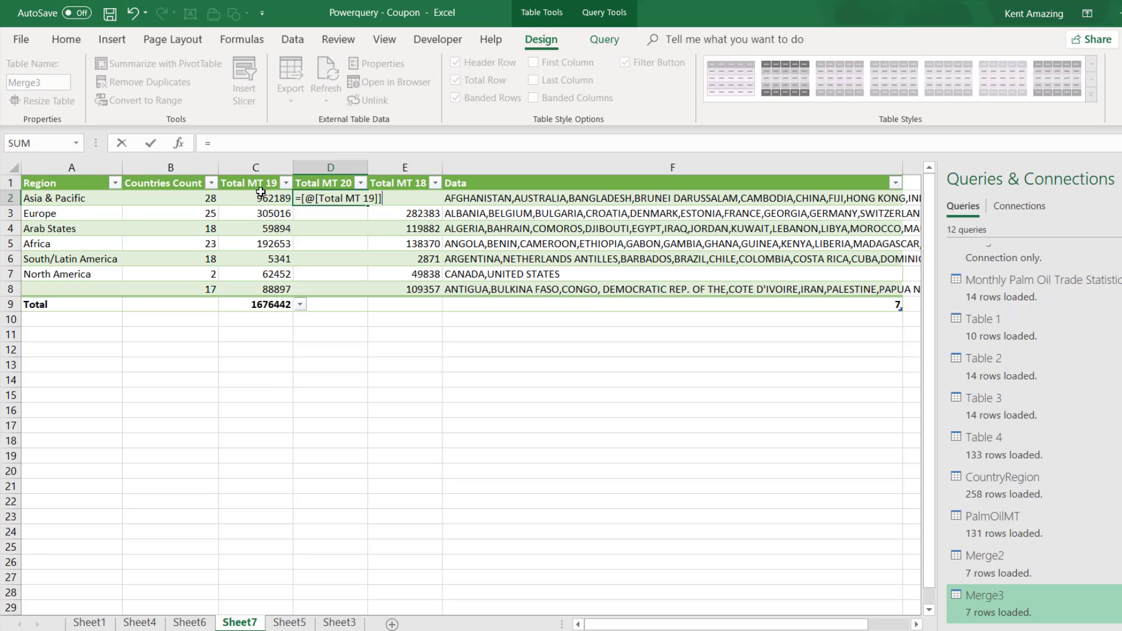
{"action": "left_click", "coordinate": [257, 198]}
{"action": "type", "text": "/"}
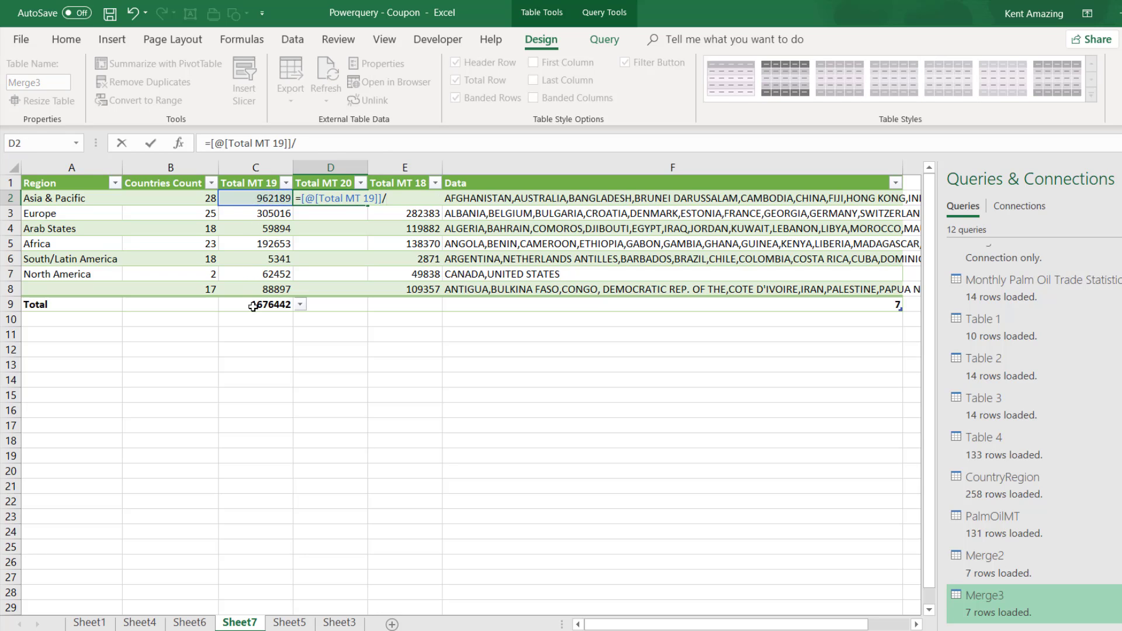
{"action": "left_click", "coordinate": [256, 301]}
{"action": "key", "text": "Return"}
Step: Format the regional share values in D2:D8 as percentages with one decimal place
{"action": "left_click_drag", "start_coordinate": [330, 197], "coordinate": [331, 289]}
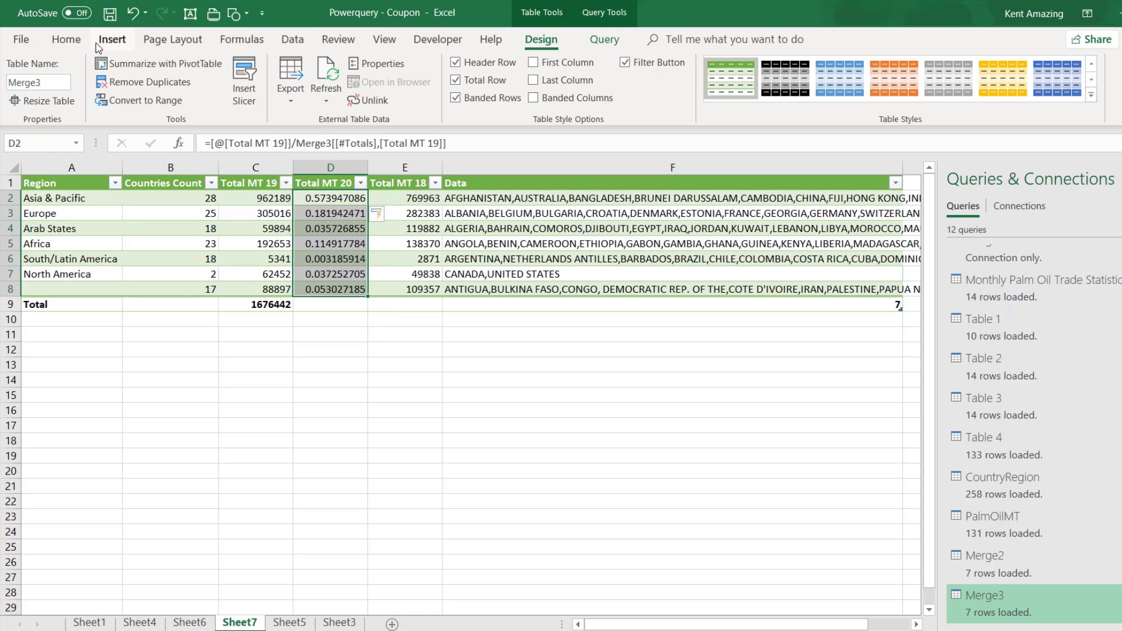
{"action": "left_click", "coordinate": [66, 39]}
{"action": "left_click", "coordinate": [552, 95]}
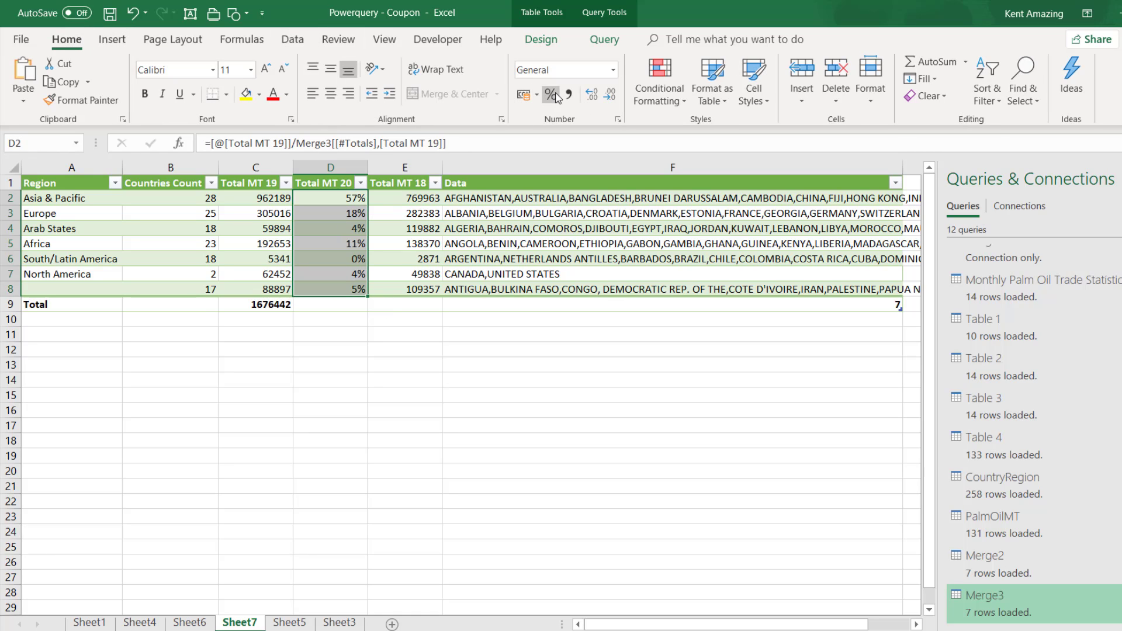
{"action": "left_click", "coordinate": [592, 96]}
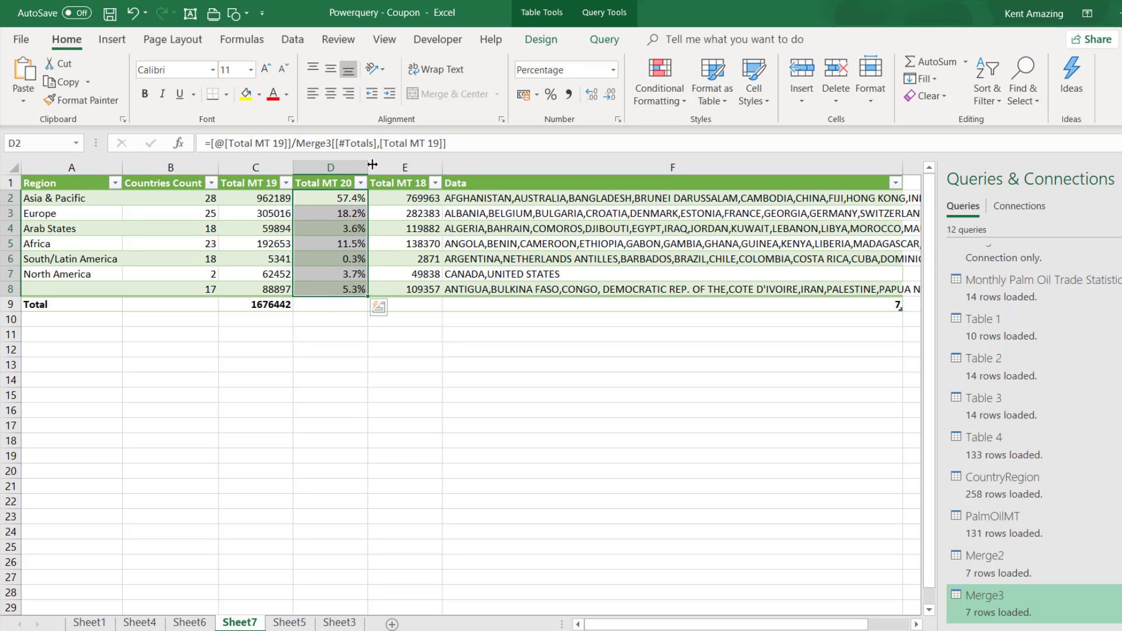
Step: Examine the regional shares on Sheet7 alongside the earlier summary on Sheet6 and the source tables on Sheet4 and Sheet5
{"action": "left_click", "coordinate": [328, 211]}
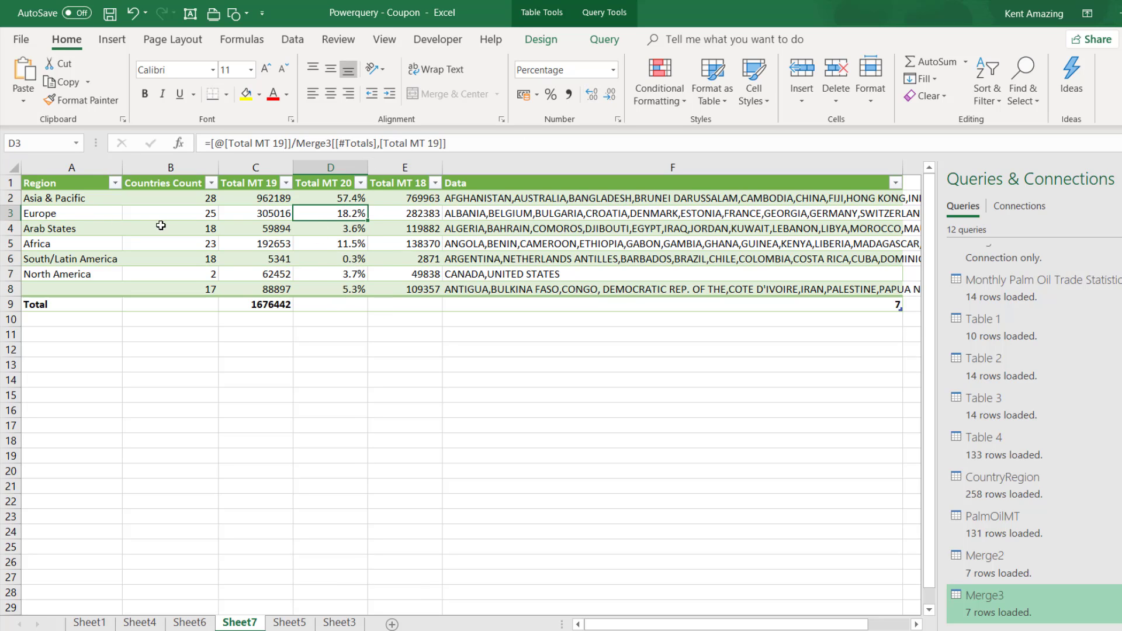
{"action": "left_click", "coordinate": [326, 200]}
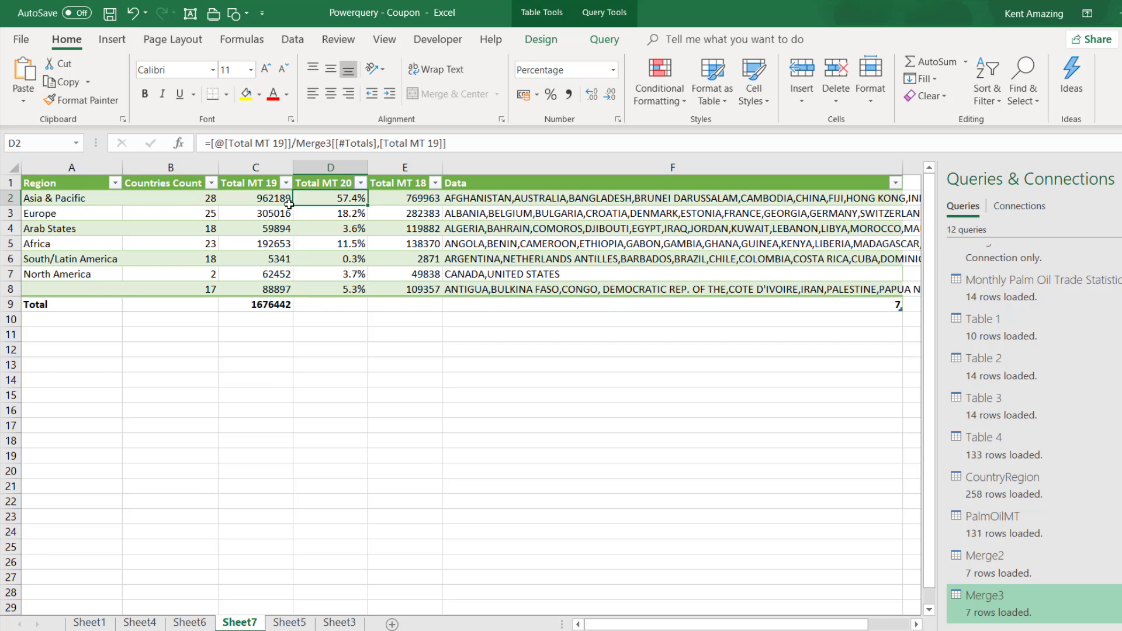
{"action": "left_click", "coordinate": [48, 198]}
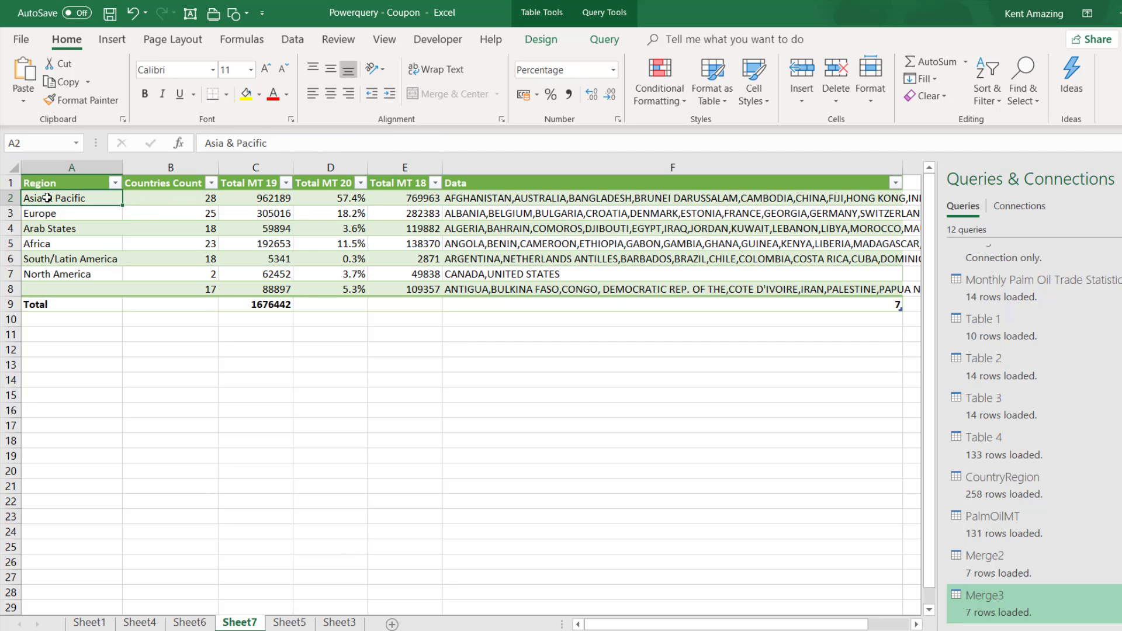
{"action": "left_click", "coordinate": [330, 196]}
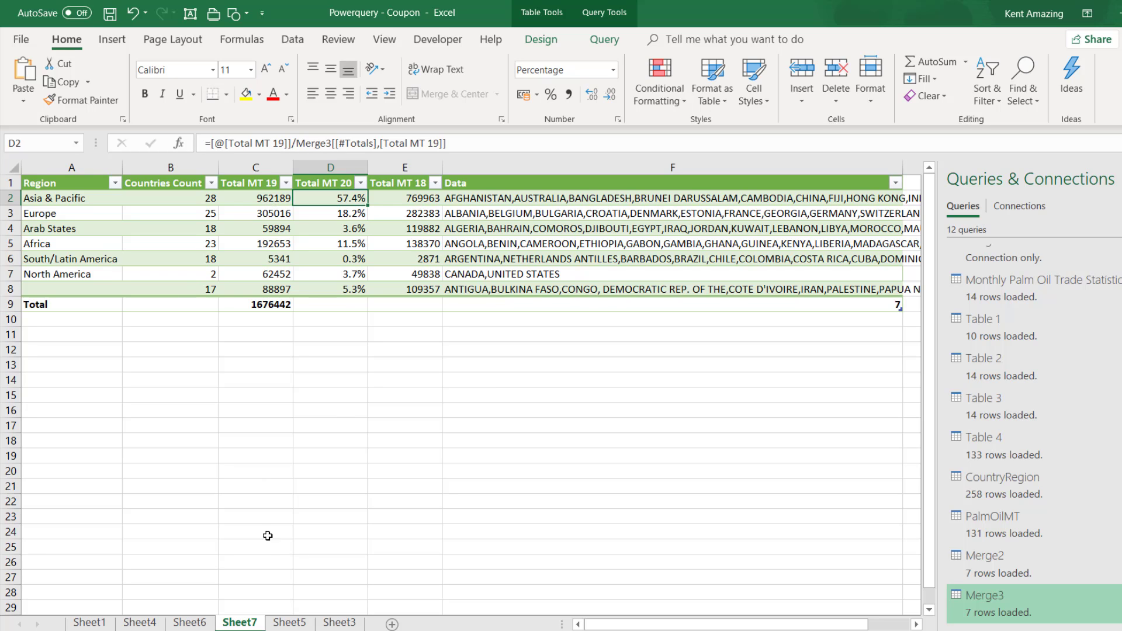
{"action": "left_click", "coordinate": [176, 623]}
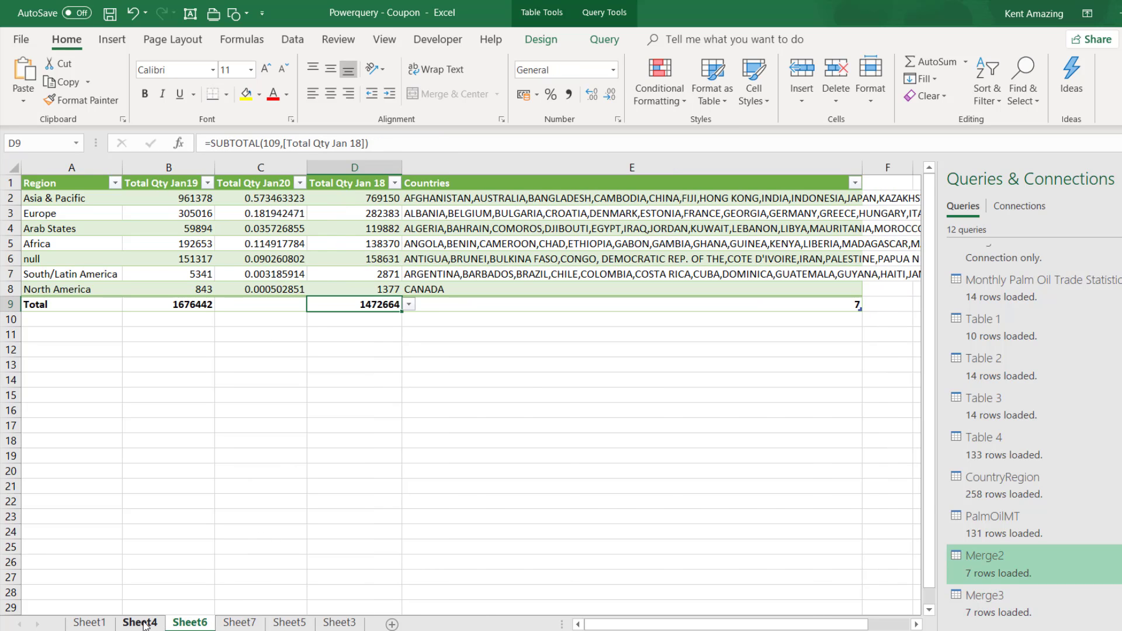
{"action": "left_click", "coordinate": [143, 623]}
{"action": "left_click", "coordinate": [90, 623]}
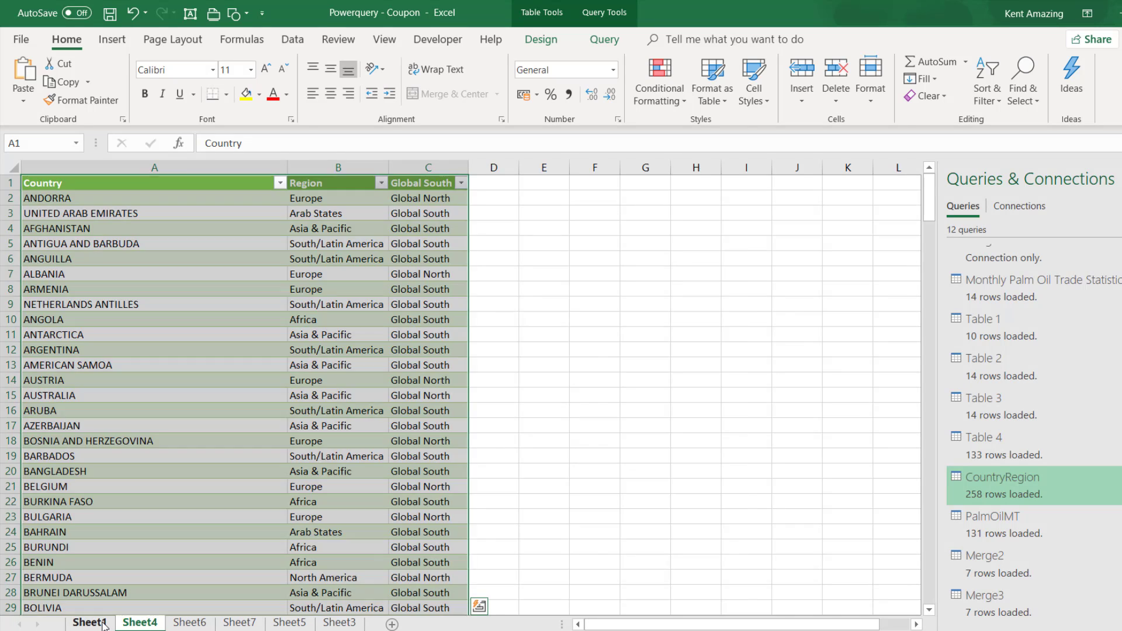
{"action": "left_click", "coordinate": [196, 623]}
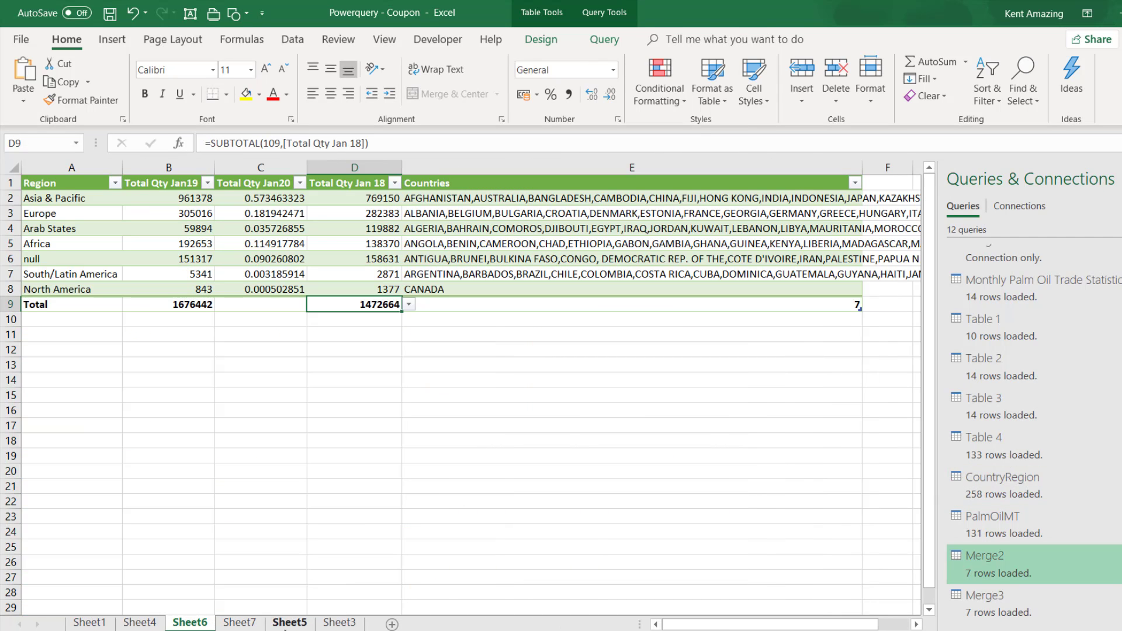
{"action": "left_click", "coordinate": [287, 623]}
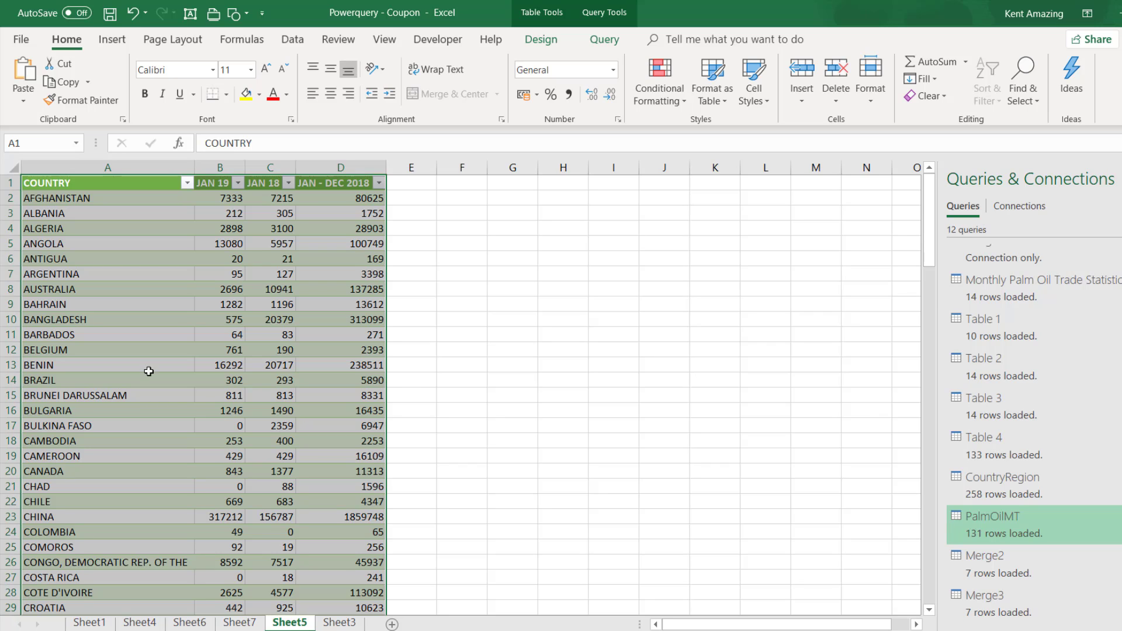
{"action": "left_click", "coordinate": [69, 277]}
{"action": "left_click", "coordinate": [124, 223]}
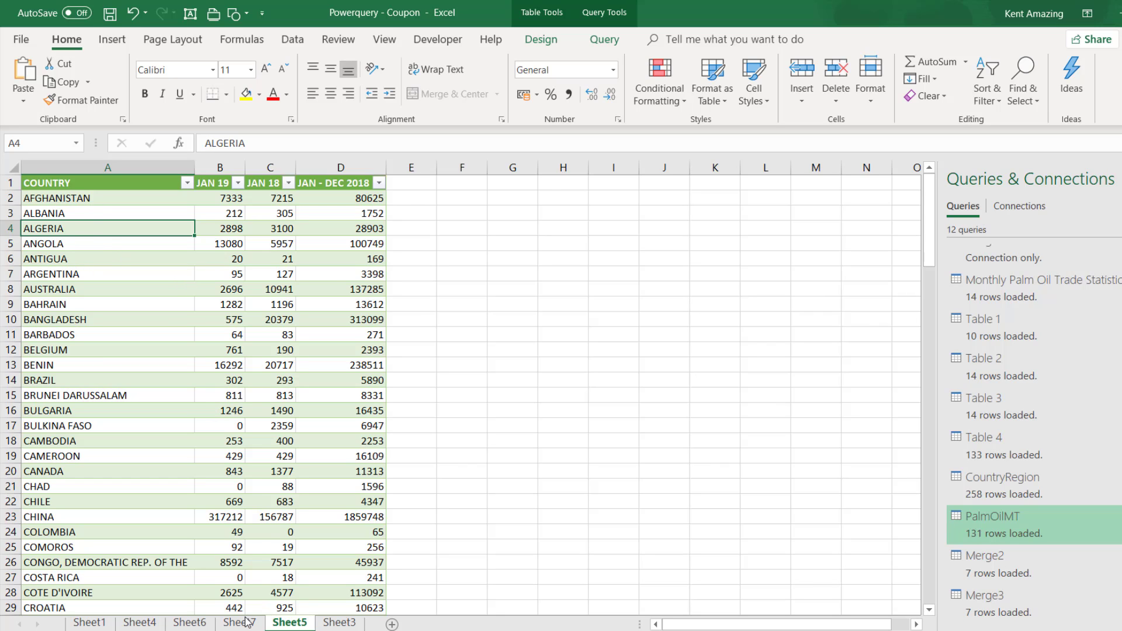
{"action": "left_click", "coordinate": [196, 623]}
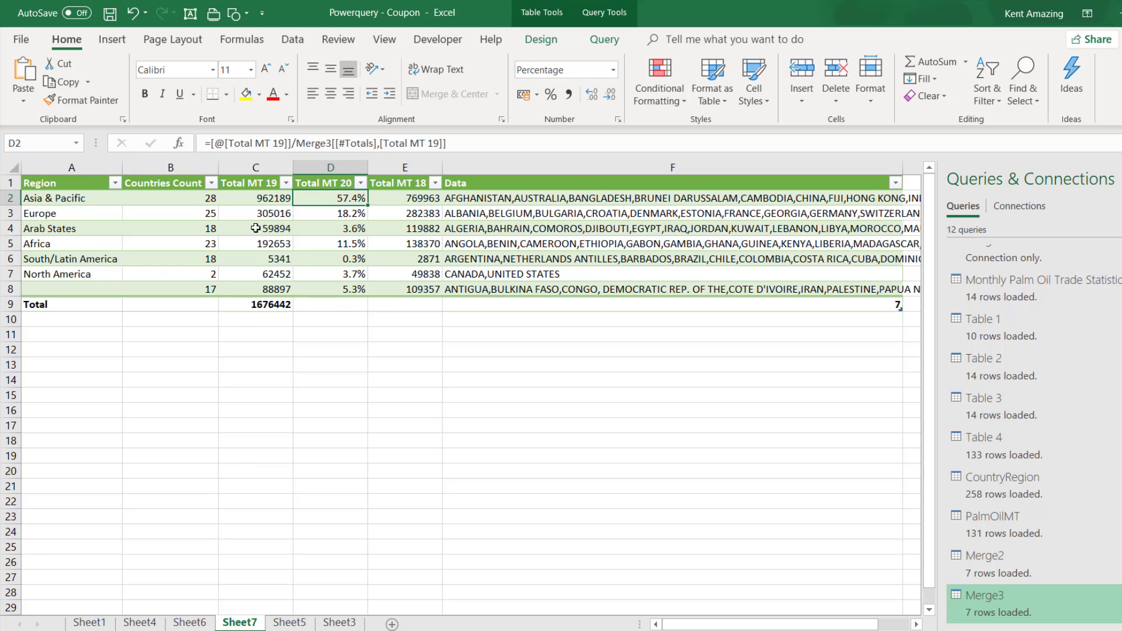
{"action": "left_click_drag", "start_coordinate": [332, 200], "coordinate": [323, 290]}
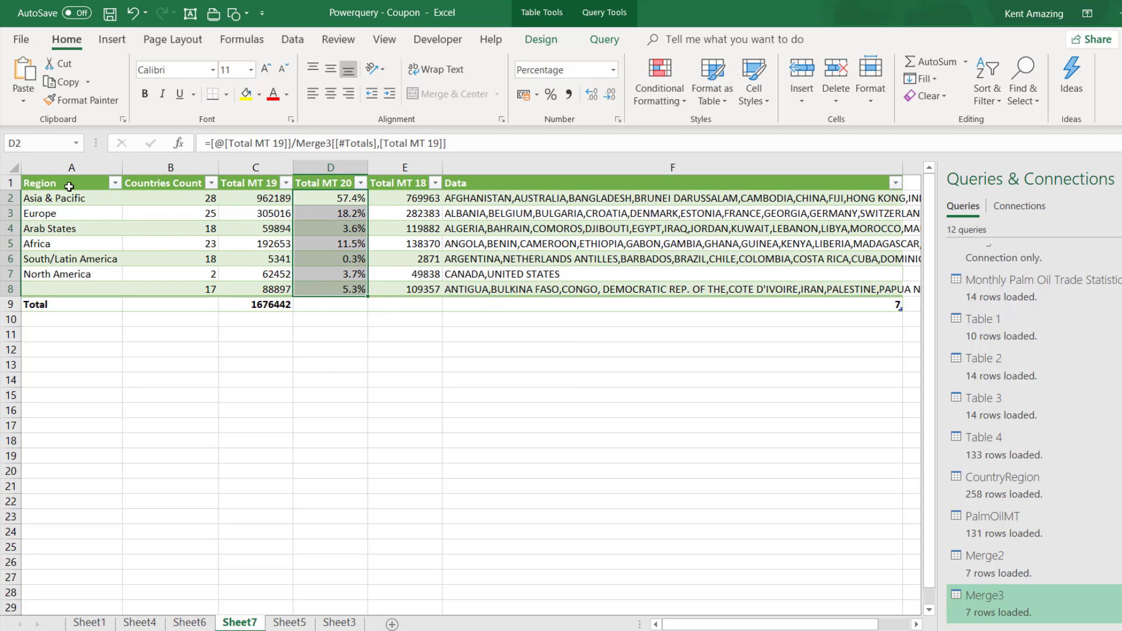
Step: Review the region names in A2:A7 alongside their Total MT 19 values and percentage shares
{"action": "left_click_drag", "start_coordinate": [67, 199], "coordinate": [66, 283]}
{"action": "left_click_drag", "start_coordinate": [84, 198], "coordinate": [80, 268]}
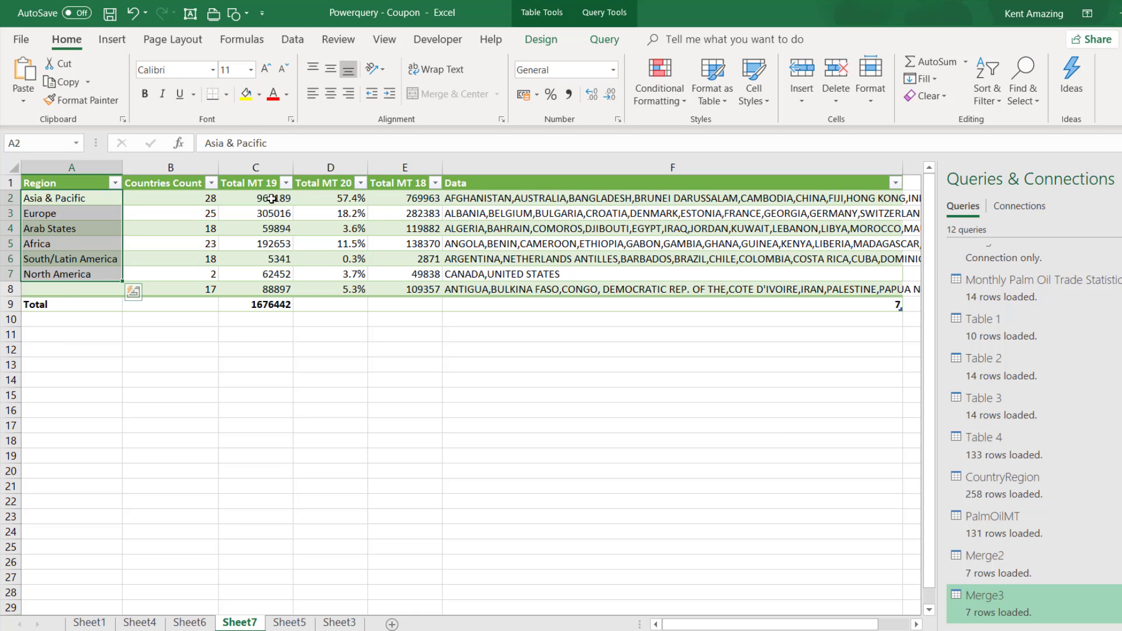
{"action": "left_click_drag", "start_coordinate": [275, 197], "coordinate": [321, 278]}
{"action": "left_click", "coordinate": [322, 380]}
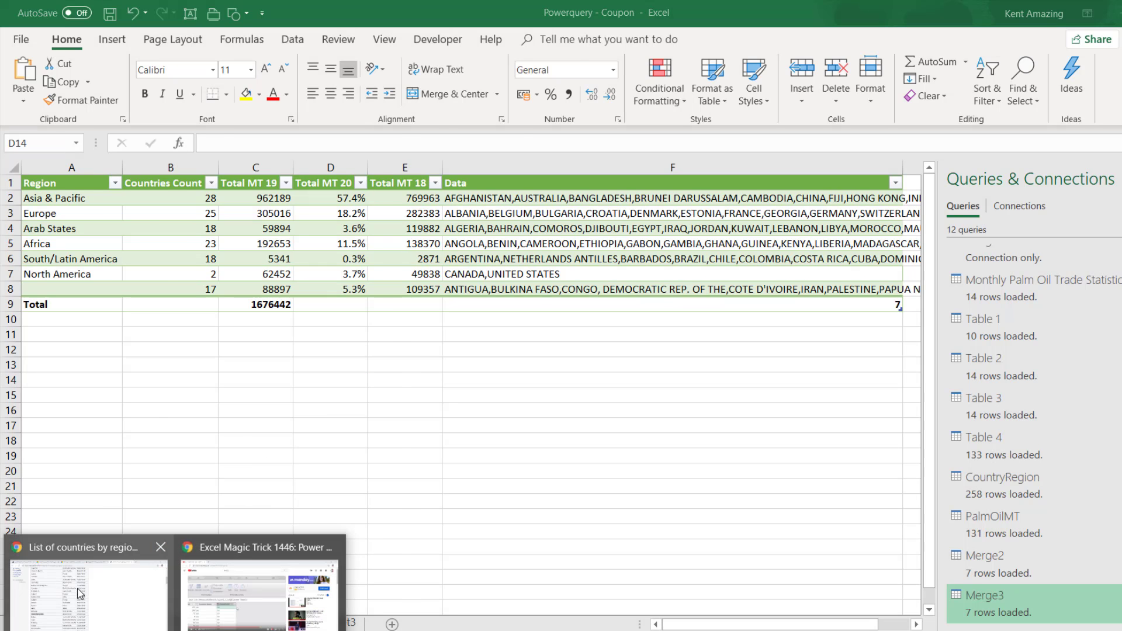
Step: Switch to Chrome and view the start of the Malaysian Palm Oil Council's Monthly Palm Oil Trade Statistics page
{"action": "left_click", "coordinate": [82, 591]}
{"action": "left_click", "coordinate": [587, 10]}
{"action": "scroll", "coordinate": [542, 313], "scroll_direction": "up", "scroll_amount": 10}
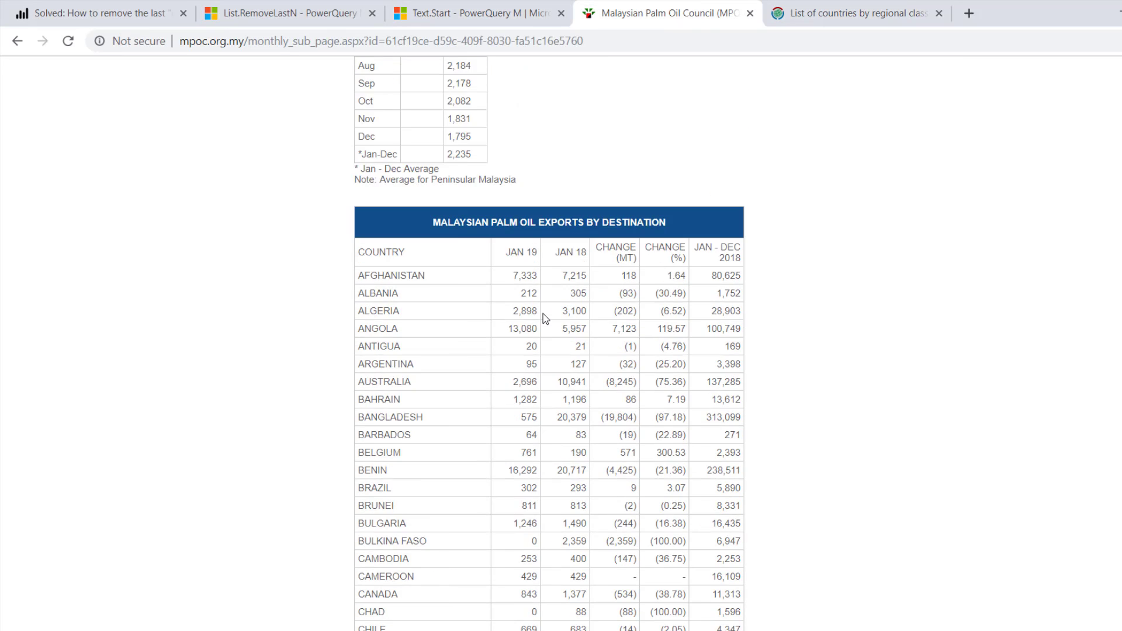
{"action": "scroll", "coordinate": [542, 315], "scroll_direction": "up", "scroll_amount": 10}
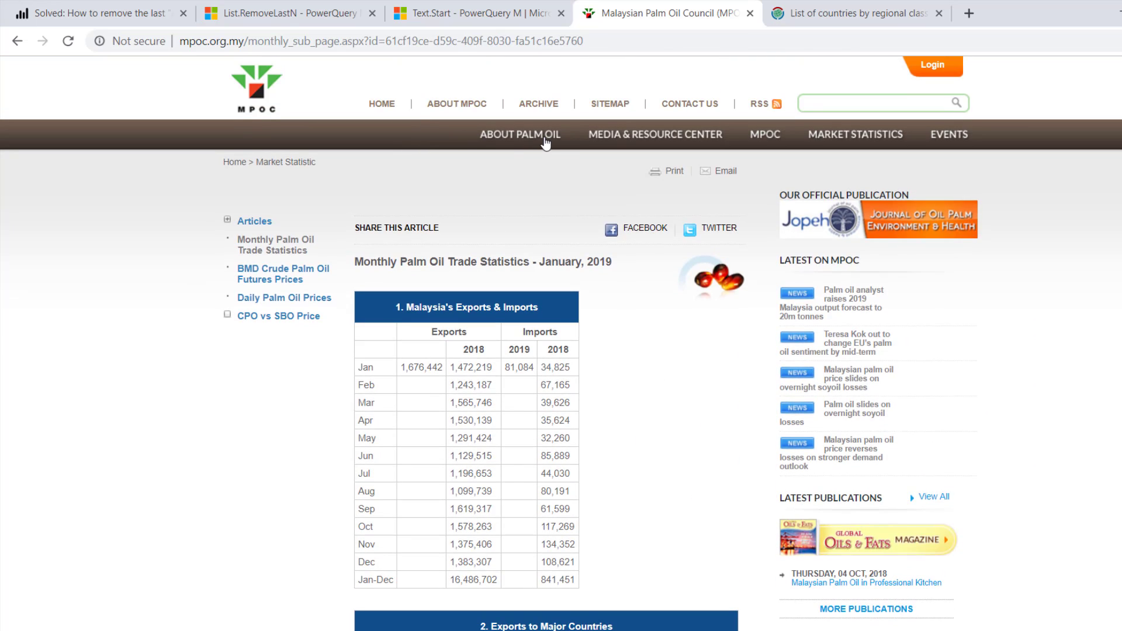
Step: Go back to the previously visited article "The Truth About Palm Oil: Malaysia's Sustainable Gift to the World"
{"action": "left_click", "coordinate": [544, 143]}
{"action": "left_click", "coordinate": [17, 45]}
{"action": "right_click", "coordinate": [18, 41]}
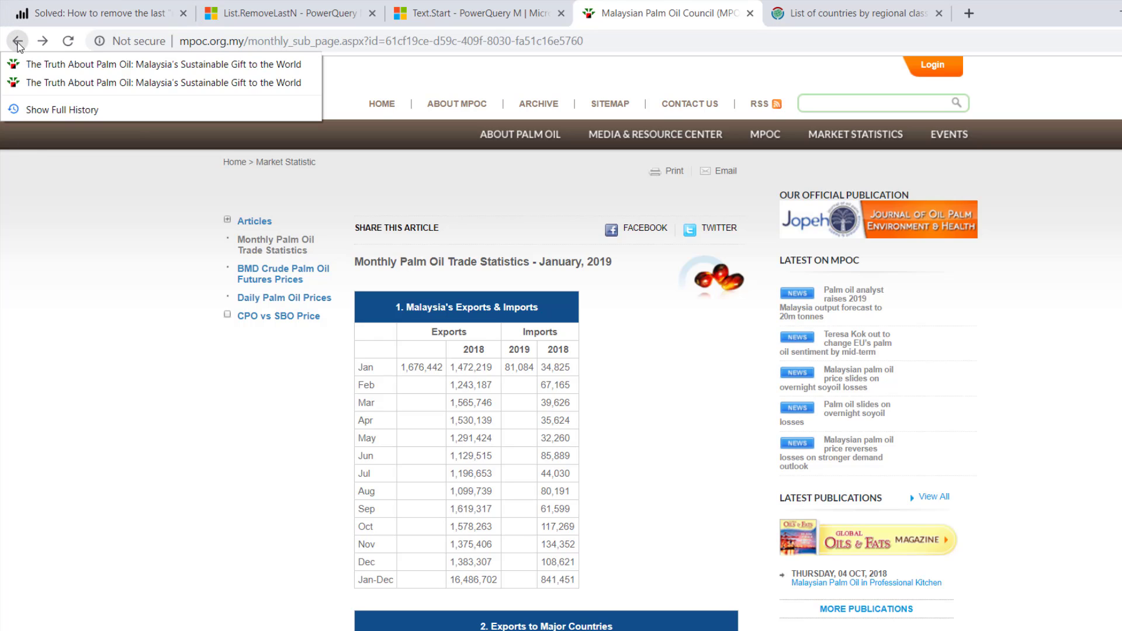
{"action": "left_click", "coordinate": [51, 82]}
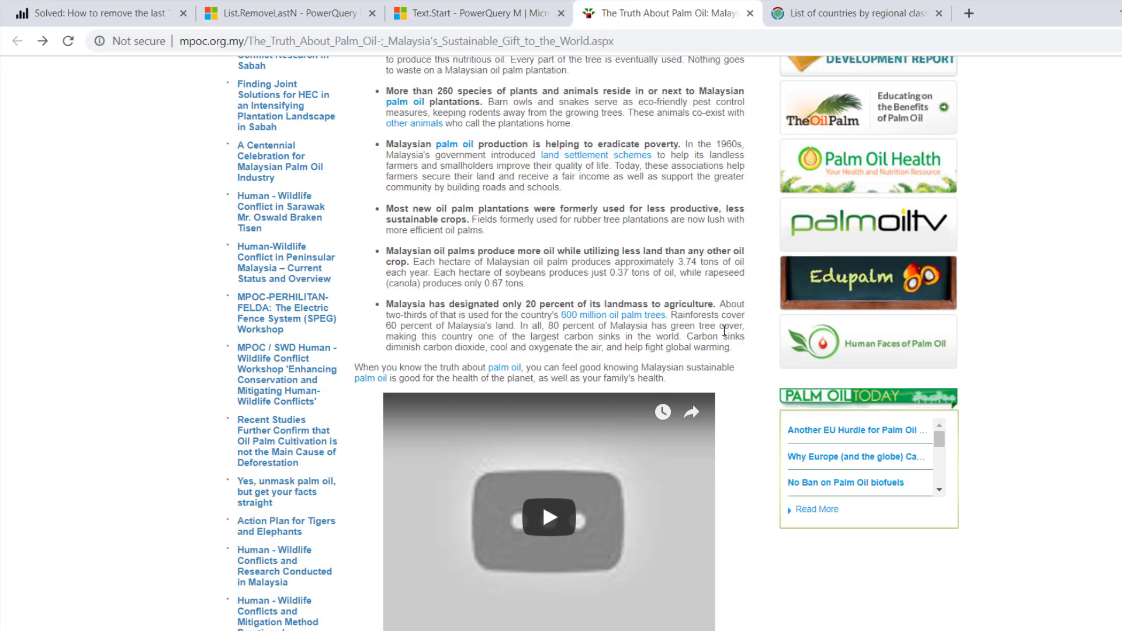
Step: Read the article's introduction and its bulleted points under "The truth about palm oil"
{"action": "scroll", "coordinate": [724, 331], "scroll_direction": "up", "scroll_amount": 1}
{"action": "scroll", "coordinate": [724, 331], "scroll_direction": "down", "scroll_amount": 1}
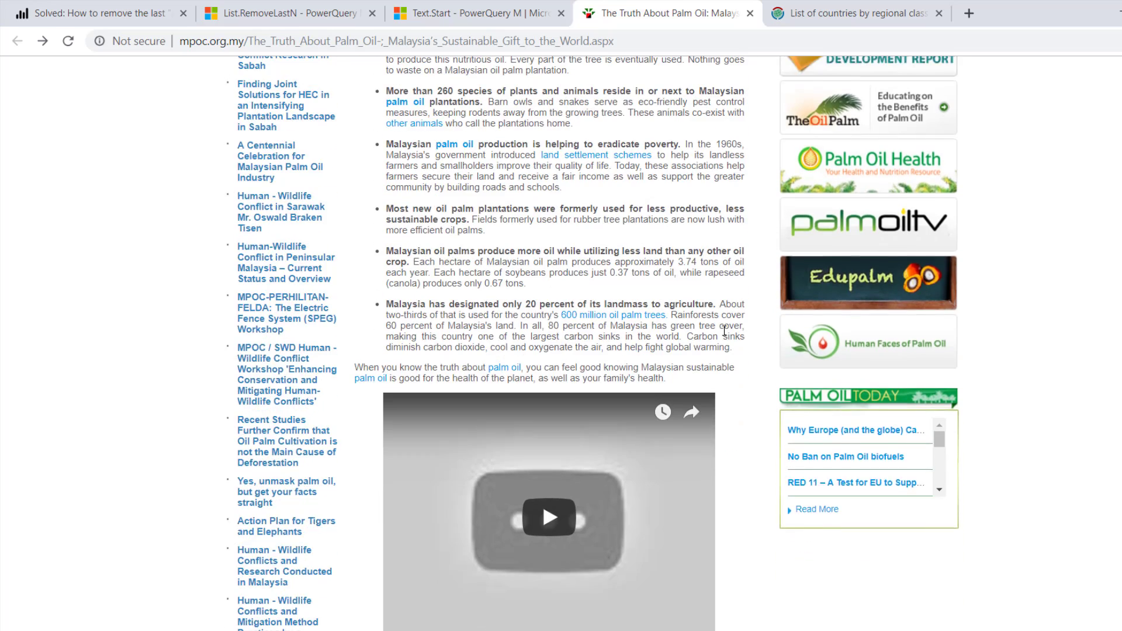
{"action": "scroll", "coordinate": [724, 330], "scroll_direction": "up", "scroll_amount": 2}
{"action": "scroll", "coordinate": [724, 330], "scroll_direction": "up", "scroll_amount": 4}
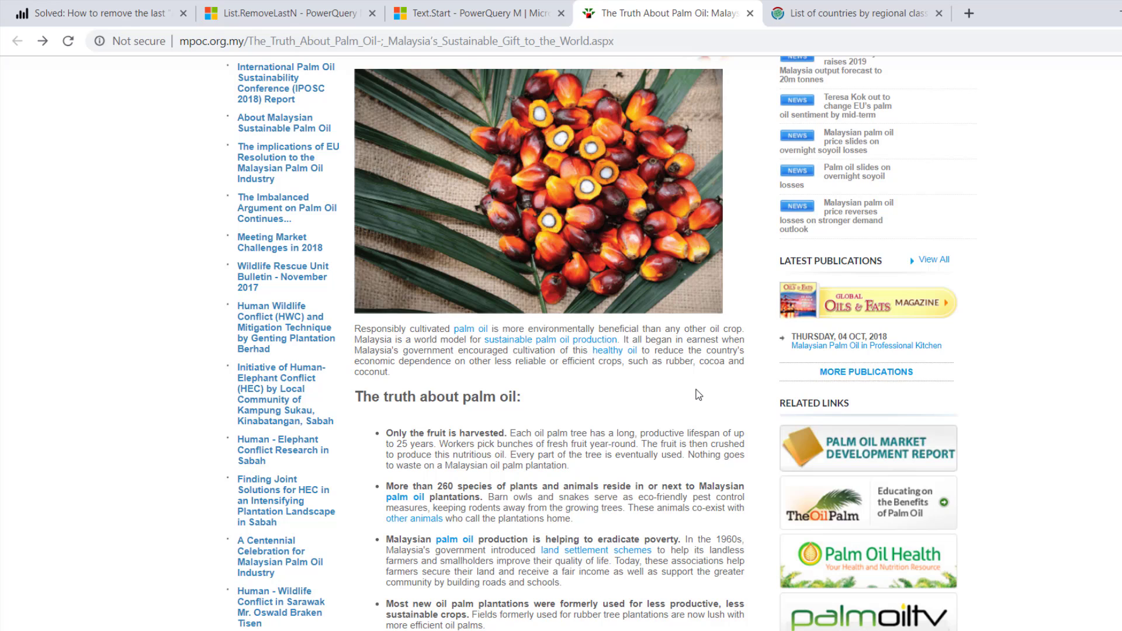
{"action": "scroll", "coordinate": [696, 393], "scroll_direction": "up", "scroll_amount": 1}
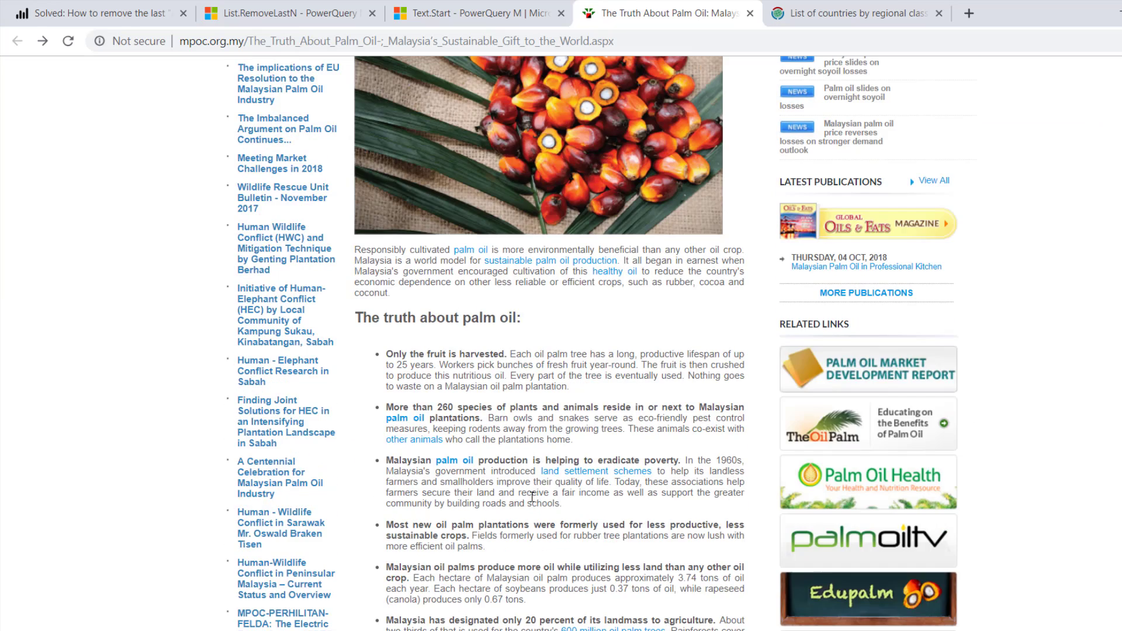
{"action": "scroll", "coordinate": [531, 497], "scroll_direction": "down", "scroll_amount": 4}
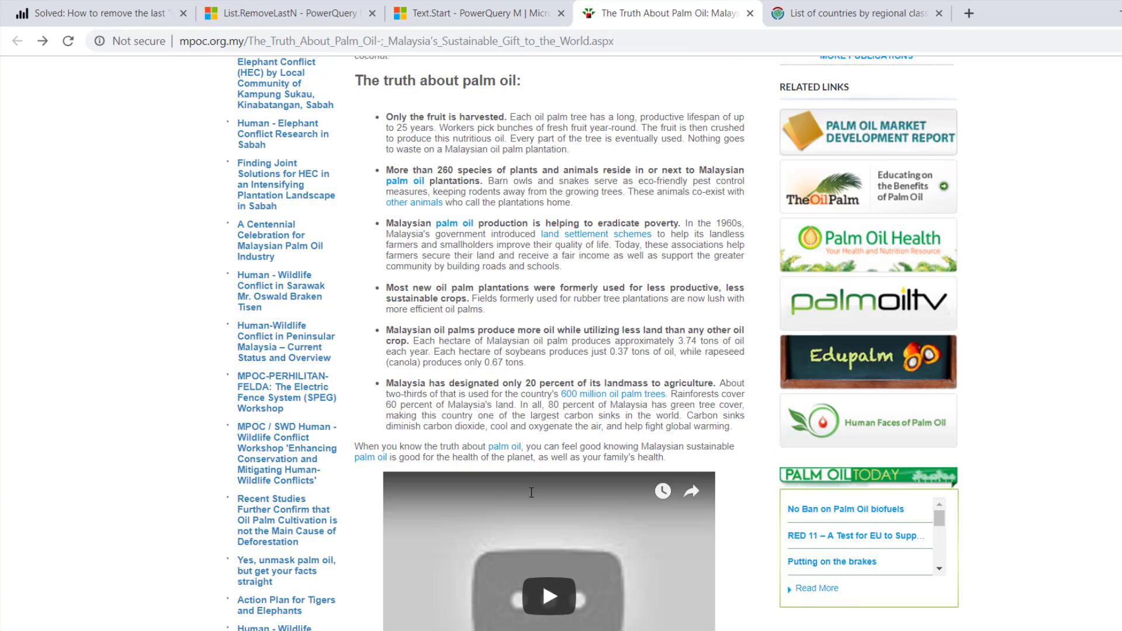
{"action": "scroll", "coordinate": [531, 492], "scroll_direction": "up", "scroll_amount": 4}
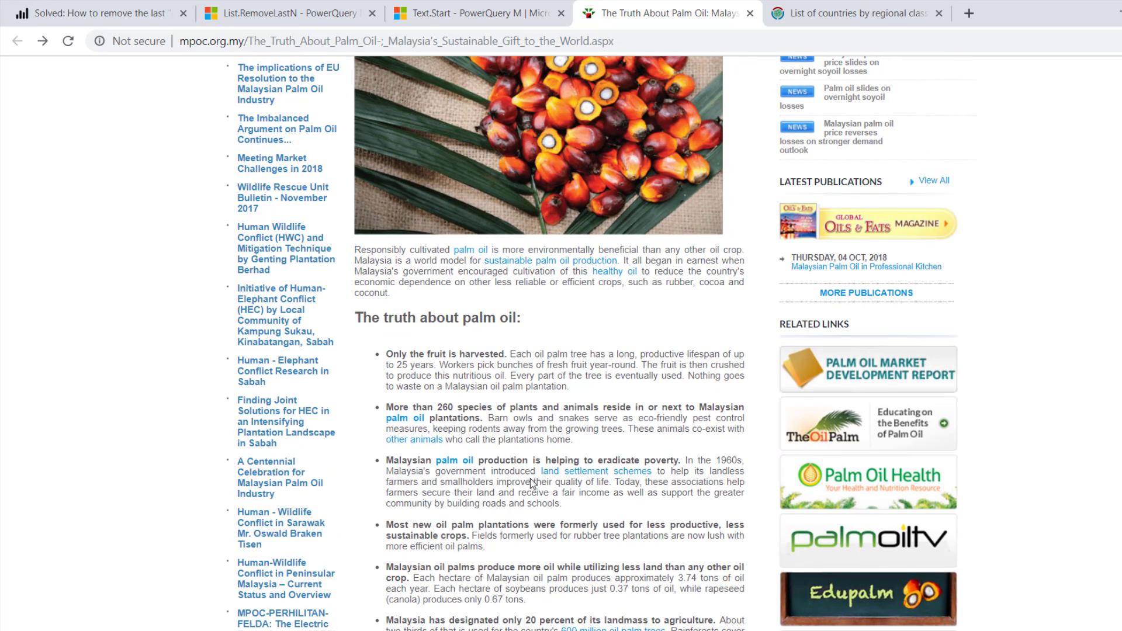
{"action": "scroll", "coordinate": [532, 483], "scroll_direction": "down", "scroll_amount": 1}
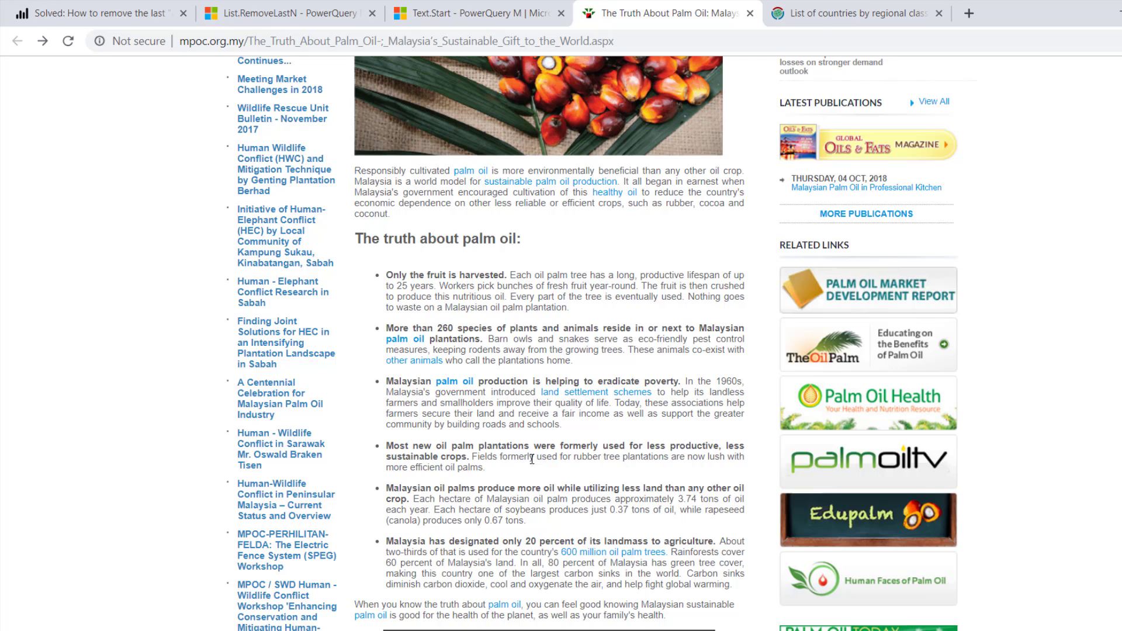